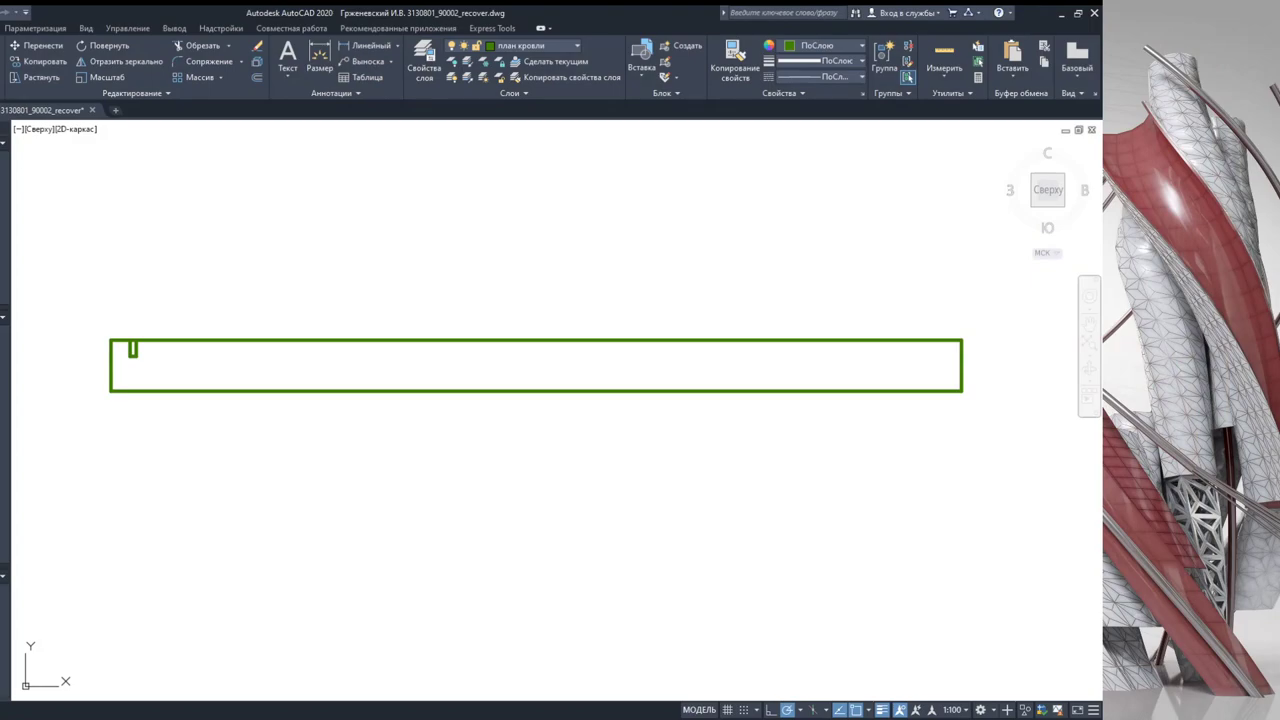
Step: Zoom out and delete the long narrow beam strip above the roof rectangle
{"action": "scroll", "coordinate": [633, 380], "scroll_direction": "down", "scroll_amount": 3}
{"action": "scroll", "coordinate": [745, 420], "scroll_direction": "down", "scroll_amount": 3}
{"action": "left_click_drag", "start_coordinate": [771, 409], "coordinate": [569, 342]}
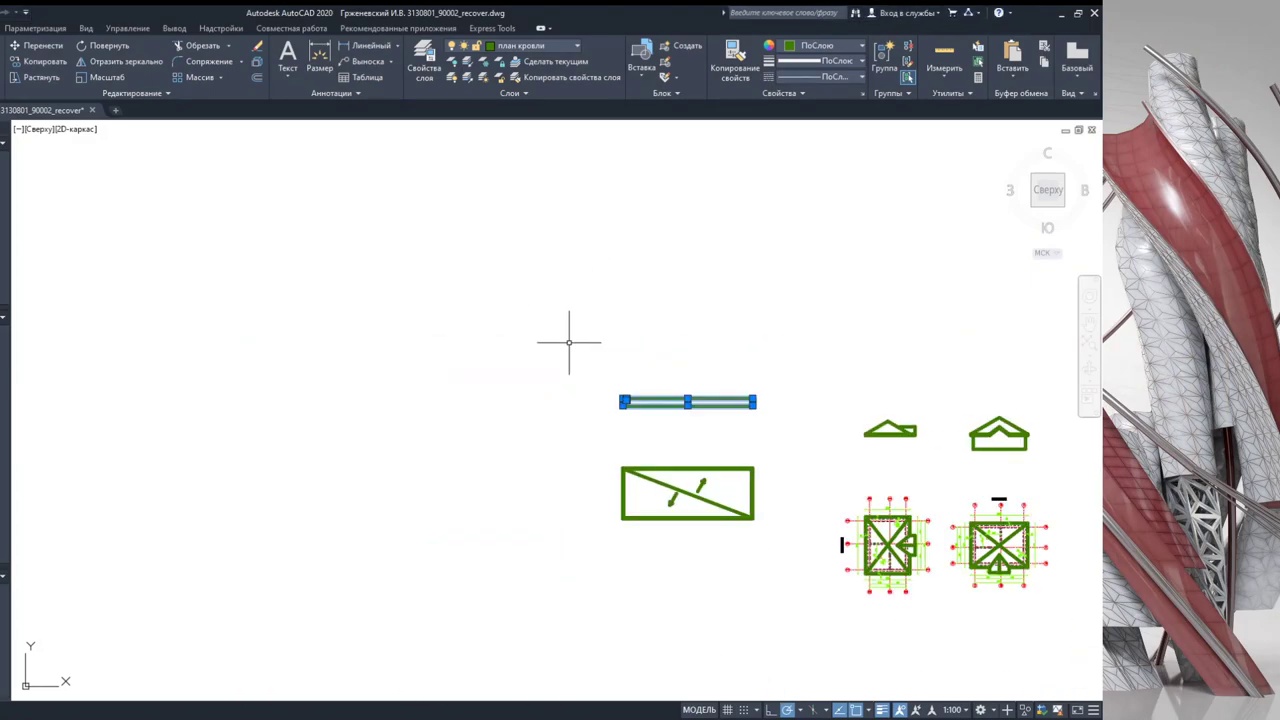
{"action": "key", "text": "Delete"}
{"action": "scroll", "coordinate": [740, 515], "scroll_direction": "up", "scroll_amount": 8}
{"action": "scroll", "coordinate": [761, 441], "scroll_direction": "down", "scroll_amount": 2}
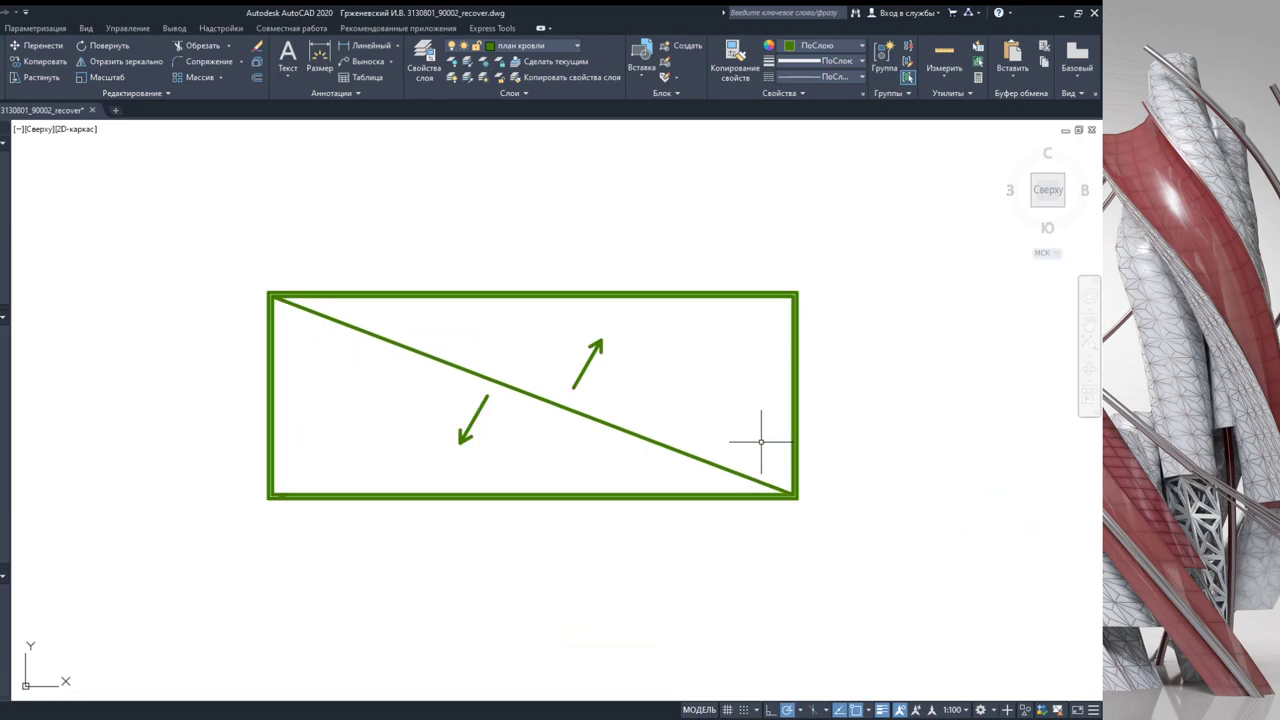
{"action": "scroll", "coordinate": [785, 457], "scroll_direction": "up", "scroll_amount": 4}
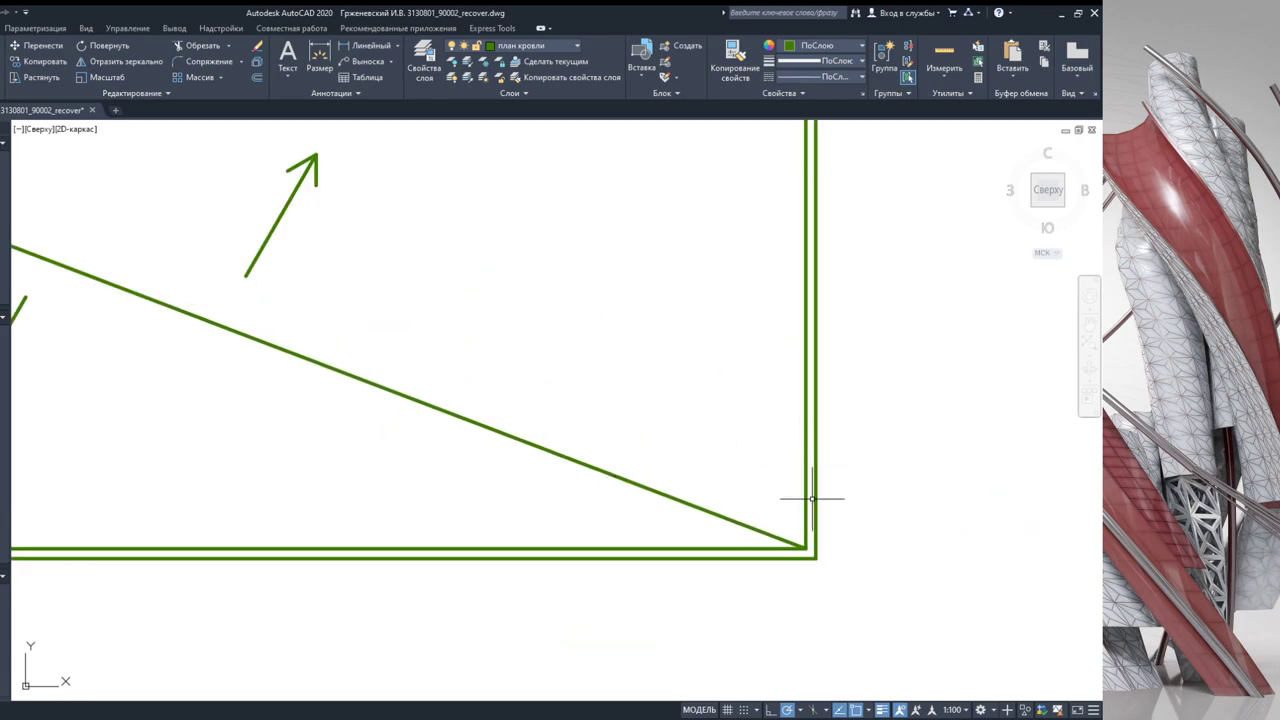
{"action": "scroll", "coordinate": [718, 409], "scroll_direction": "down", "scroll_amount": 2}
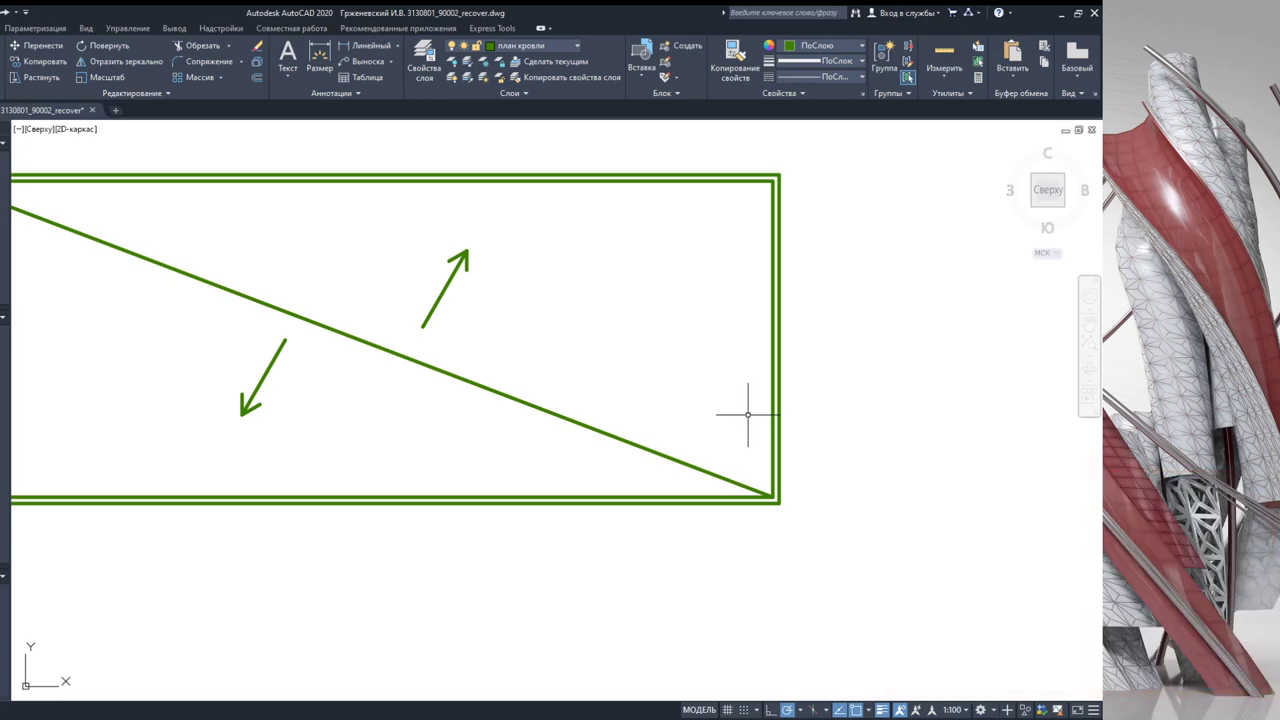
Step: Pan across the roof rectangle to inspect its lower-left corner and bottom edge
{"action": "middle_click_drag", "start_coordinate": [472, 250], "coordinate": [517, 320]}
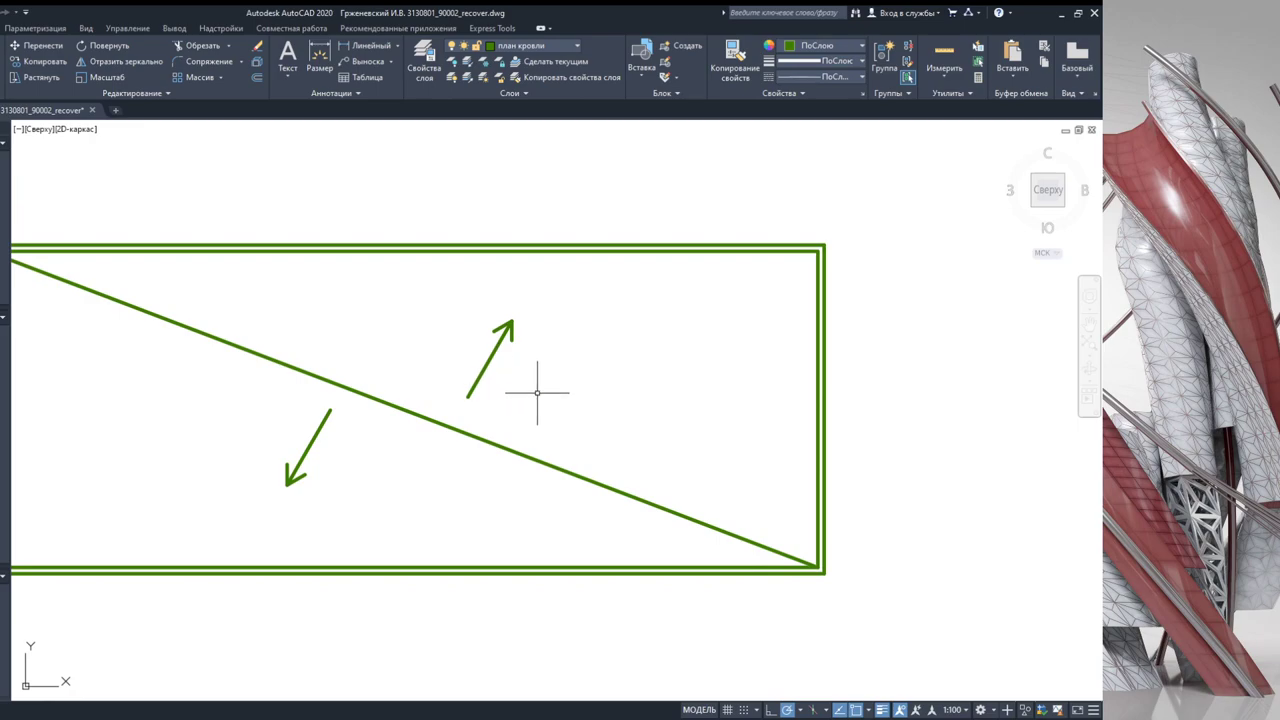
{"action": "middle_click_drag", "start_coordinate": [571, 371], "coordinate": [408, 431]}
{"action": "scroll", "coordinate": [300, 500], "scroll_direction": "up", "scroll_amount": 3}
{"action": "scroll", "coordinate": [275, 516], "scroll_direction": "down", "scroll_amount": 3}
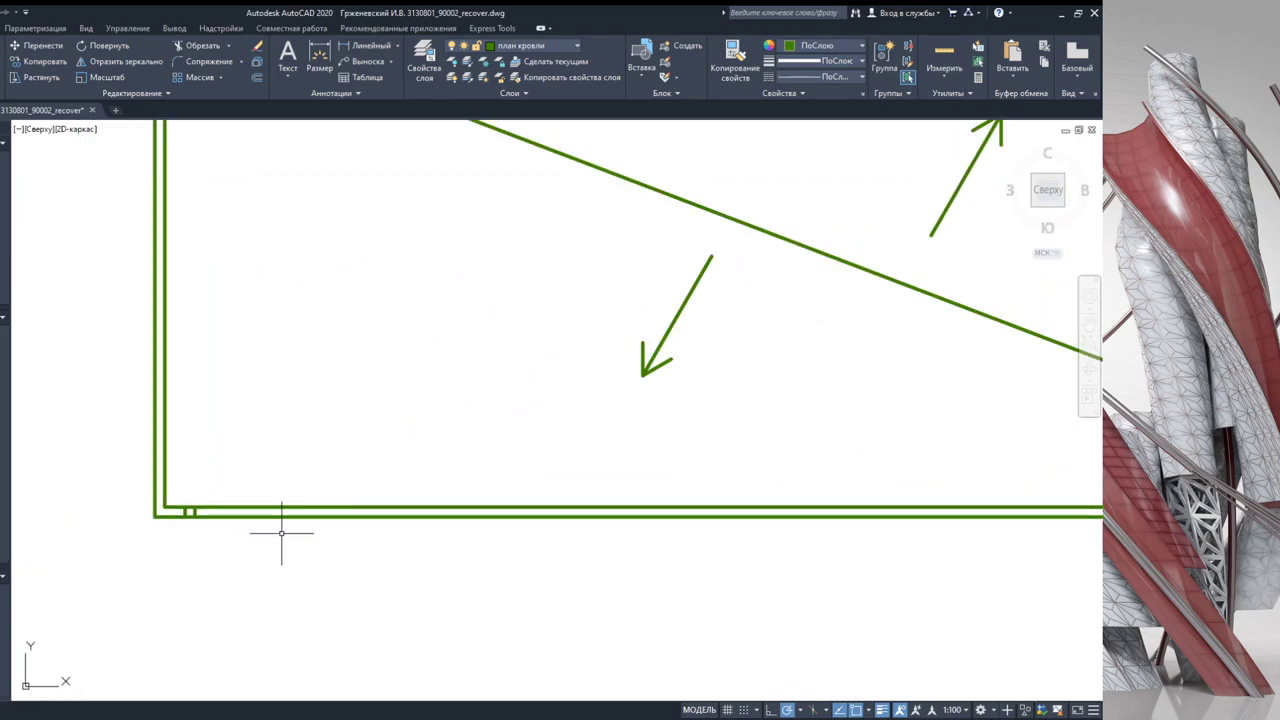
{"action": "scroll", "coordinate": [280, 531], "scroll_direction": "up", "scroll_amount": 3}
{"action": "middle_click_drag", "start_coordinate": [223, 494], "coordinate": [313, 492]}
Step: Zoom and pan around the roof rectangle's top-right corner
{"action": "scroll", "coordinate": [350, 460], "scroll_direction": "up", "scroll_amount": 2}
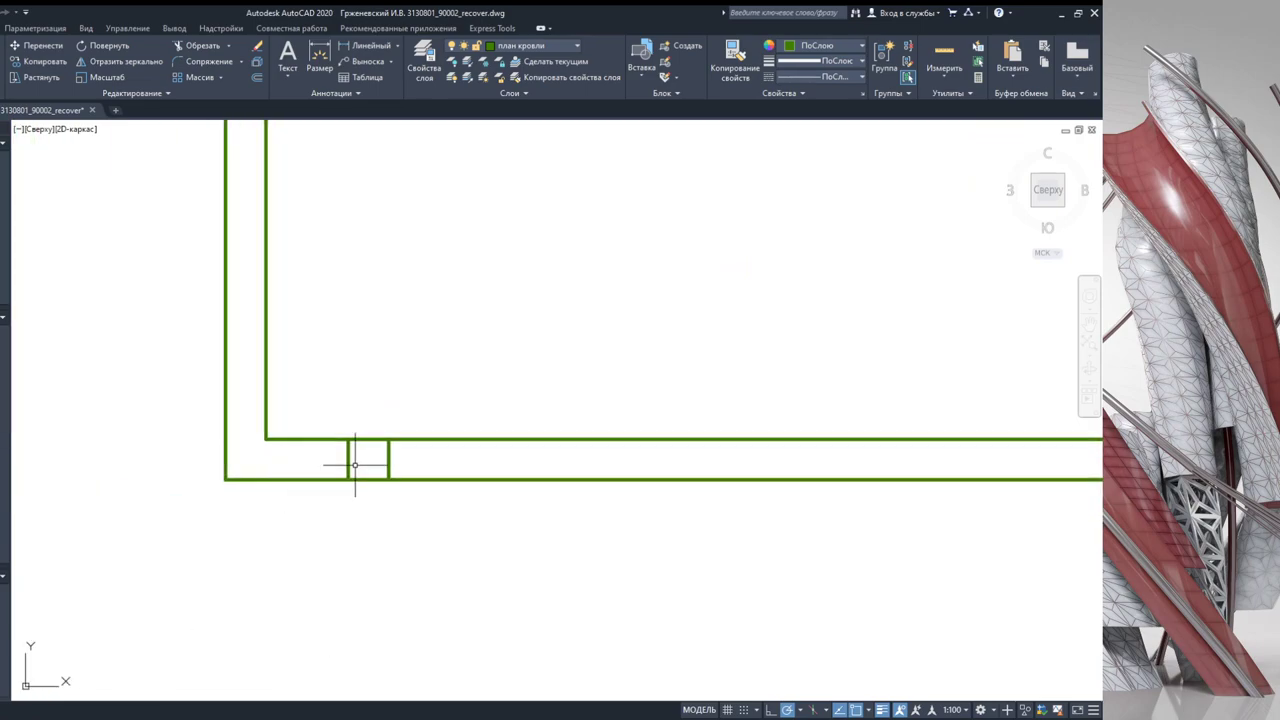
{"action": "scroll", "coordinate": [378, 432], "scroll_direction": "up", "scroll_amount": 4}
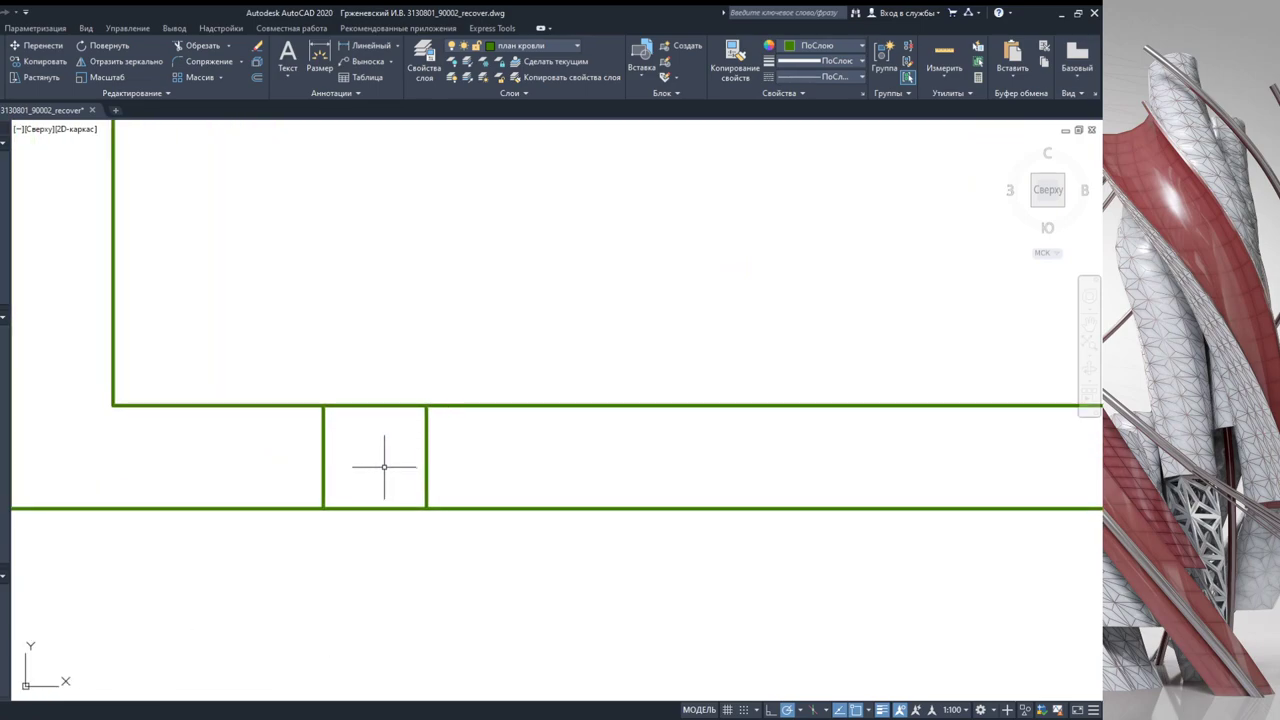
{"action": "scroll", "coordinate": [384, 466], "scroll_direction": "down", "scroll_amount": 1}
{"action": "scroll", "coordinate": [394, 434], "scroll_direction": "down", "scroll_amount": 2}
{"action": "scroll", "coordinate": [451, 414], "scroll_direction": "down", "scroll_amount": 2}
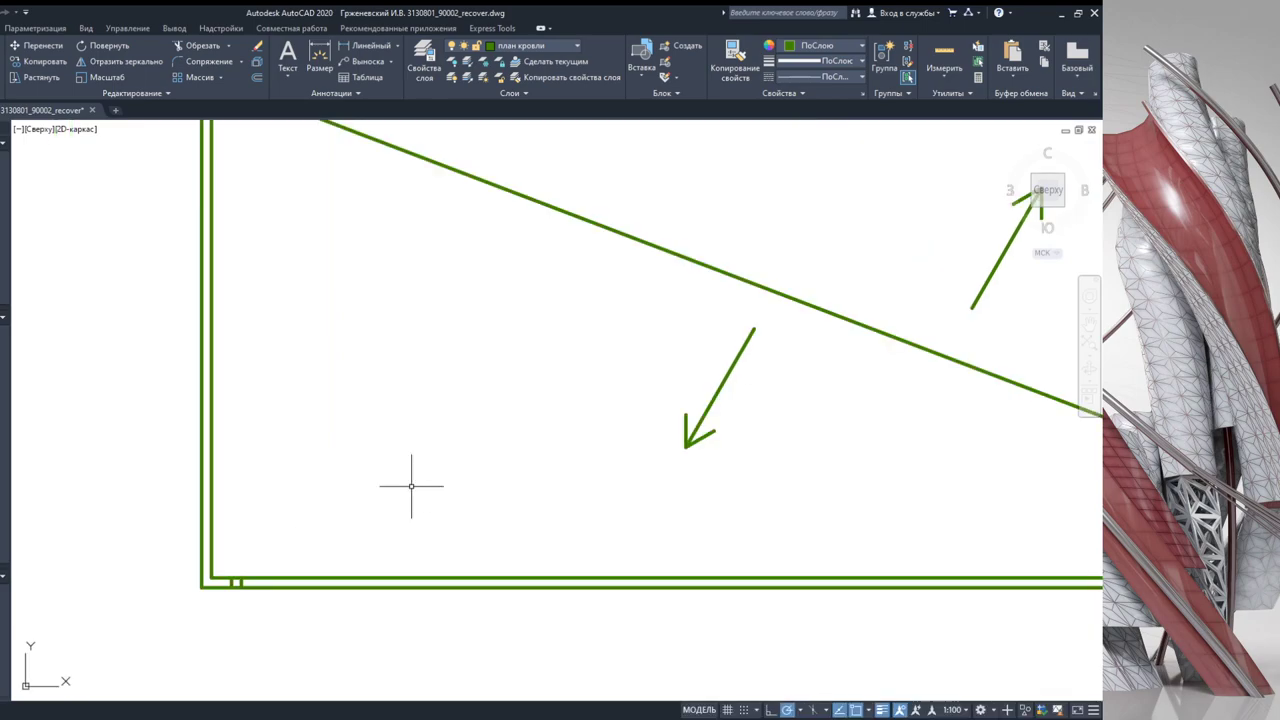
{"action": "scroll", "coordinate": [414, 486], "scroll_direction": "down", "scroll_amount": 2}
{"action": "scroll", "coordinate": [921, 329], "scroll_direction": "up", "scroll_amount": 4}
{"action": "scroll", "coordinate": [834, 349], "scroll_direction": "down", "scroll_amount": 2}
{"action": "middle_click_drag", "start_coordinate": [669, 379], "coordinate": [764, 379]}
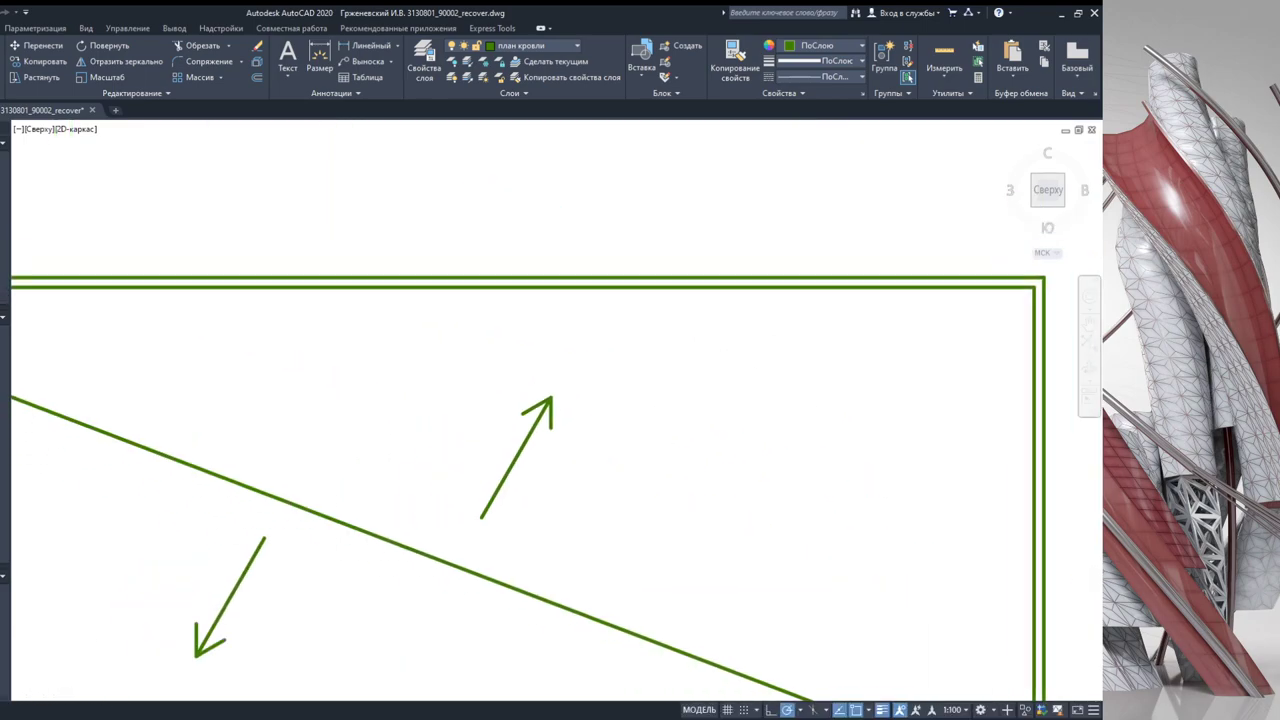
{"action": "scroll", "coordinate": [621, 341], "scroll_direction": "down", "scroll_amount": 4}
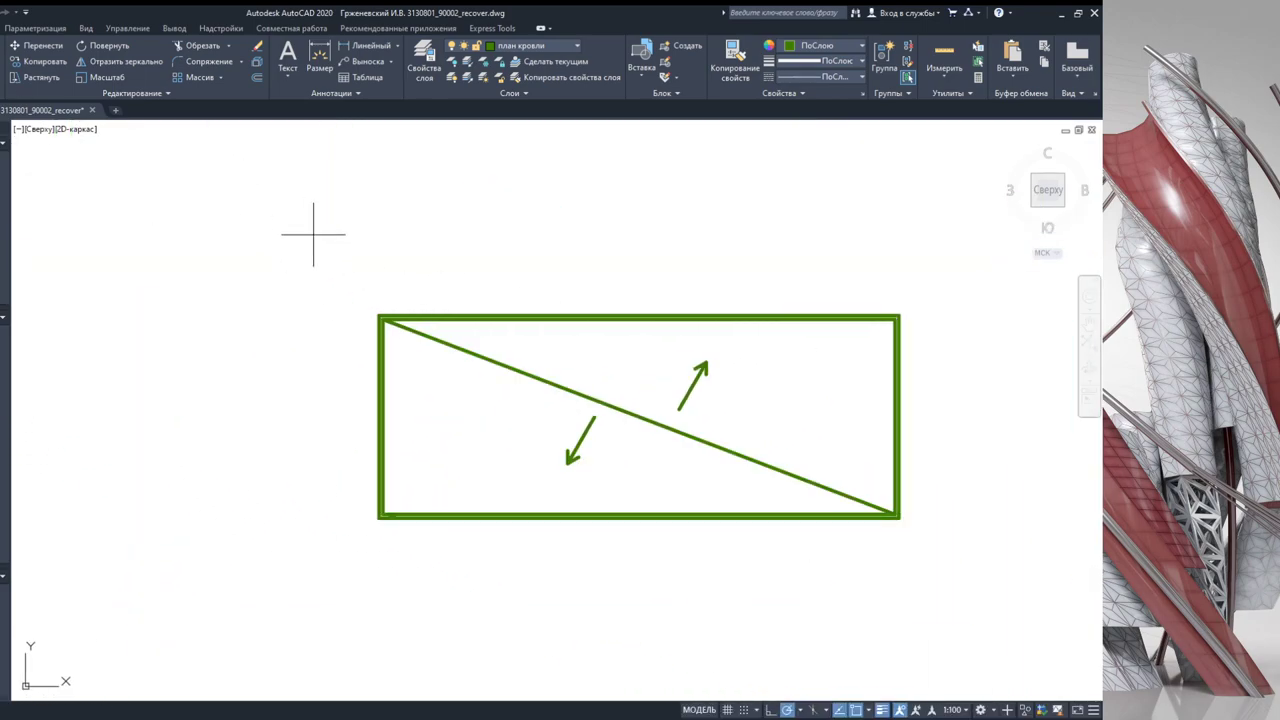
{"action": "scroll", "coordinate": [372, 290], "scroll_direction": "up", "scroll_amount": 5}
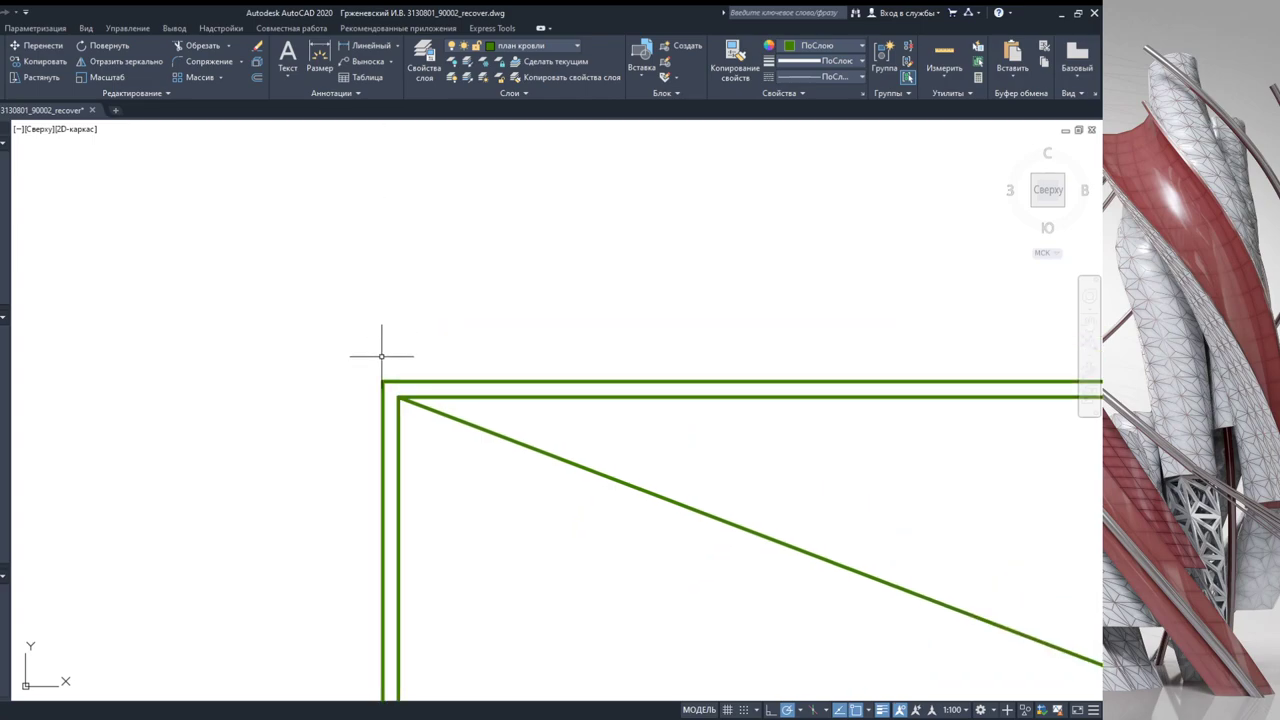
{"action": "scroll", "coordinate": [400, 330], "scroll_direction": "down", "scroll_amount": 3}
{"action": "scroll", "coordinate": [360, 290], "scroll_direction": "down", "scroll_amount": 2}
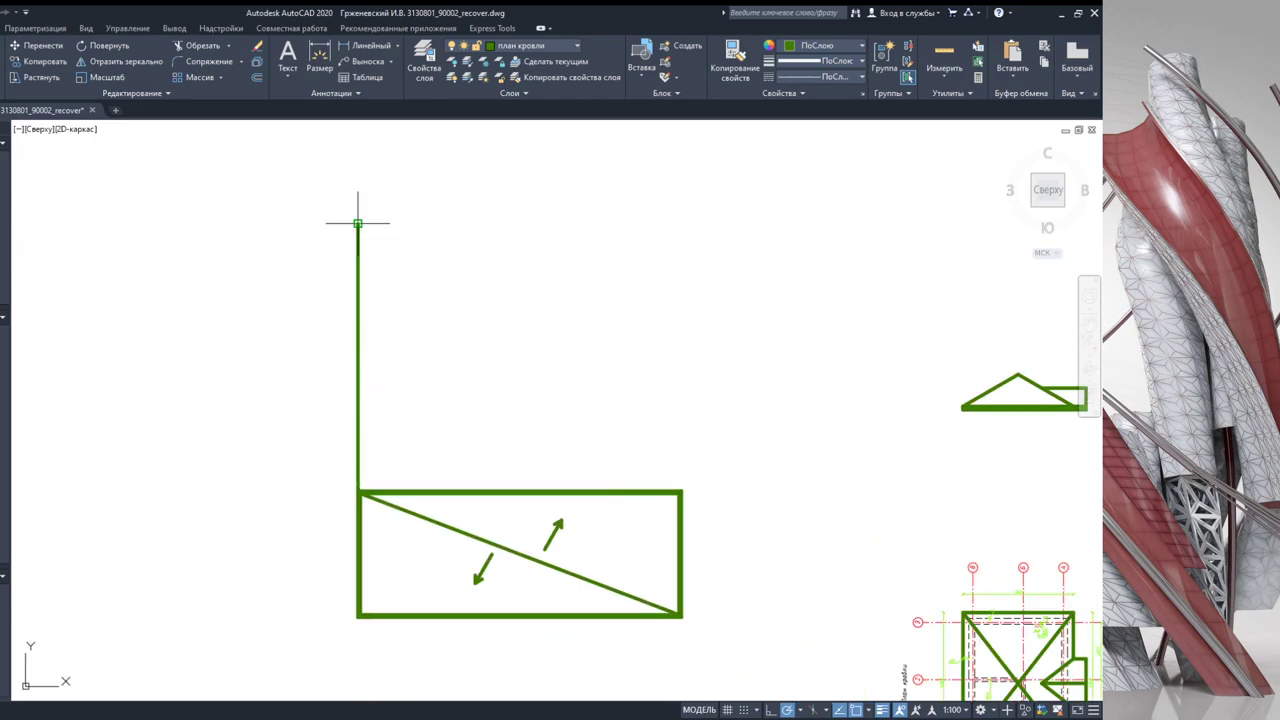
Step: Finish the left vertical line and add a matching vertical above the top-right corner
{"action": "left_click", "coordinate": [357, 222]}
{"action": "scroll", "coordinate": [700, 480], "scroll_direction": "up", "scroll_amount": 4}
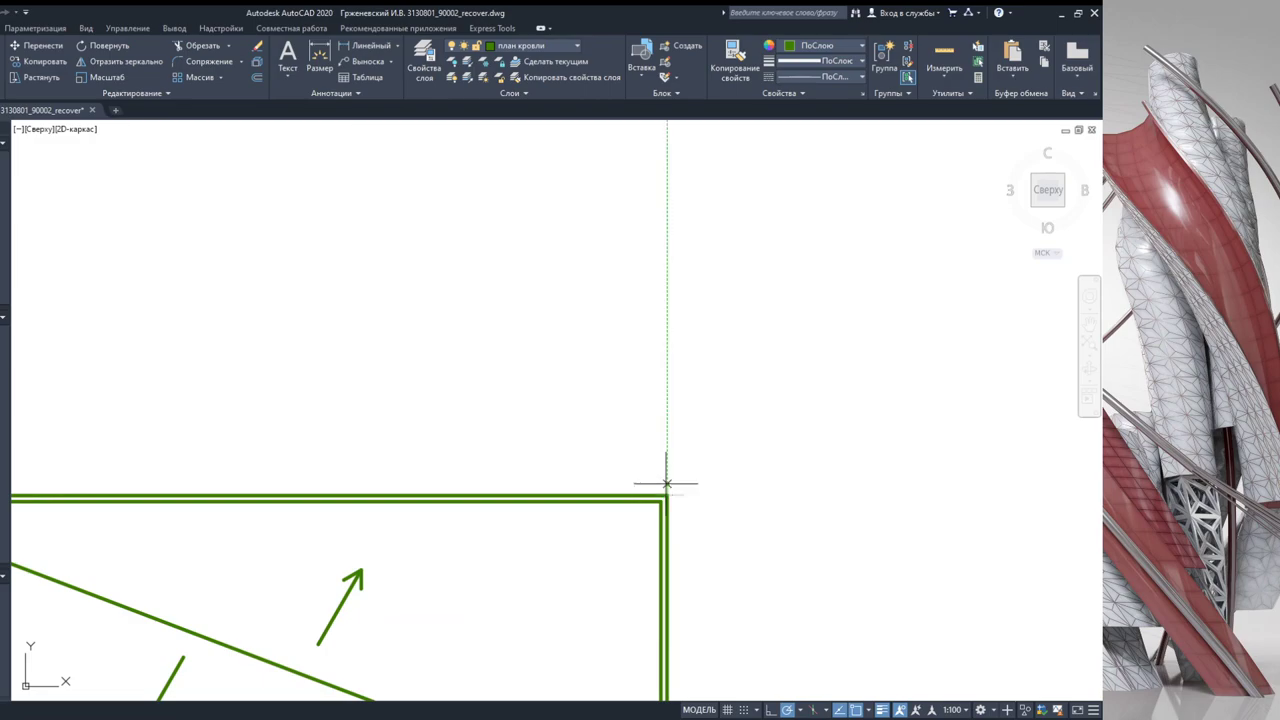
{"action": "scroll", "coordinate": [666, 490], "scroll_direction": "down", "scroll_amount": 6}
{"action": "middle_click_drag", "start_coordinate": [633, 245], "coordinate": [623, 352]}
{"action": "left_click", "coordinate": [623, 230]}
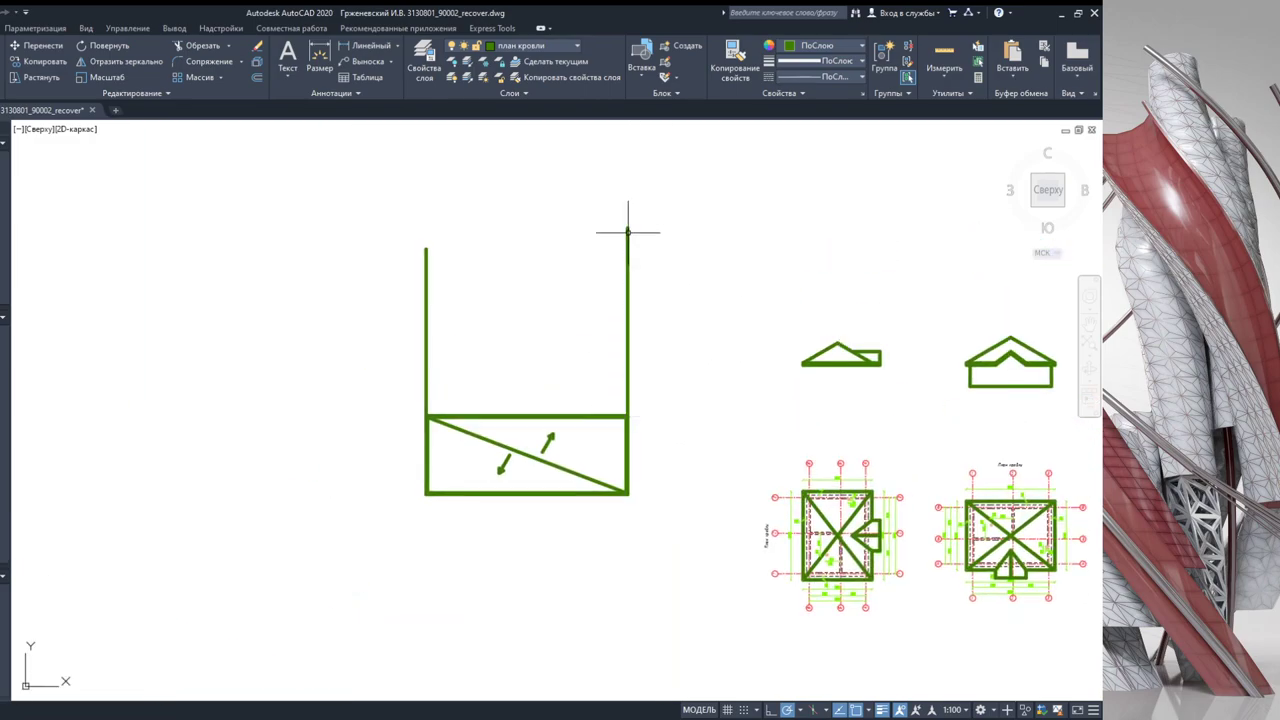
{"action": "key", "text": "Escape"}
Step: Draw a horizontal line joining the two vertical lines
{"action": "scroll", "coordinate": [380, 334], "scroll_direction": "down", "scroll_amount": 2}
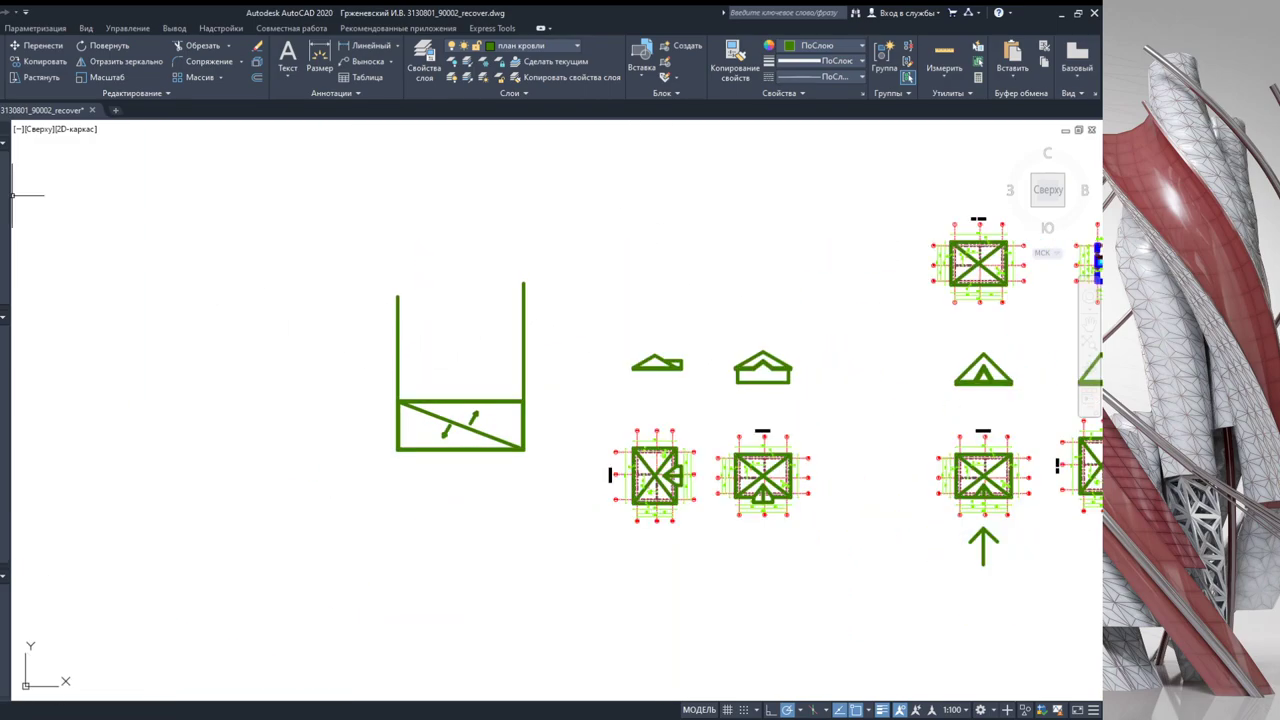
{"action": "left_click", "coordinate": [397, 334]}
{"action": "scroll", "coordinate": [552, 339], "scroll_direction": "up", "scroll_amount": 2}
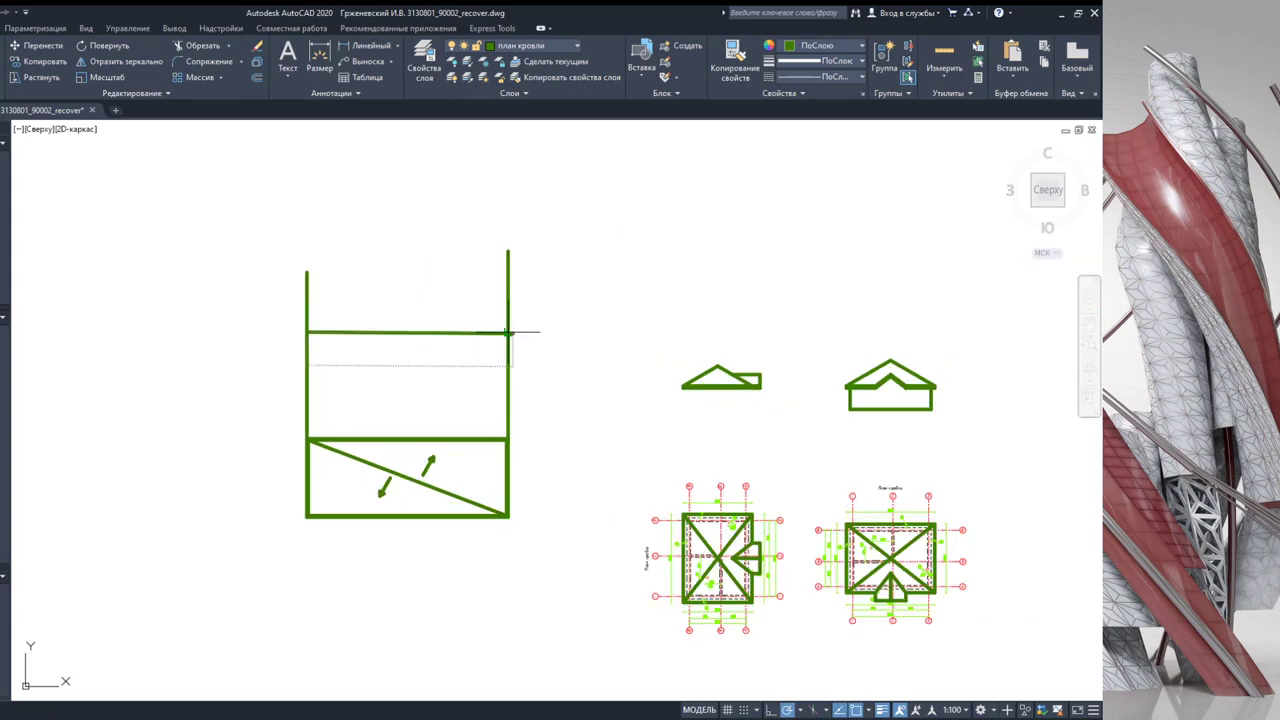
{"action": "left_click", "coordinate": [508, 332]}
{"action": "scroll", "coordinate": [480, 328], "scroll_direction": "up", "scroll_amount": 3}
{"action": "scroll", "coordinate": [597, 357], "scroll_direction": "down", "scroll_amount": 3}
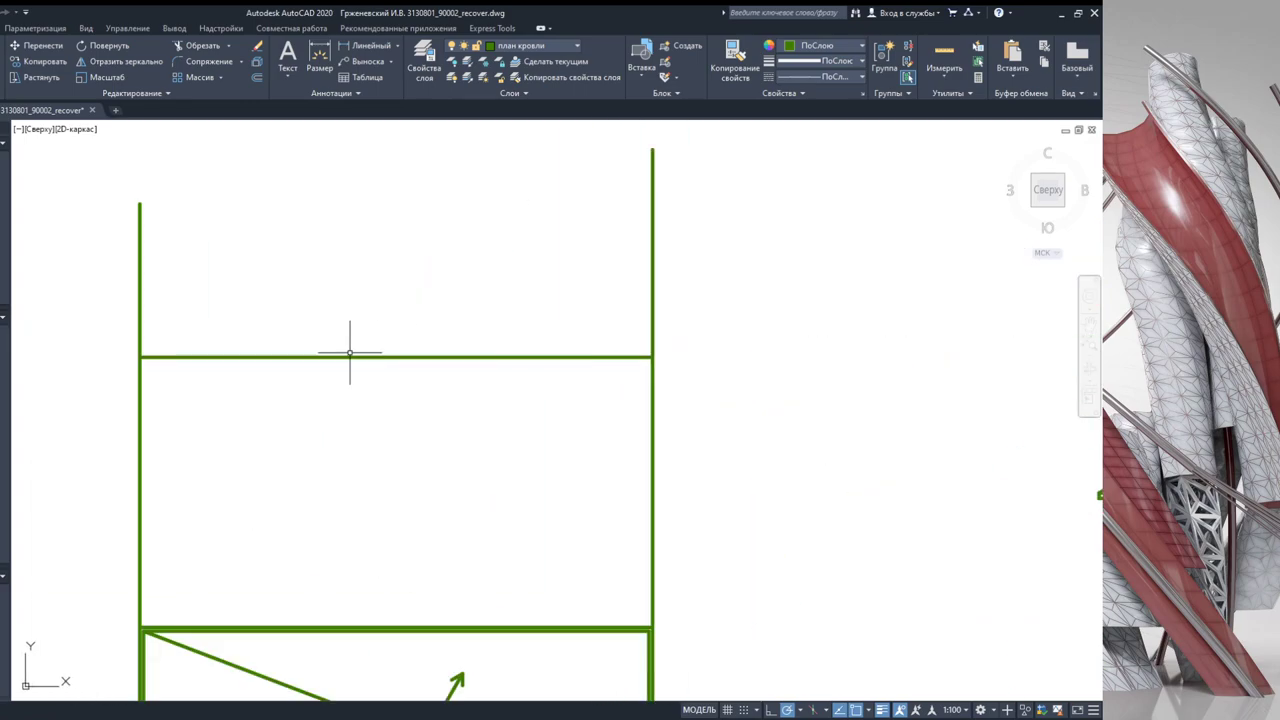
{"action": "scroll", "coordinate": [380, 356], "scroll_direction": "down", "scroll_amount": 1}
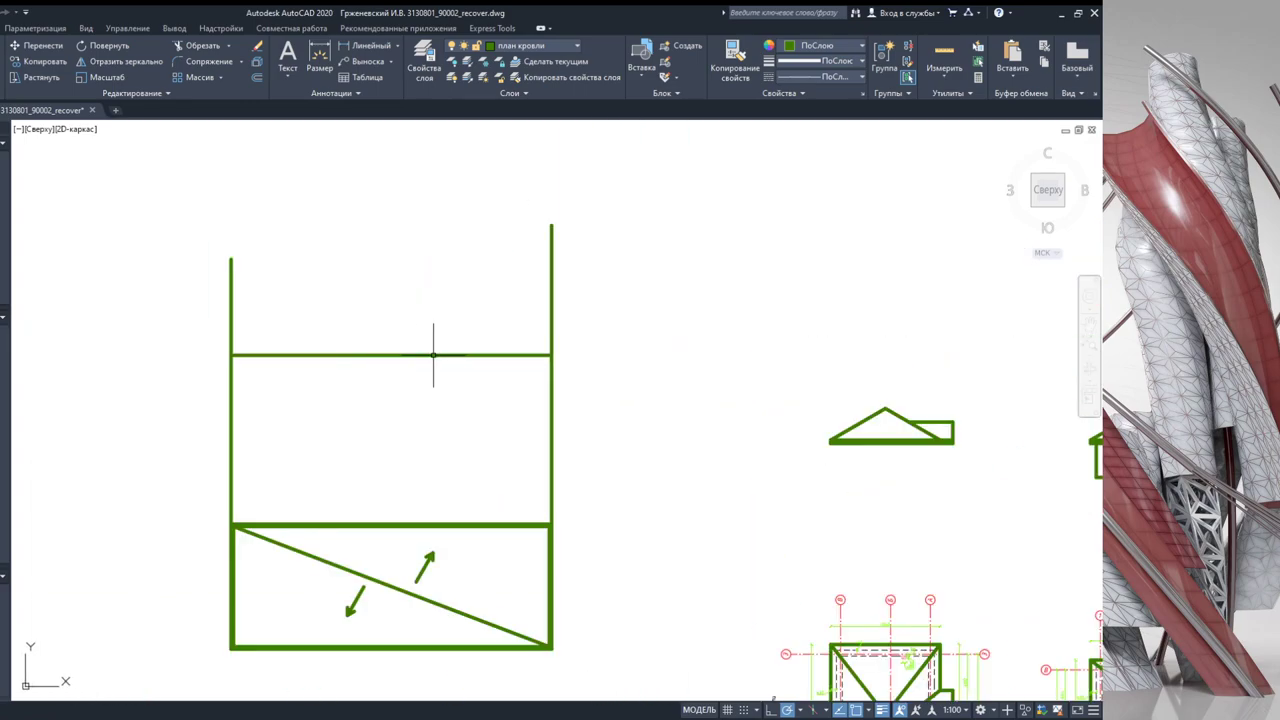
{"action": "middle_click_drag", "start_coordinate": [712, 441], "coordinate": [435, 428]}
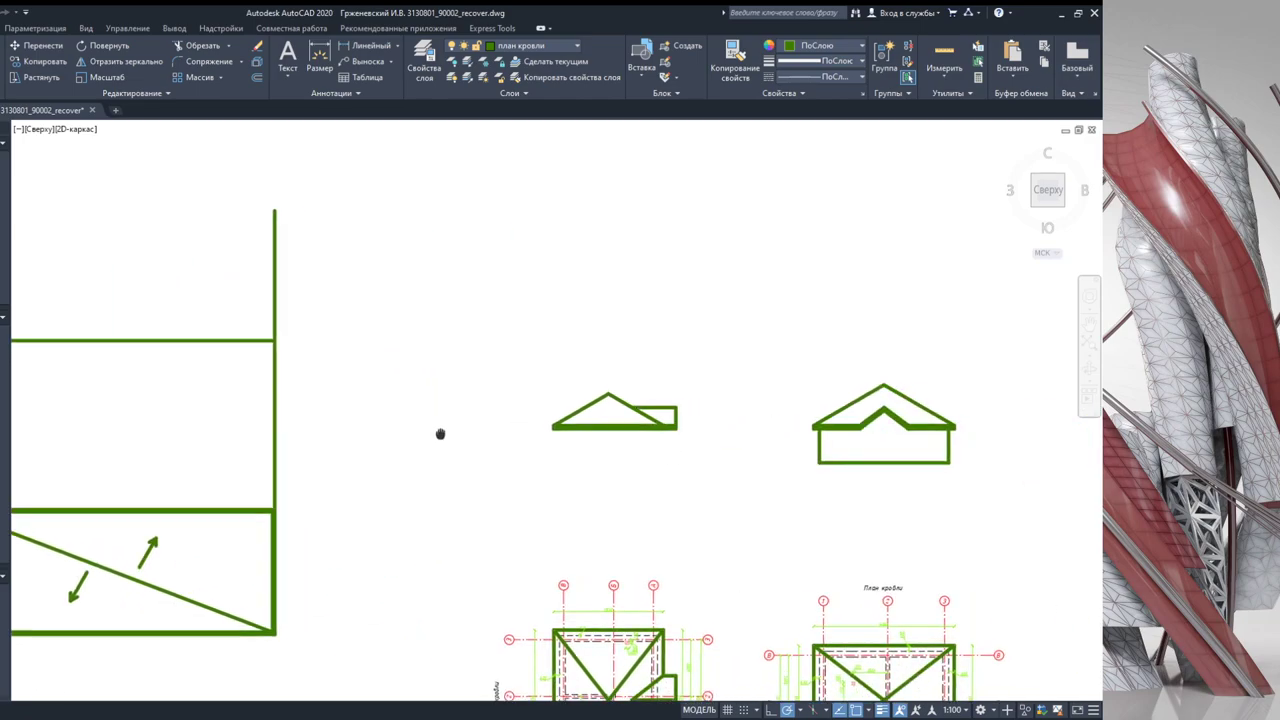
{"action": "scroll", "coordinate": [700, 432], "scroll_direction": "down", "scroll_amount": 2}
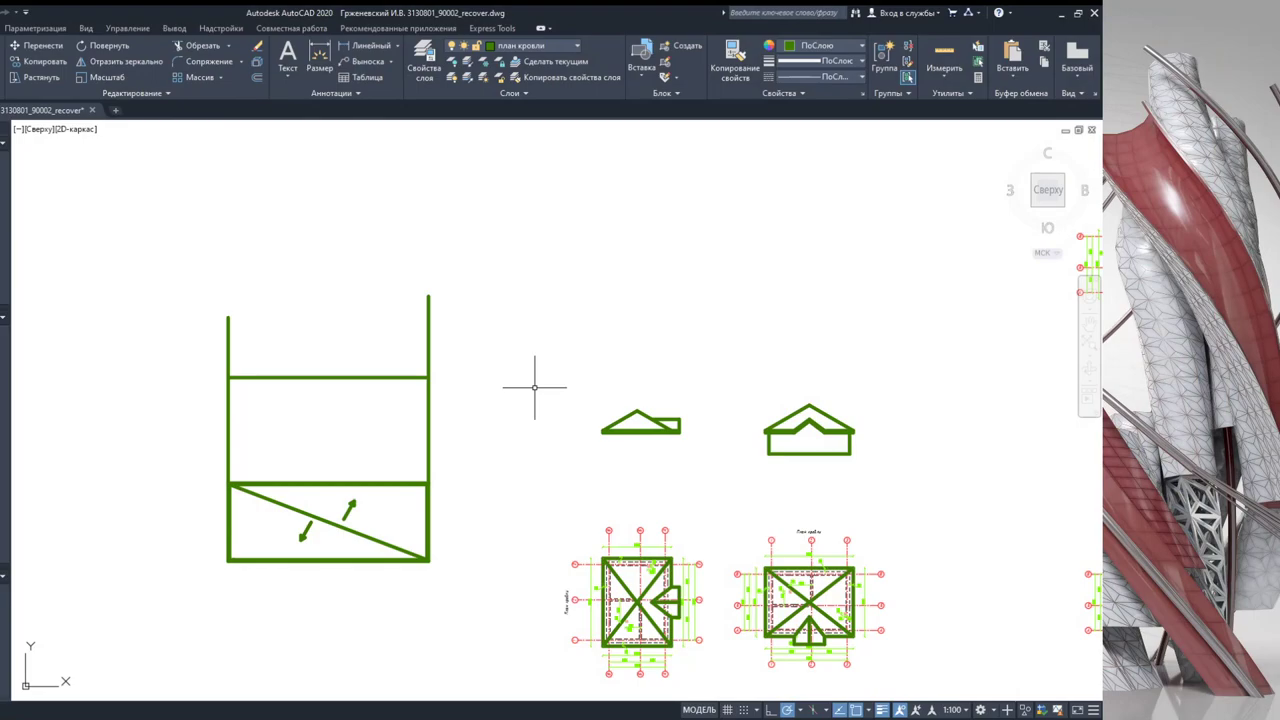
{"action": "scroll", "coordinate": [460, 360], "scroll_direction": "up", "scroll_amount": 5}
{"action": "middle_click_drag", "start_coordinate": [486, 380], "coordinate": [575, 415]}
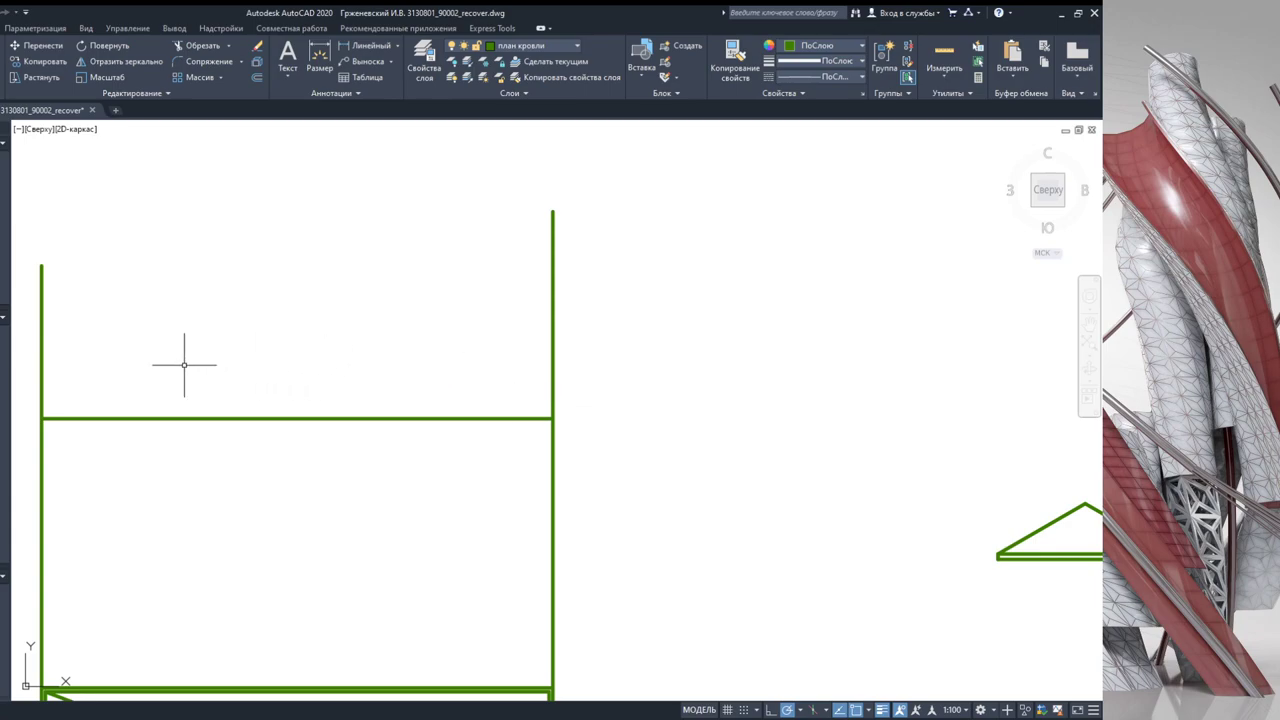
Step: Draw a second horizontal line between the two verticals to close the strip
{"action": "left_click", "coordinate": [41, 377]}
{"action": "left_click", "coordinate": [552, 377]}
{"action": "key", "text": "Return"}
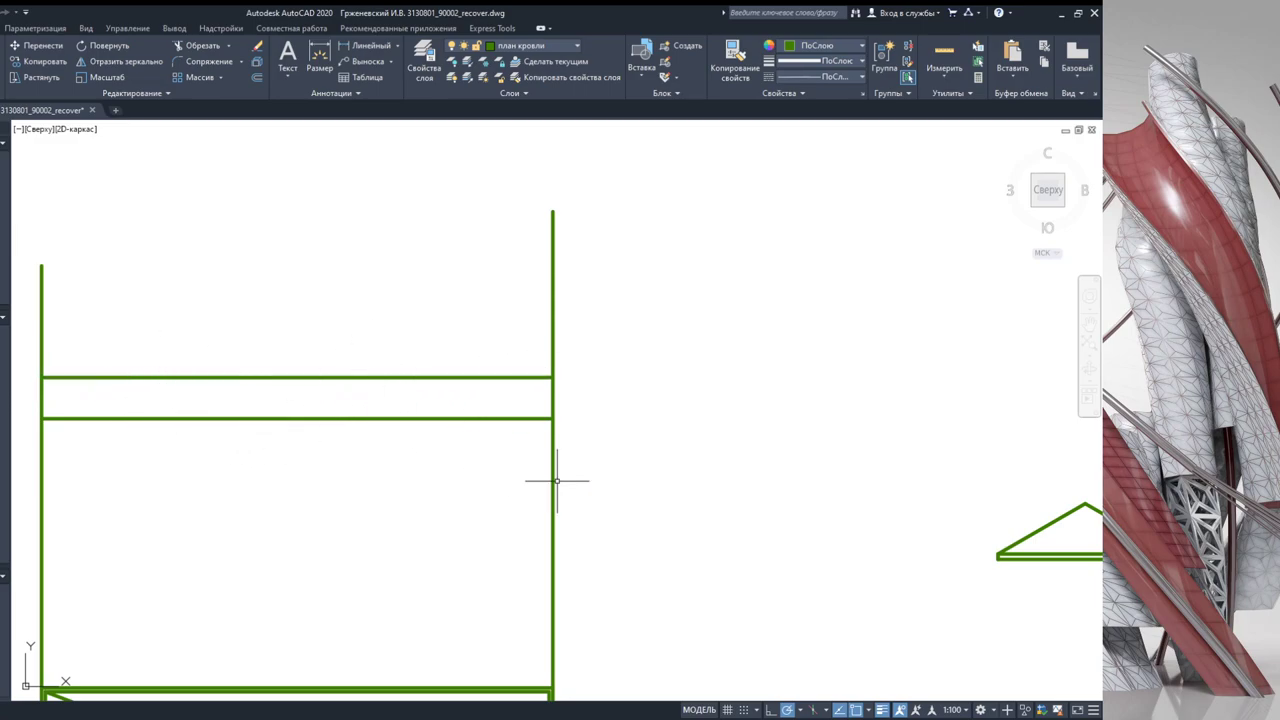
Step: Trim the vertical lines' overhangs above the strip
{"action": "left_click", "coordinate": [625, 487]}
{"action": "left_click", "coordinate": [176, 280]}
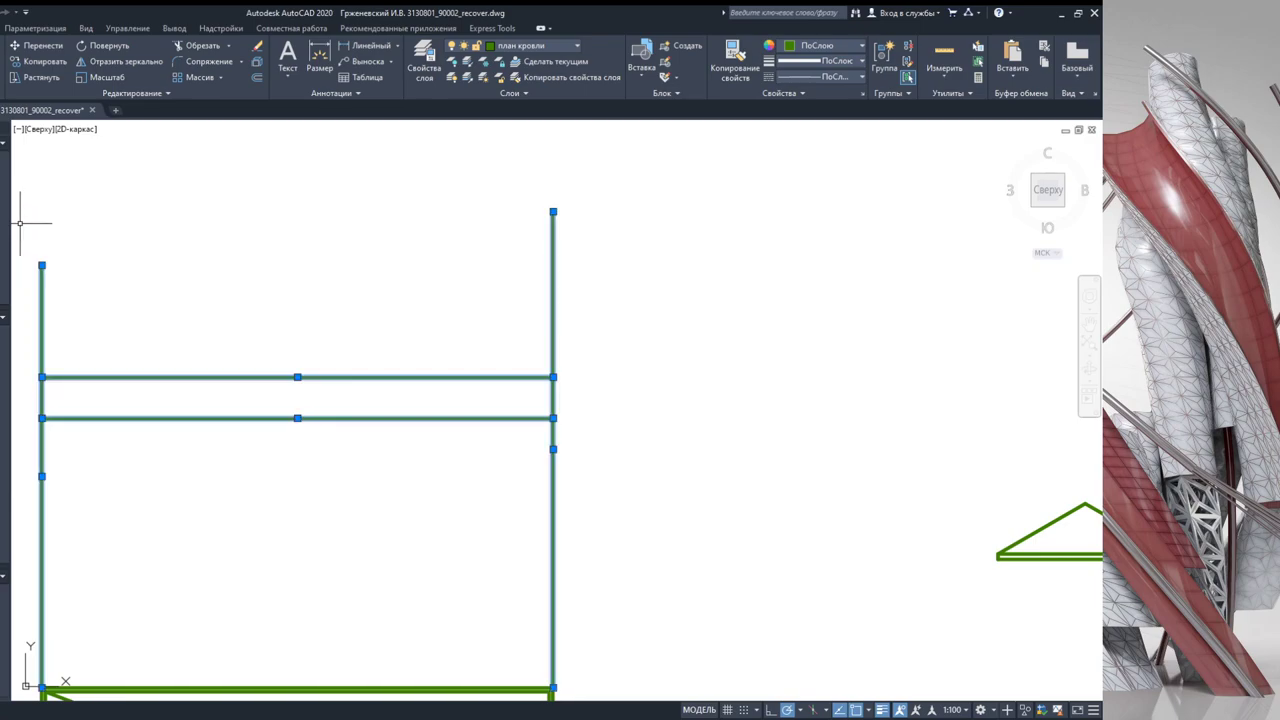
{"action": "left_click", "coordinate": [200, 46]}
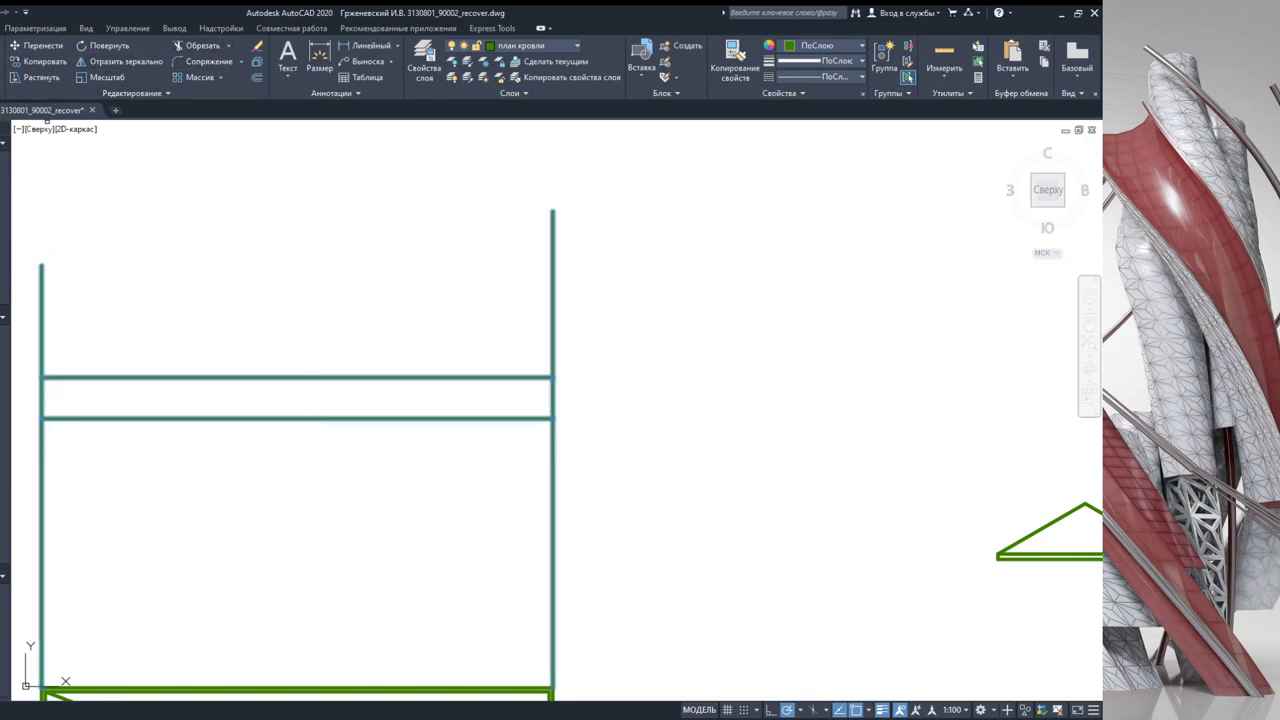
{"action": "left_click", "coordinate": [553, 290]}
{"action": "left_click", "coordinate": [128, 307]}
{"action": "left_click", "coordinate": [44, 262]}
Step: Trim away the vertical lines joining the strip to the roof rectangle
{"action": "middle_click_drag", "start_coordinate": [246, 366], "coordinate": [274, 237]}
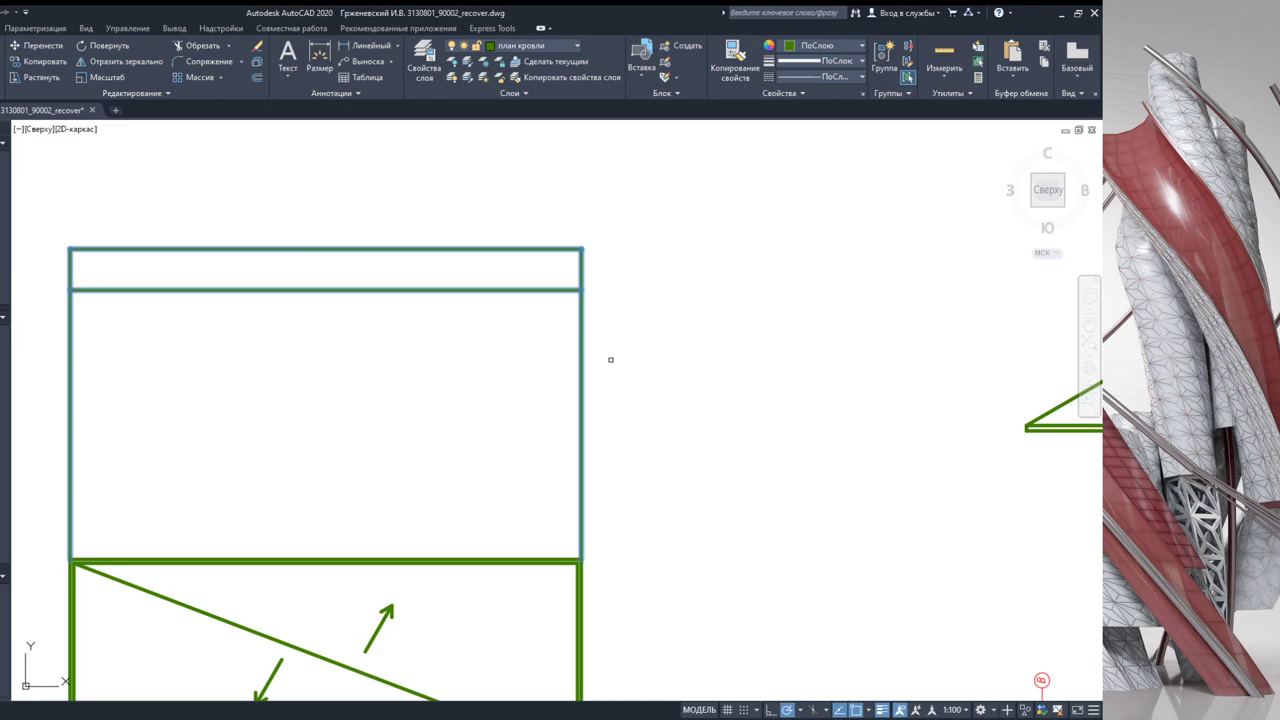
{"action": "left_click", "coordinate": [611, 360]}
{"action": "left_click", "coordinate": [61, 345]}
{"action": "middle_click_drag", "start_coordinate": [360, 341], "coordinate": [377, 408]}
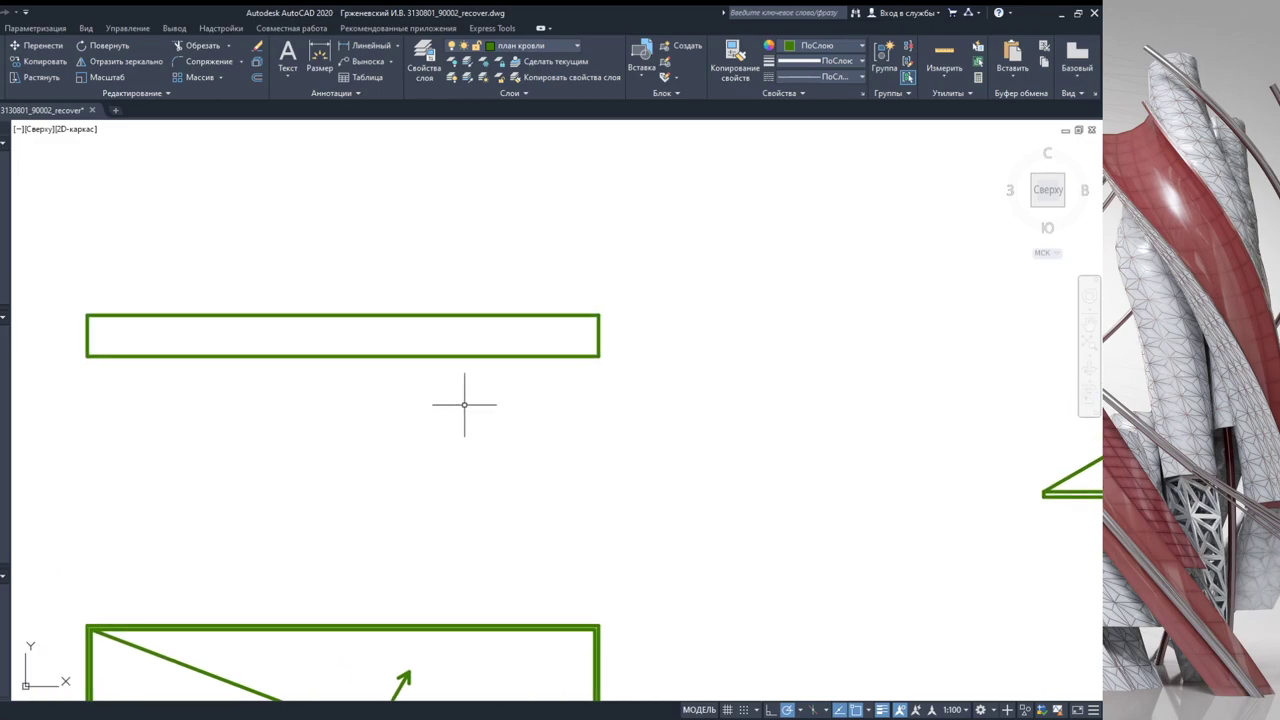
{"action": "middle_click_drag", "start_coordinate": [625, 501], "coordinate": [569, 471]}
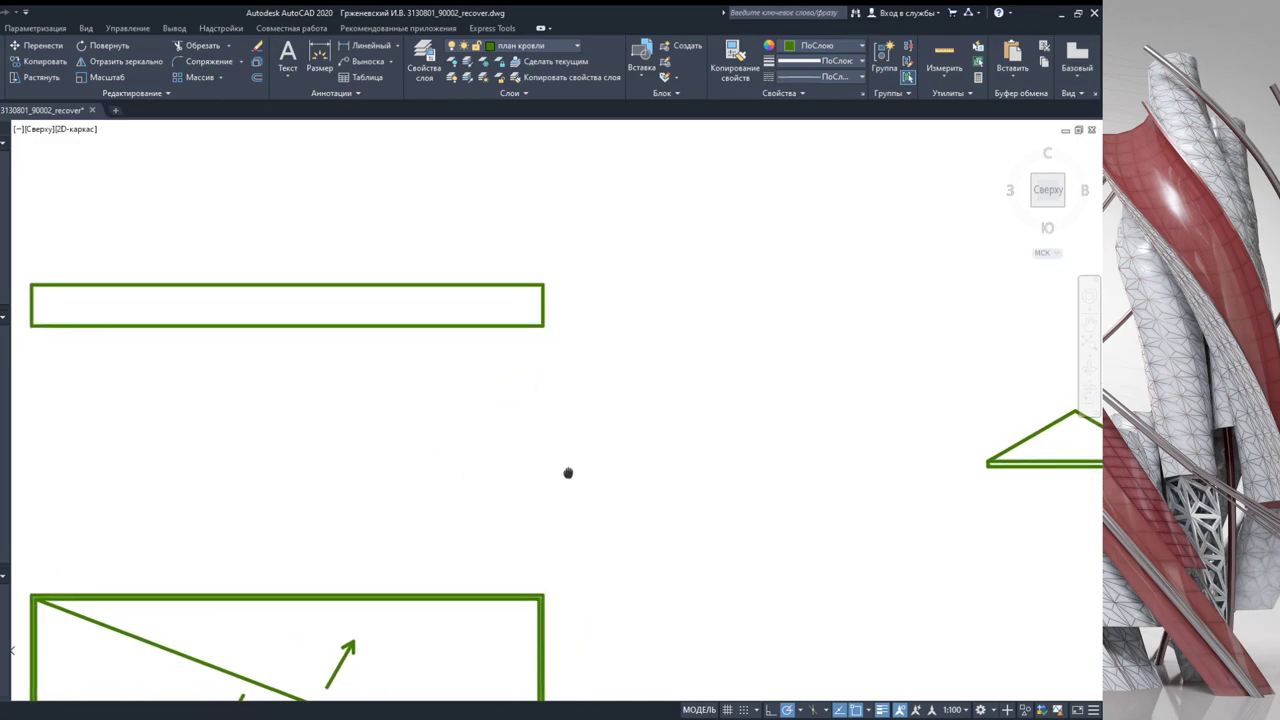
{"action": "scroll", "coordinate": [545, 465], "scroll_direction": "down", "scroll_amount": 2}
{"action": "middle_click_drag", "start_coordinate": [252, 355], "coordinate": [375, 365]}
Step: Copy the lower roof rectangle with its diagonal and arrows to the left
{"action": "middle_click_drag", "start_coordinate": [329, 455], "coordinate": [346, 395]}
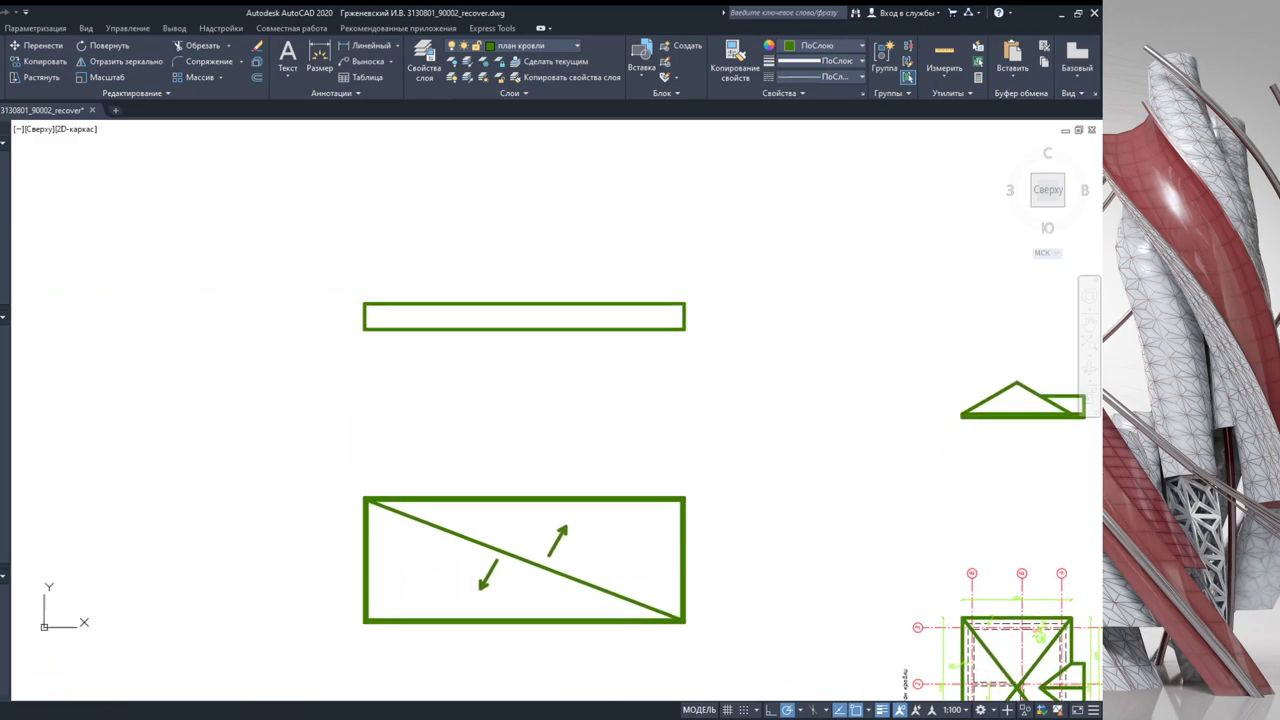
{"action": "left_click", "coordinate": [316, 460]}
{"action": "left_click", "coordinate": [721, 623]}
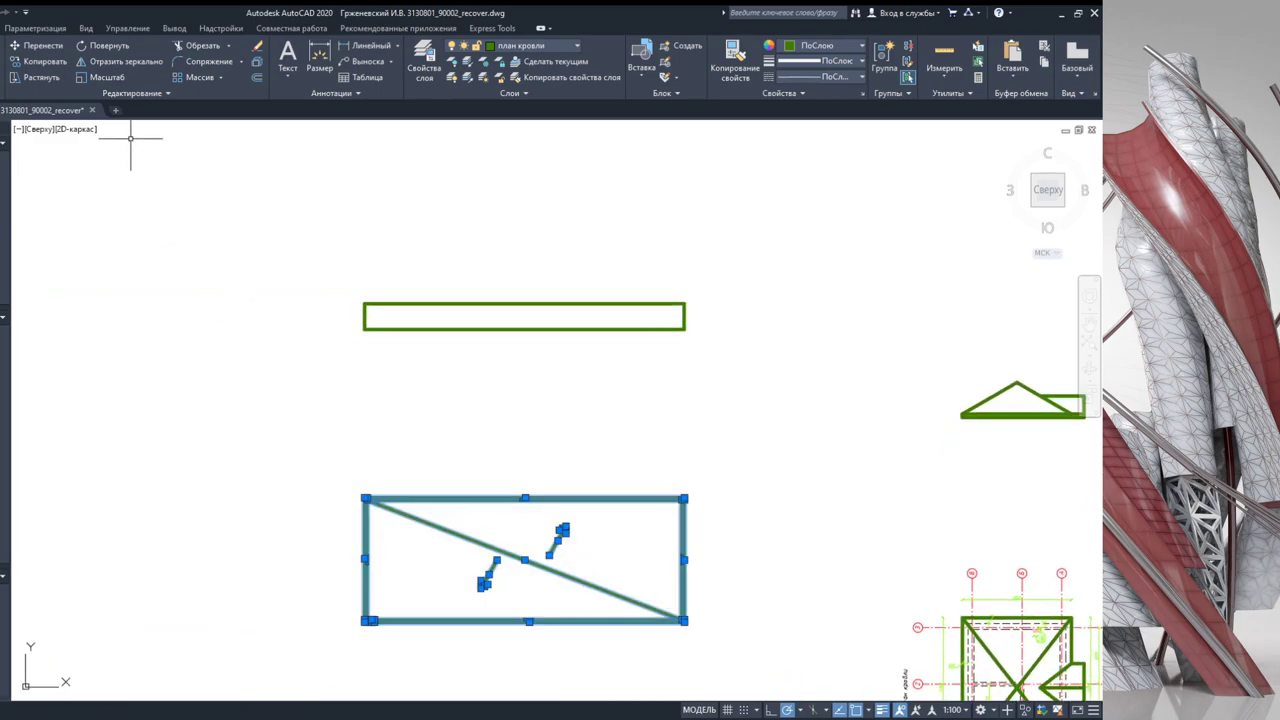
{"action": "left_click", "coordinate": [108, 66]}
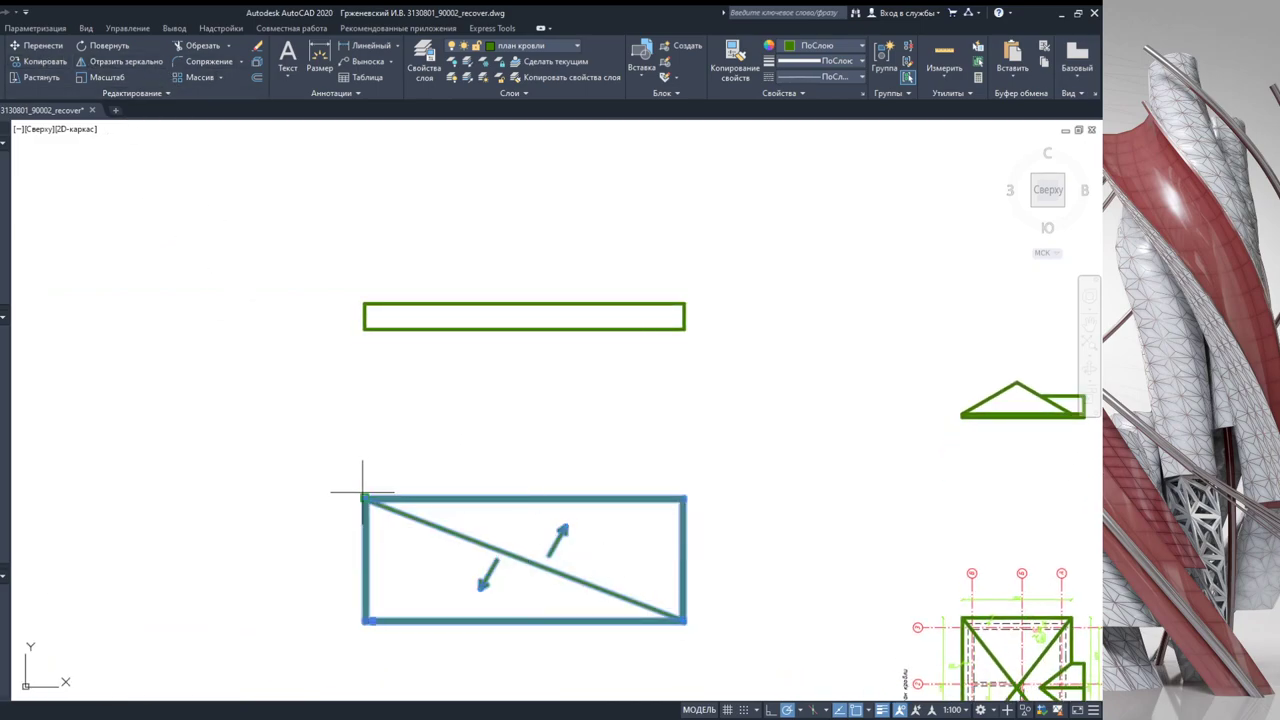
{"action": "middle_click_drag", "start_coordinate": [162, 469], "coordinate": [553, 444]}
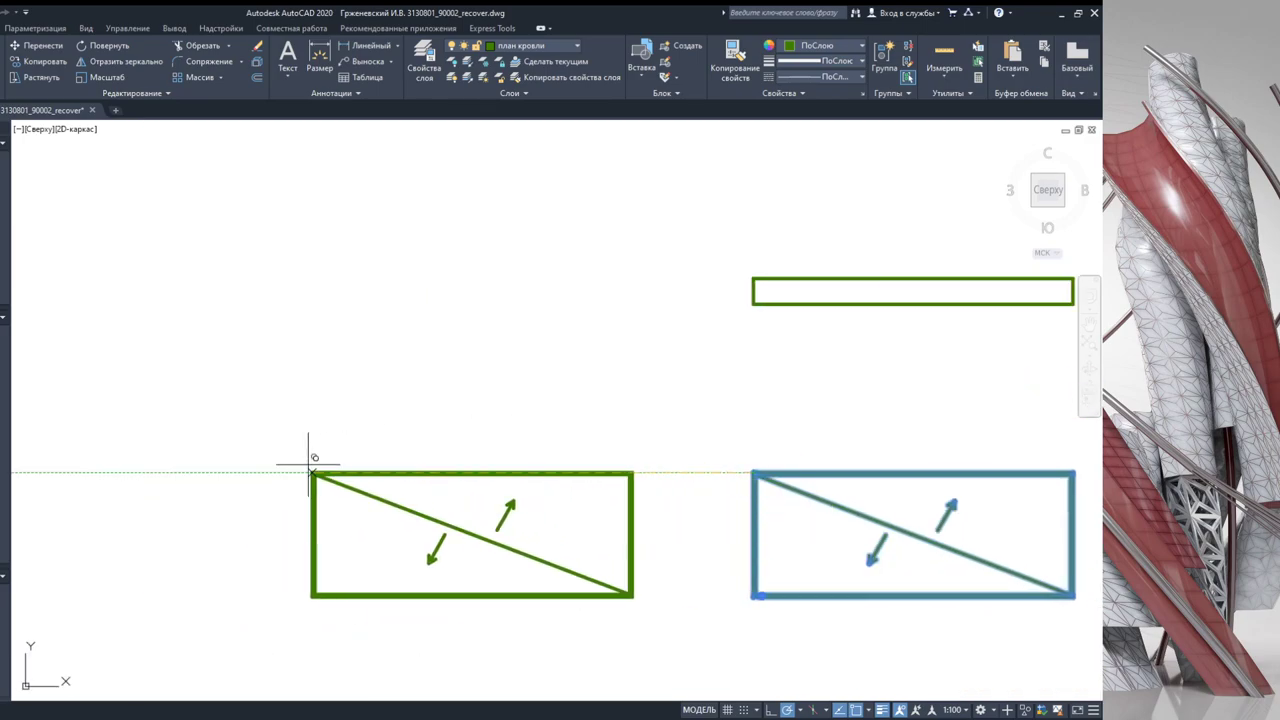
{"action": "left_click", "coordinate": [258, 470]}
Step: Rotate the left copy 90° about its corner so it stands upright
{"action": "left_click", "coordinate": [604, 640]}
{"action": "left_click", "coordinate": [458, 437]}
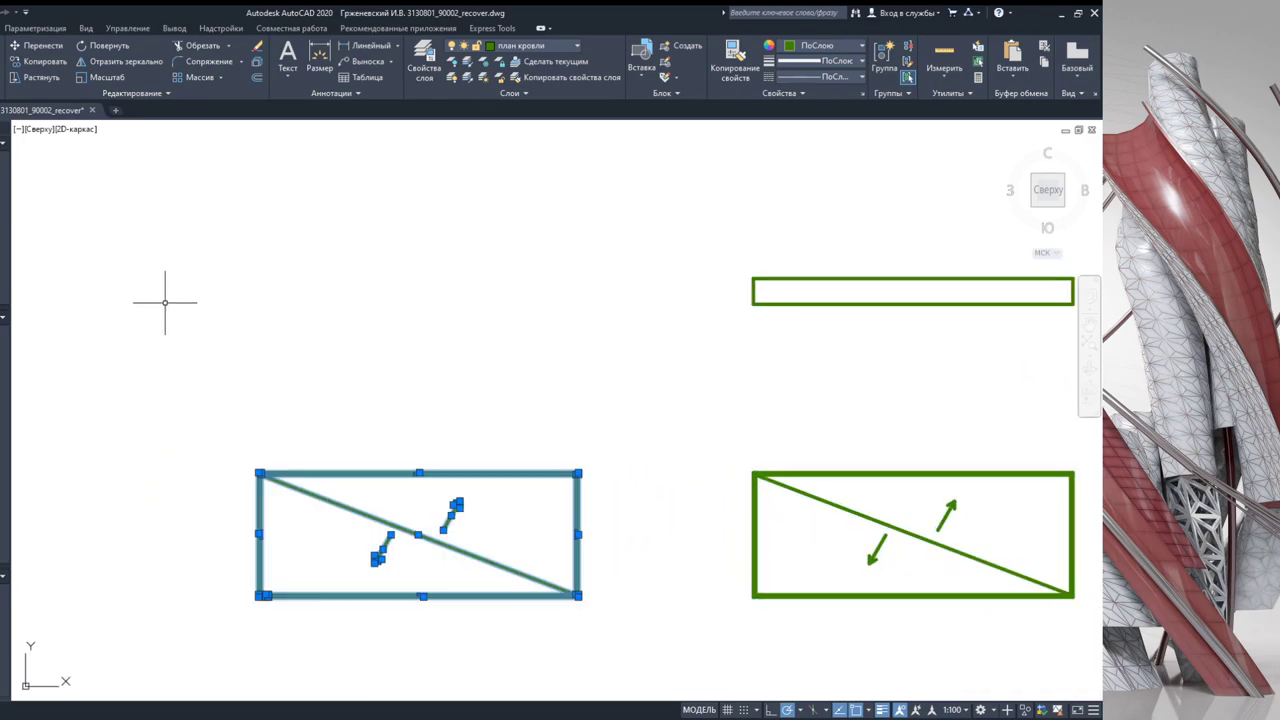
{"action": "key", "text": "Escape"}
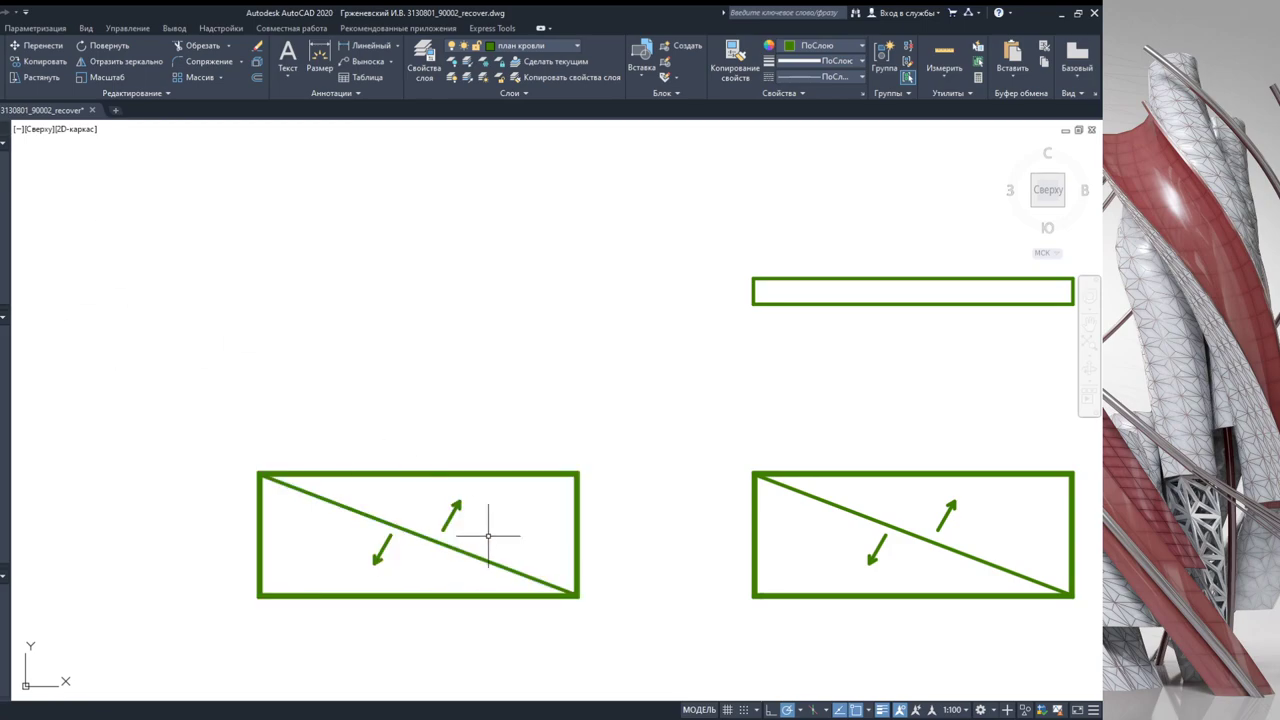
{"action": "left_click", "coordinate": [613, 607]}
{"action": "left_click", "coordinate": [391, 434]}
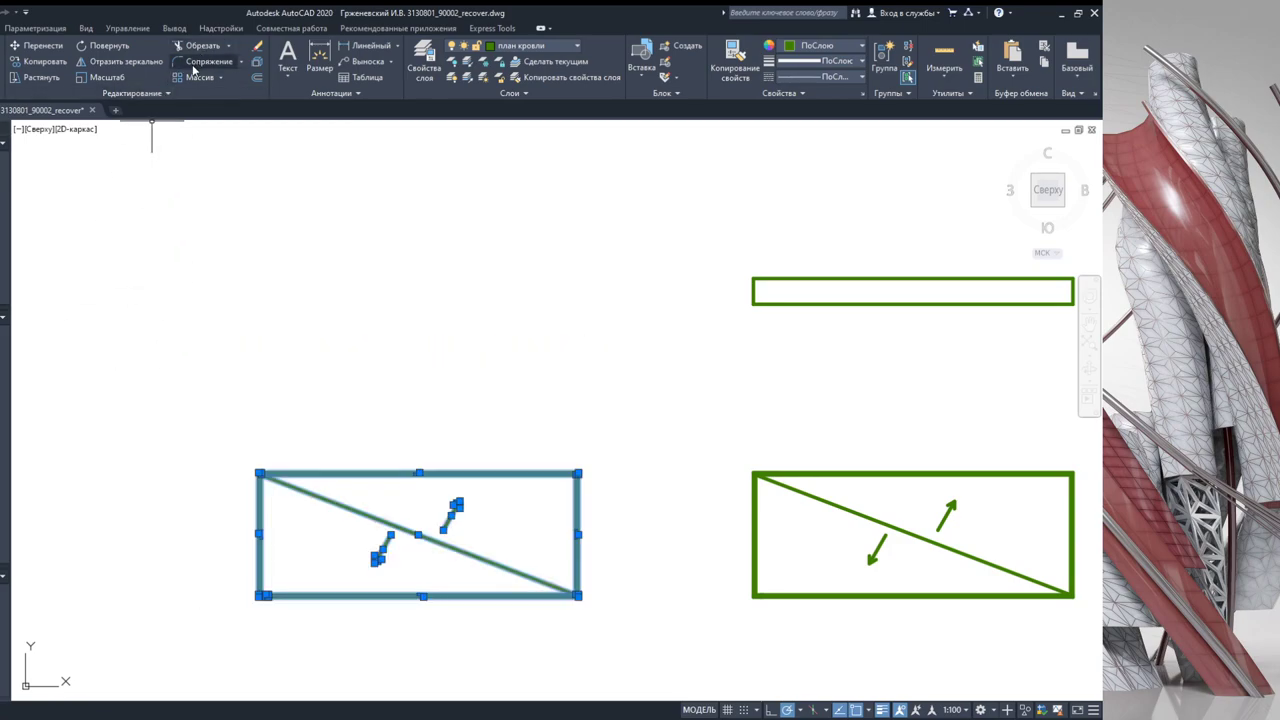
{"action": "left_click", "coordinate": [120, 61]}
{"action": "left_click", "coordinate": [403, 533]}
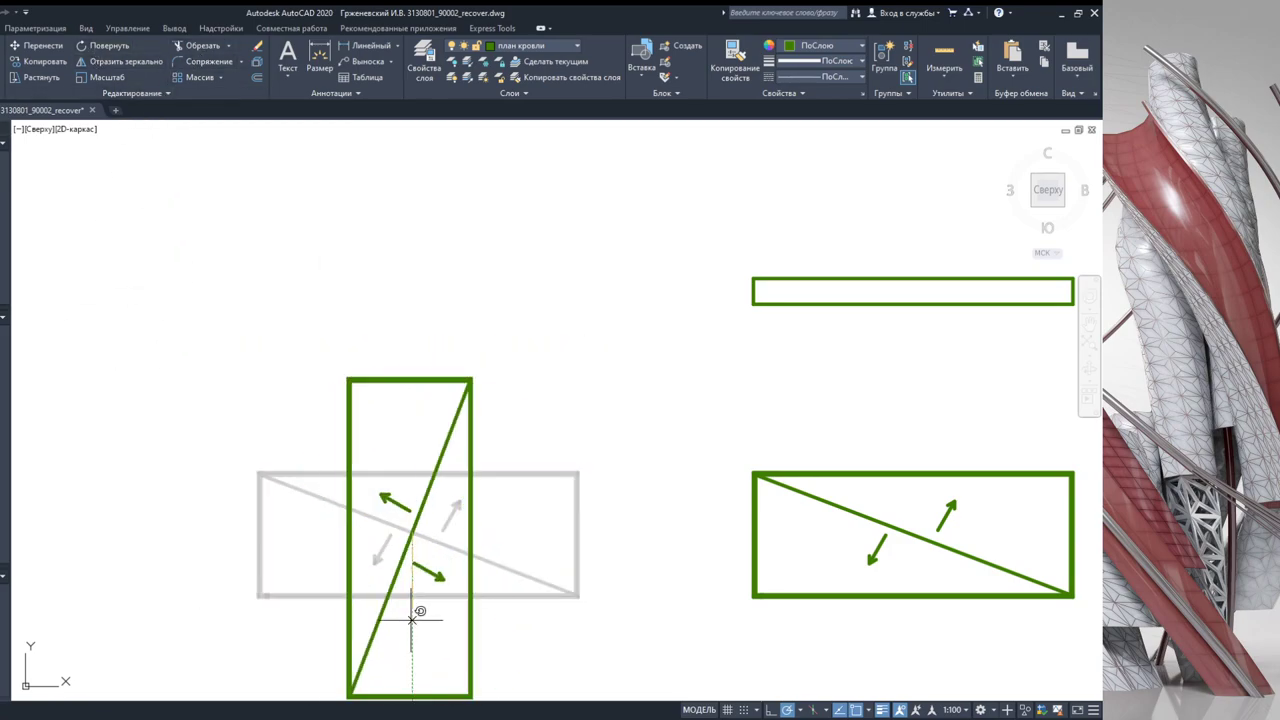
{"action": "left_click", "coordinate": [420, 605]}
{"action": "middle_click_drag", "start_coordinate": [420, 600], "coordinate": [352, 622]}
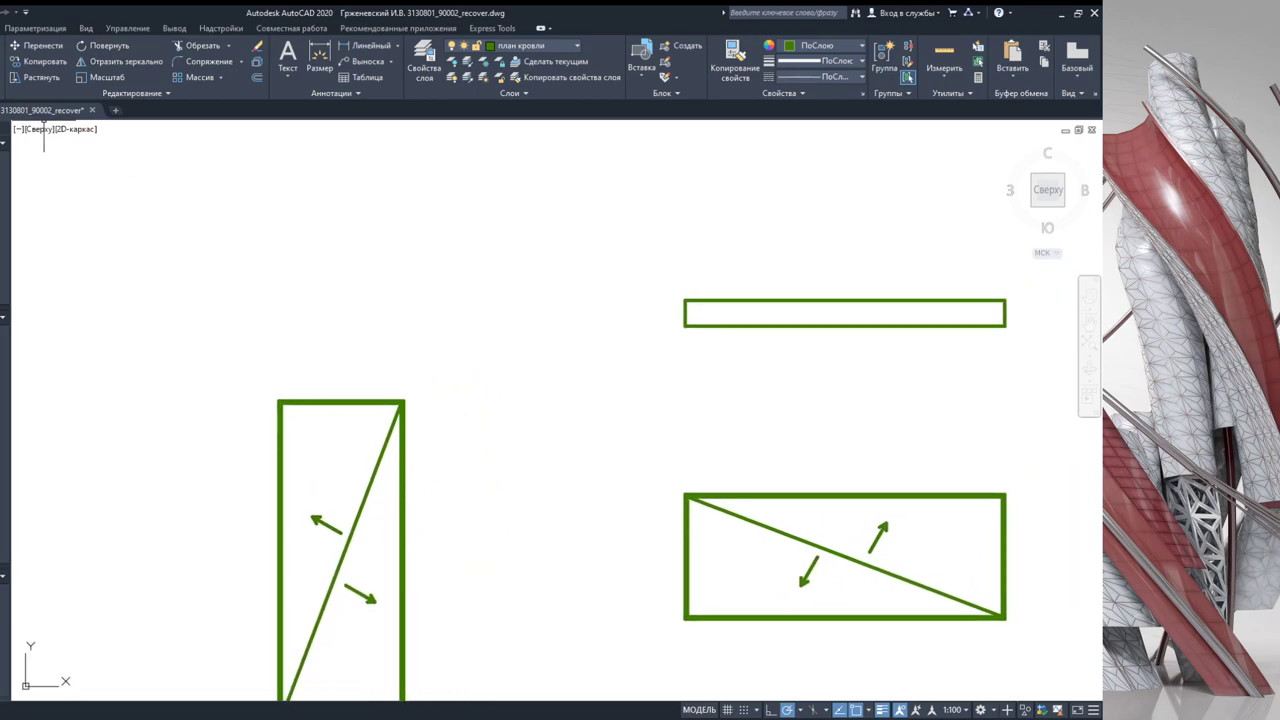
Step: Extend the strip's bottom and top edges far left as two horizontal lines
{"action": "left_click", "coordinate": [684, 325]}
{"action": "left_click", "coordinate": [199, 325]}
{"action": "key", "text": "Return"}
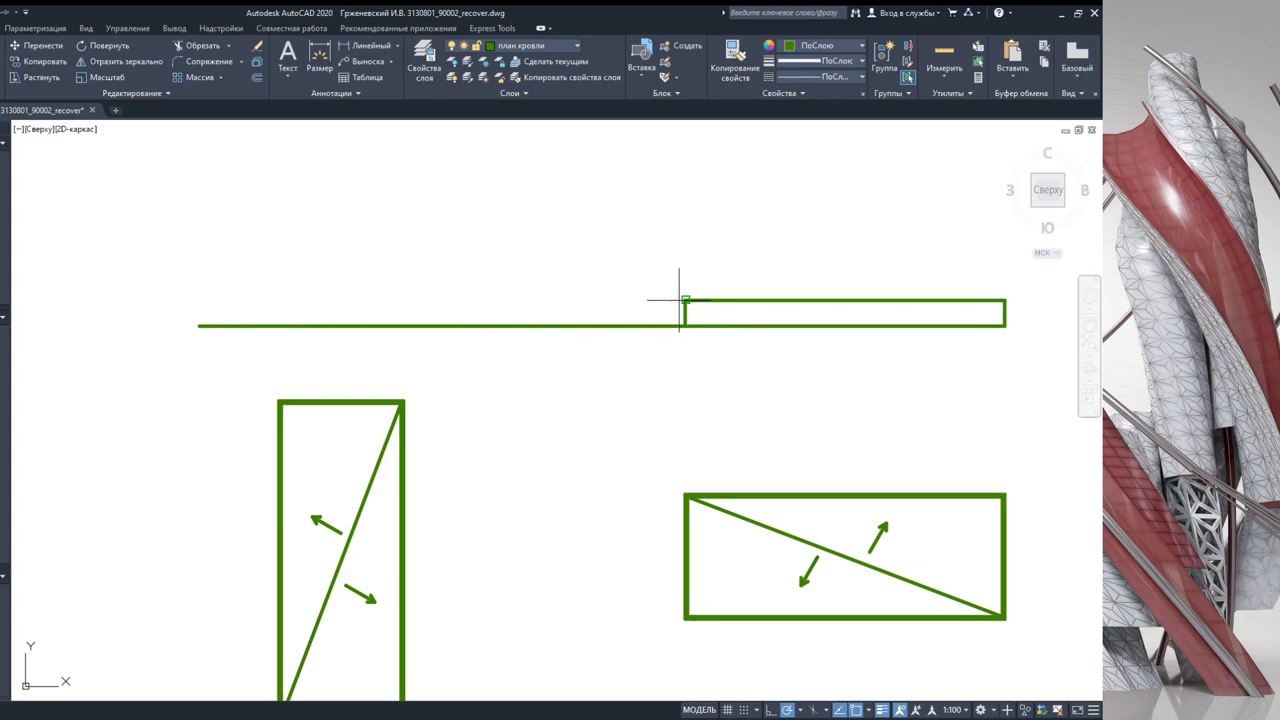
{"action": "left_click", "coordinate": [684, 300]}
{"action": "left_click", "coordinate": [194, 300]}
{"action": "key", "text": "Return"}
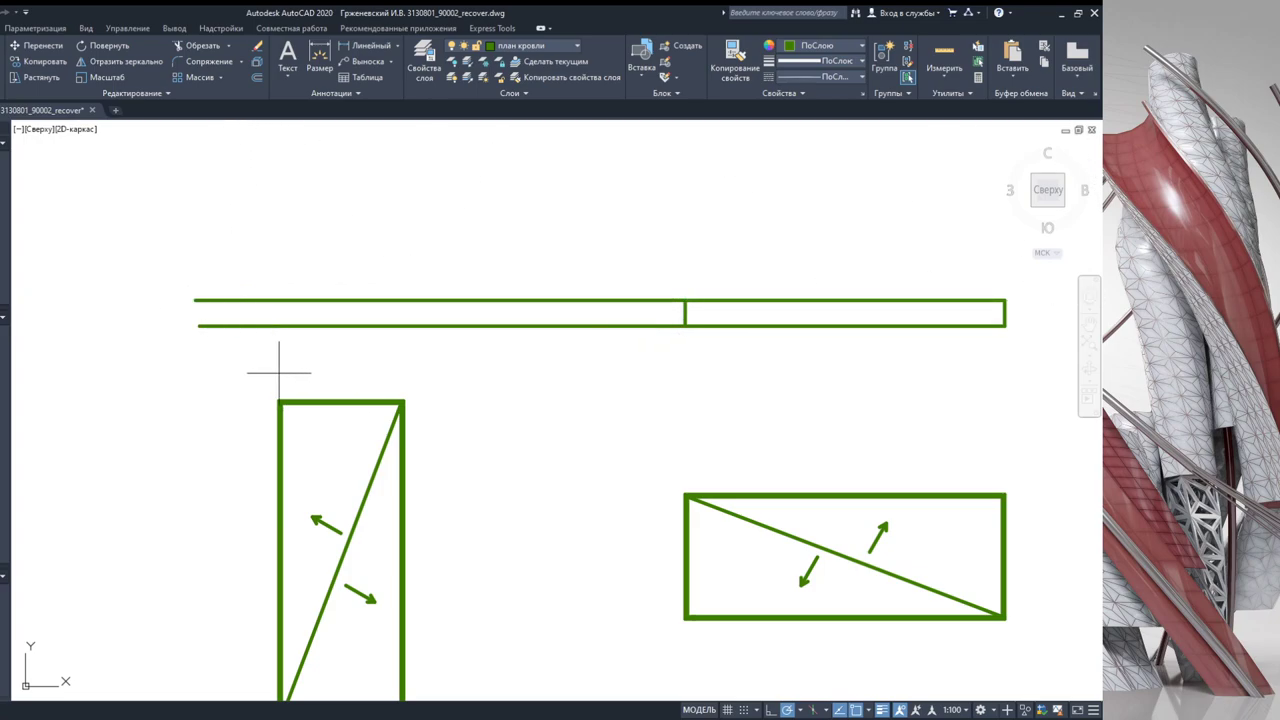
Step: Draw two vertical lines up from the upright rectangle's top corners past the horizontals
{"action": "scroll", "coordinate": [279, 372], "scroll_direction": "up", "scroll_amount": 4}
{"action": "left_click", "coordinate": [287, 436]}
{"action": "middle_click_drag", "start_coordinate": [289, 243], "coordinate": [289, 353]}
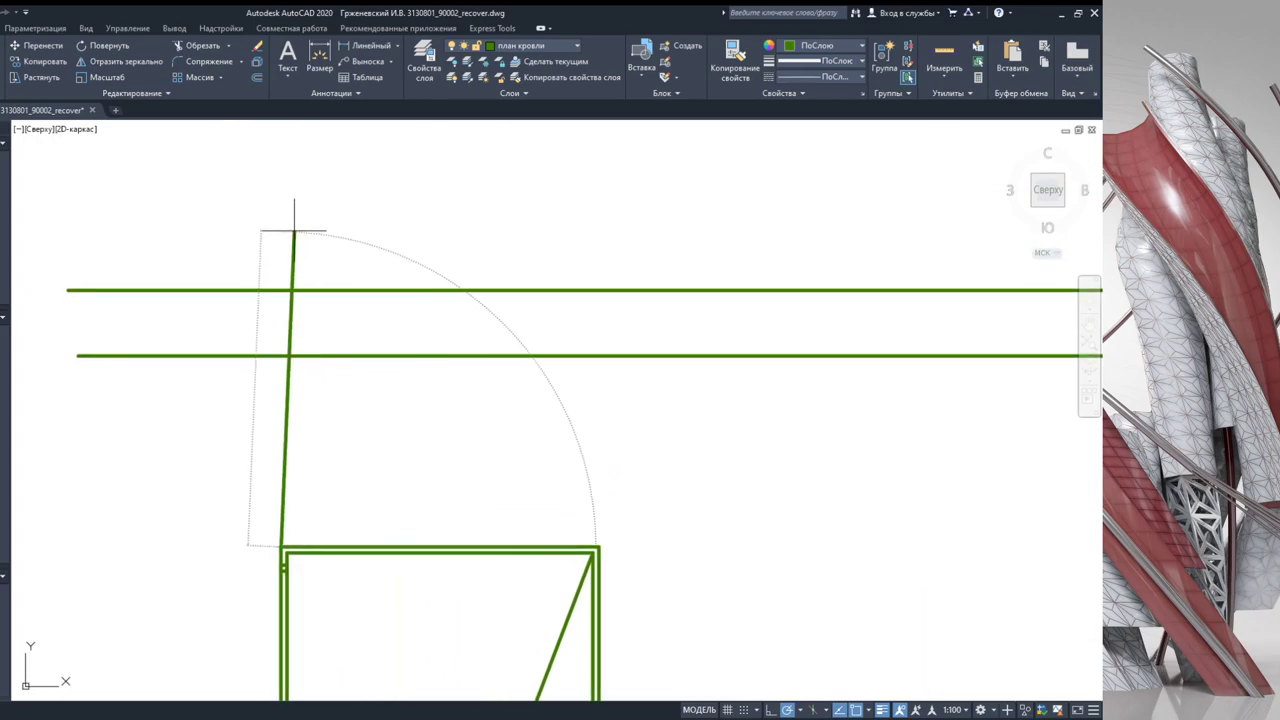
{"action": "left_click", "coordinate": [280, 214]}
{"action": "key", "text": "Return"}
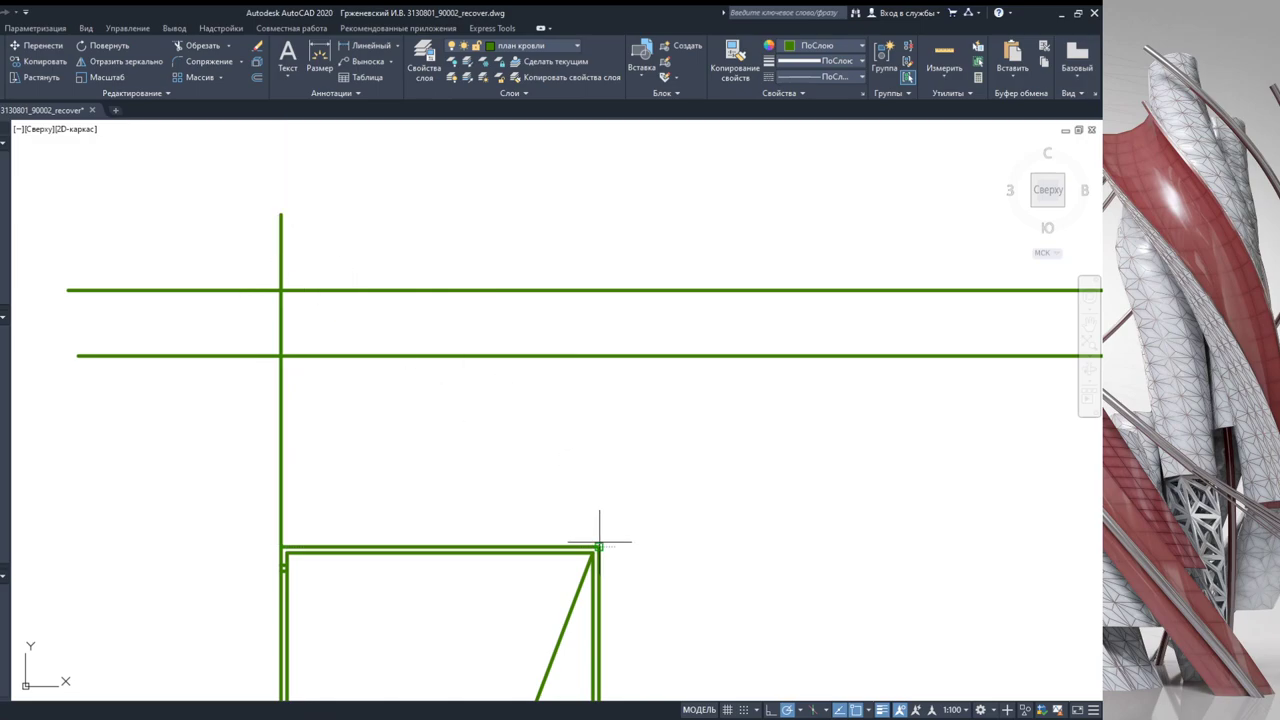
{"action": "left_click", "coordinate": [599, 543]}
{"action": "left_click", "coordinate": [598, 228]}
{"action": "key", "text": "Return"}
Step: Trim the four construction lines' overhangs to form a strip above the upright rectangle
{"action": "mouse_move", "coordinate": [686, 457]}
{"action": "left_mouse_down"}
{"action": "mouse_move", "coordinate": [294, 203]}
{"action": "mouse_move", "coordinate": [136, 120]}
{"action": "left_mouse_up"}
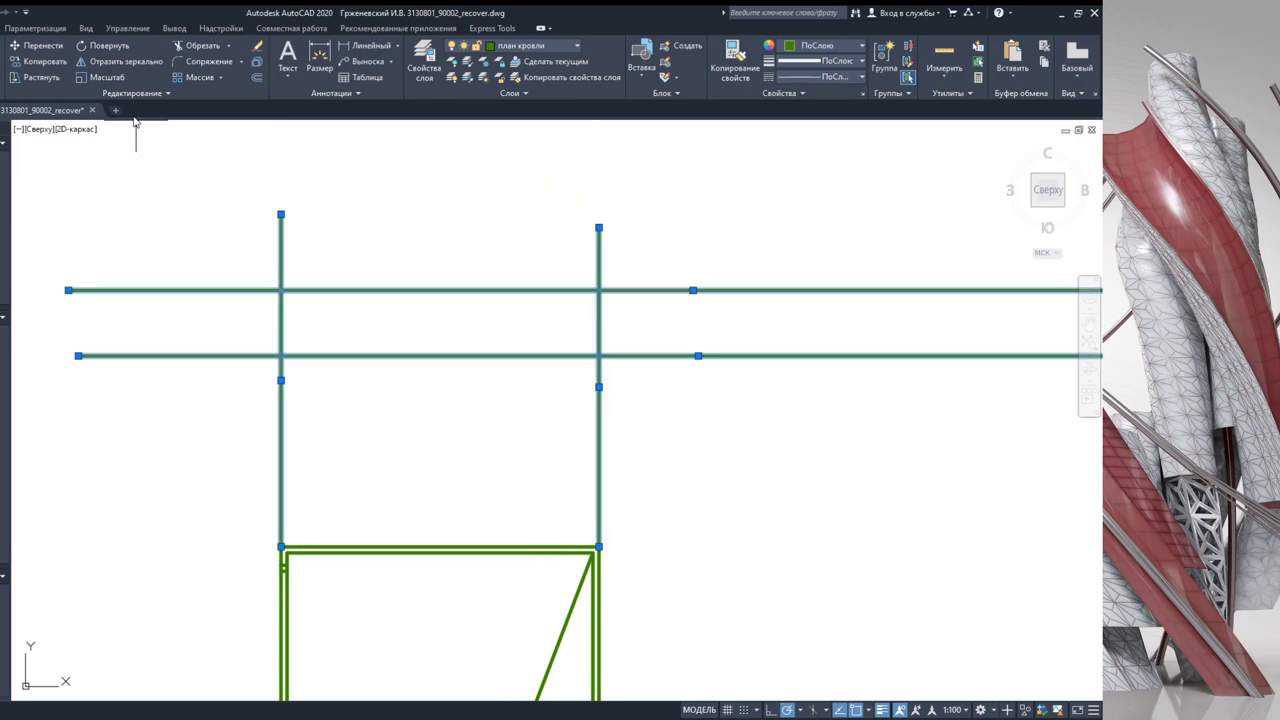
{"action": "left_click", "coordinate": [197, 45]}
{"action": "left_click", "coordinate": [281, 245]}
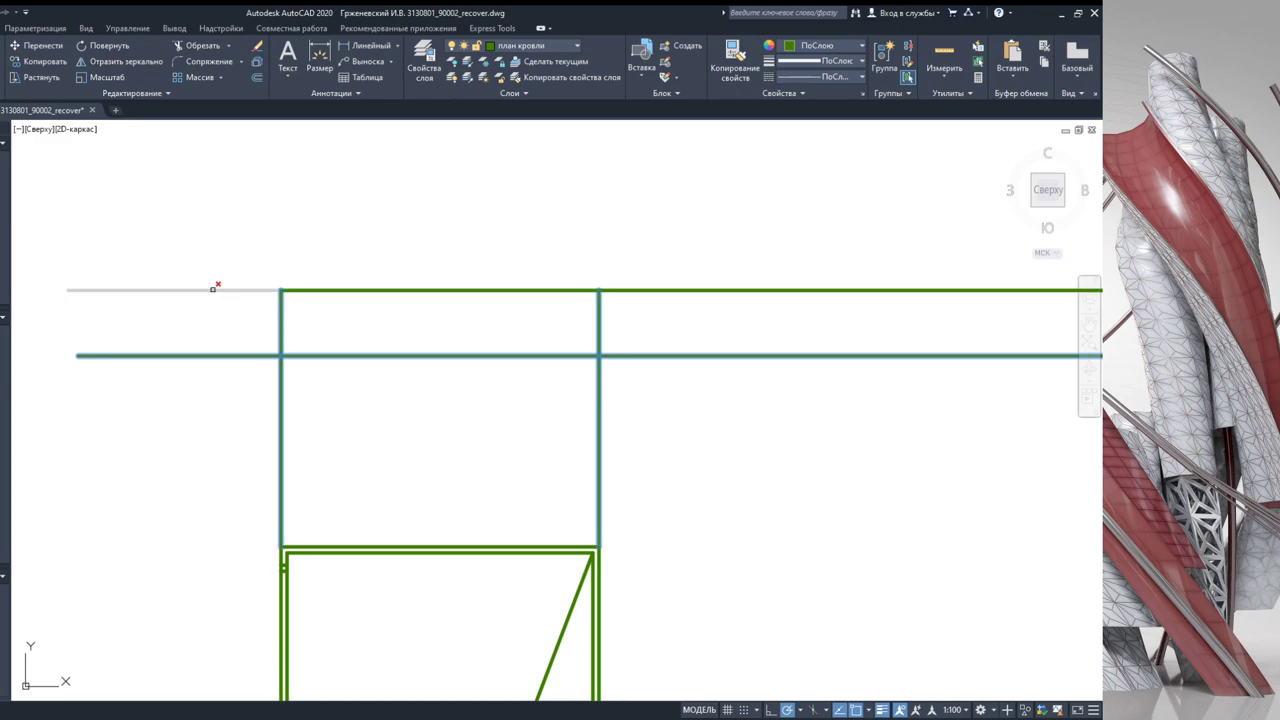
{"action": "left_click", "coordinate": [211, 288]}
{"action": "left_click", "coordinate": [224, 357]}
{"action": "middle_click_drag", "start_coordinate": [629, 381], "coordinate": [395, 358]}
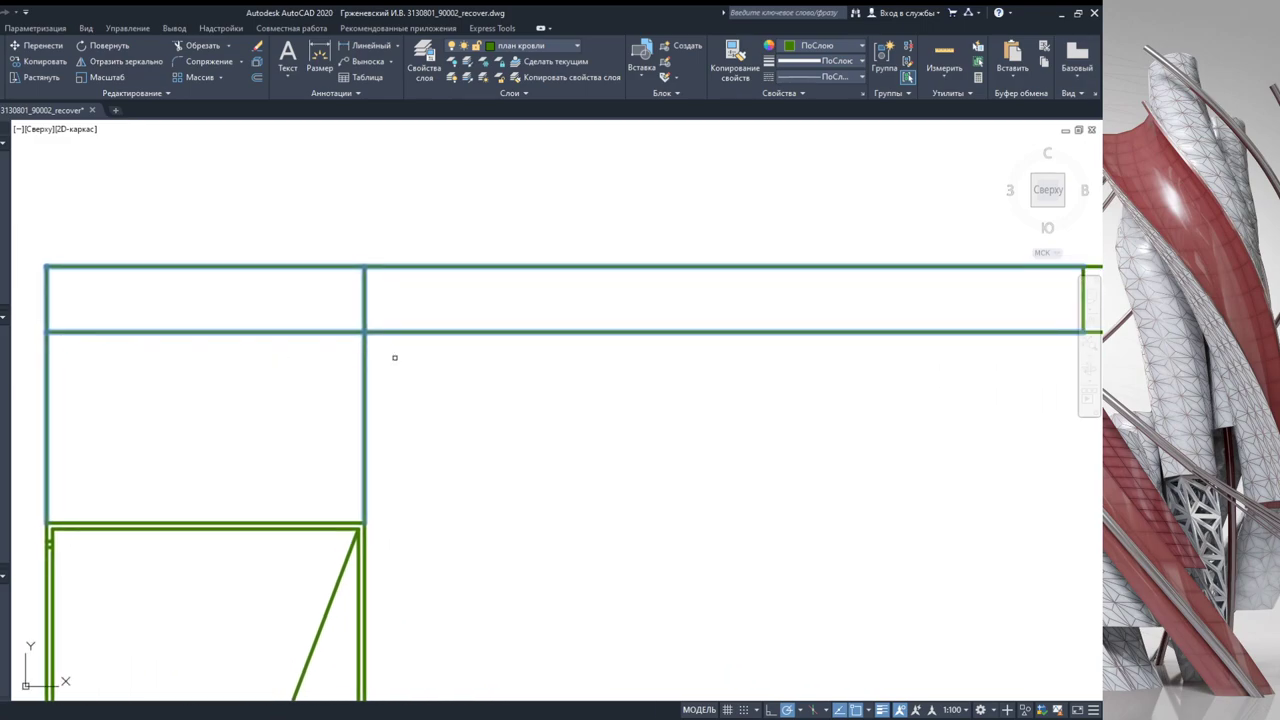
{"action": "left_click", "coordinate": [435, 333]}
{"action": "left_click", "coordinate": [419, 256]}
{"action": "left_click", "coordinate": [369, 408]}
{"action": "left_click", "coordinate": [251, 410]}
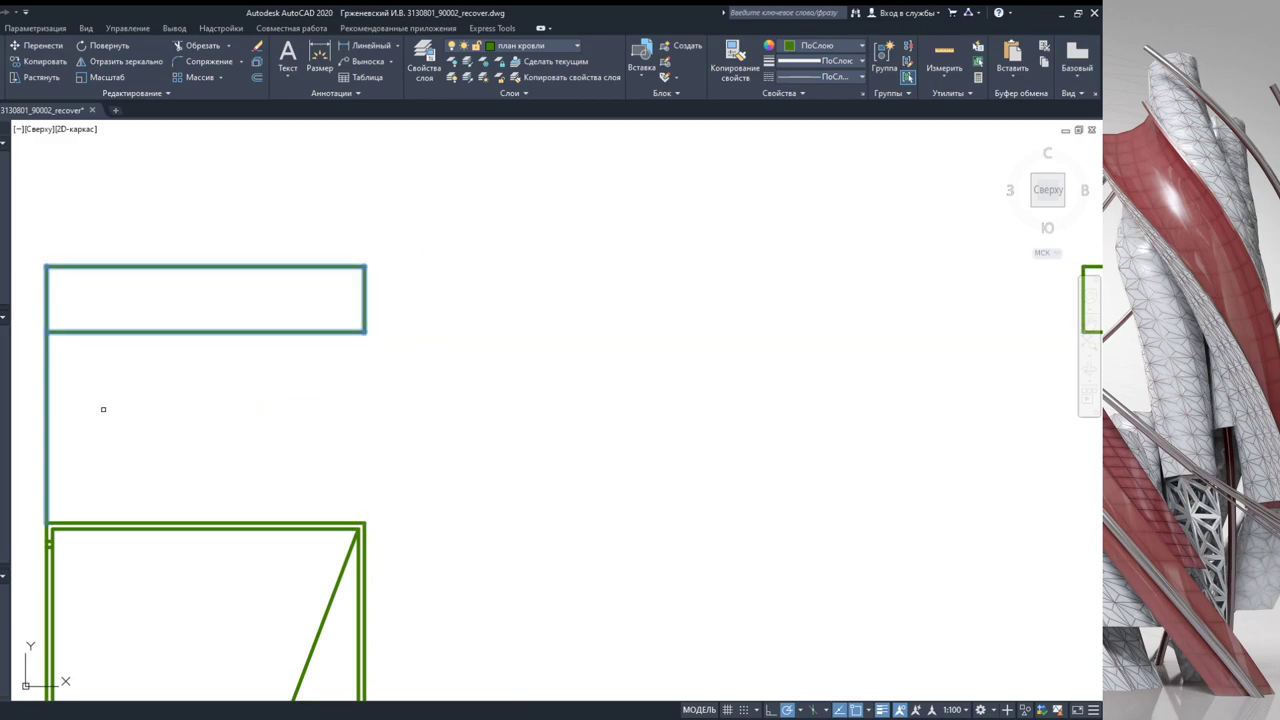
{"action": "left_click", "coordinate": [104, 410]}
{"action": "left_click", "coordinate": [19, 398]}
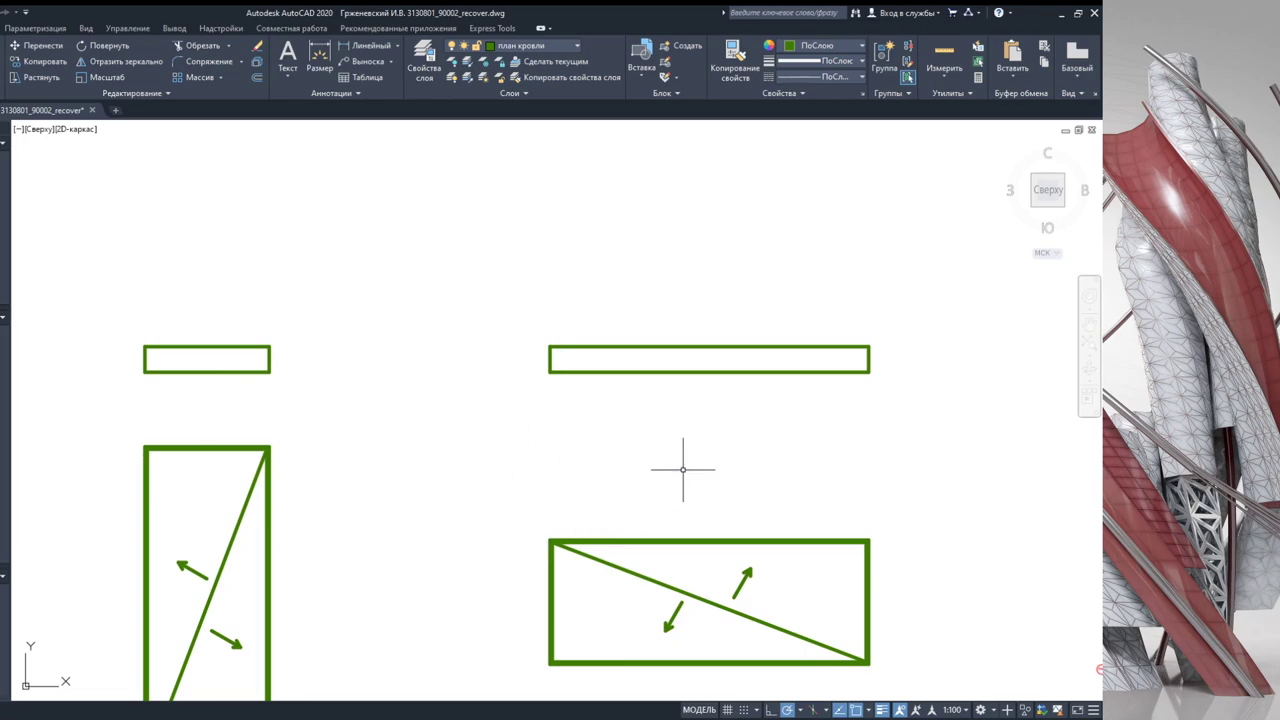
Step: Zoom to the lower-right rectangle and start a vertical line up from its corner
{"action": "middle_click_drag", "start_coordinate": [724, 577], "coordinate": [694, 542]}
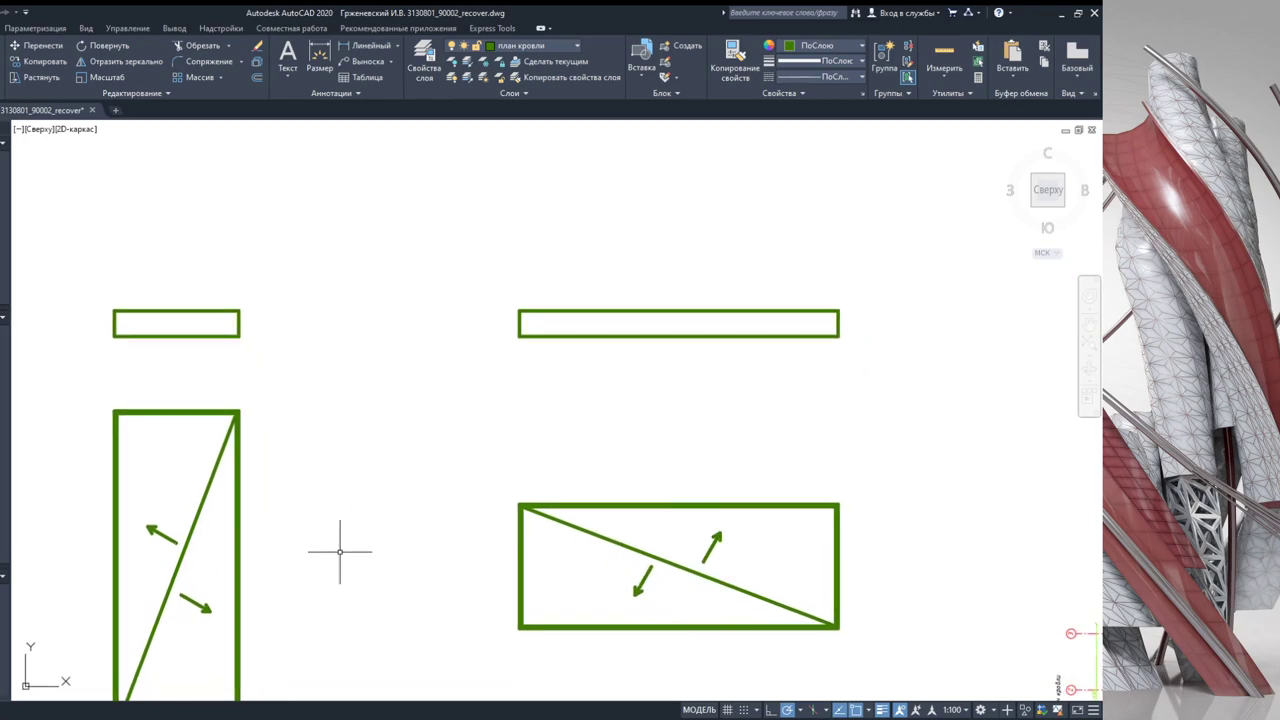
{"action": "scroll", "coordinate": [600, 543], "scroll_direction": "up", "scroll_amount": 5}
{"action": "scroll", "coordinate": [529, 534], "scroll_direction": "down", "scroll_amount": 3}
{"action": "middle_click_drag", "start_coordinate": [529, 534], "coordinate": [511, 469]}
{"action": "scroll", "coordinate": [447, 552], "scroll_direction": "up", "scroll_amount": 4}
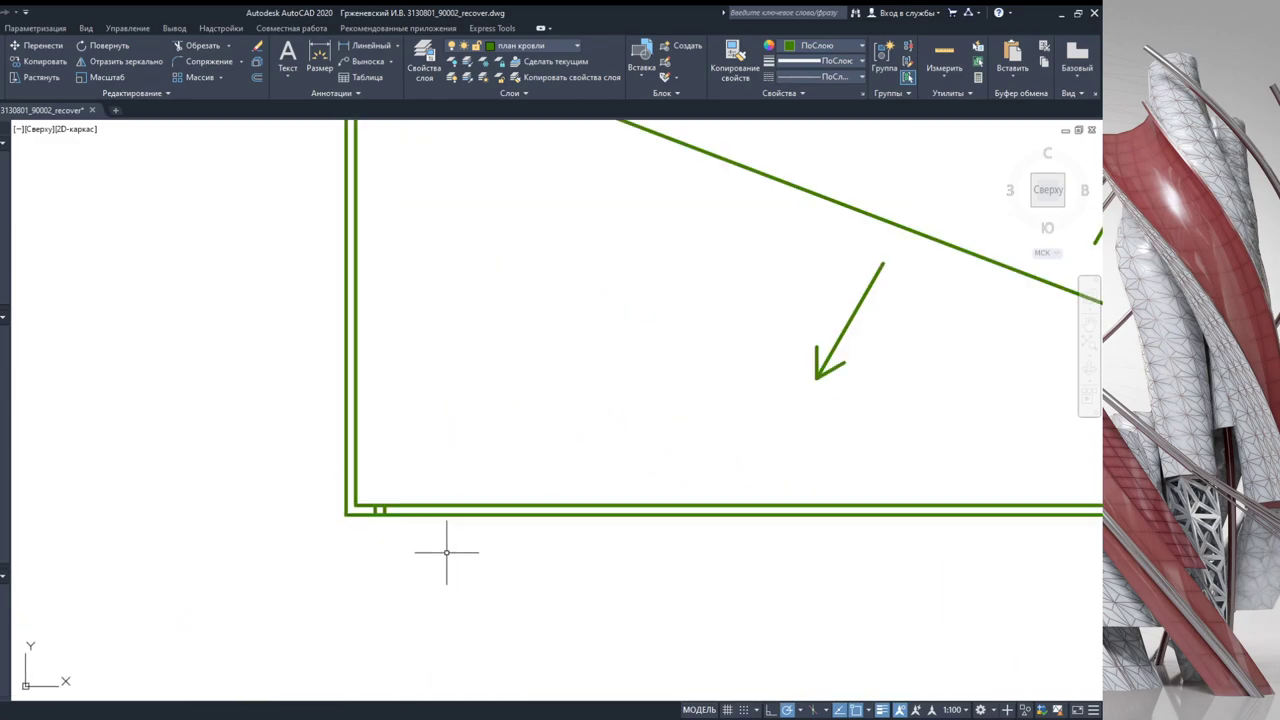
{"action": "scroll", "coordinate": [390, 514], "scroll_direction": "up", "scroll_amount": 2}
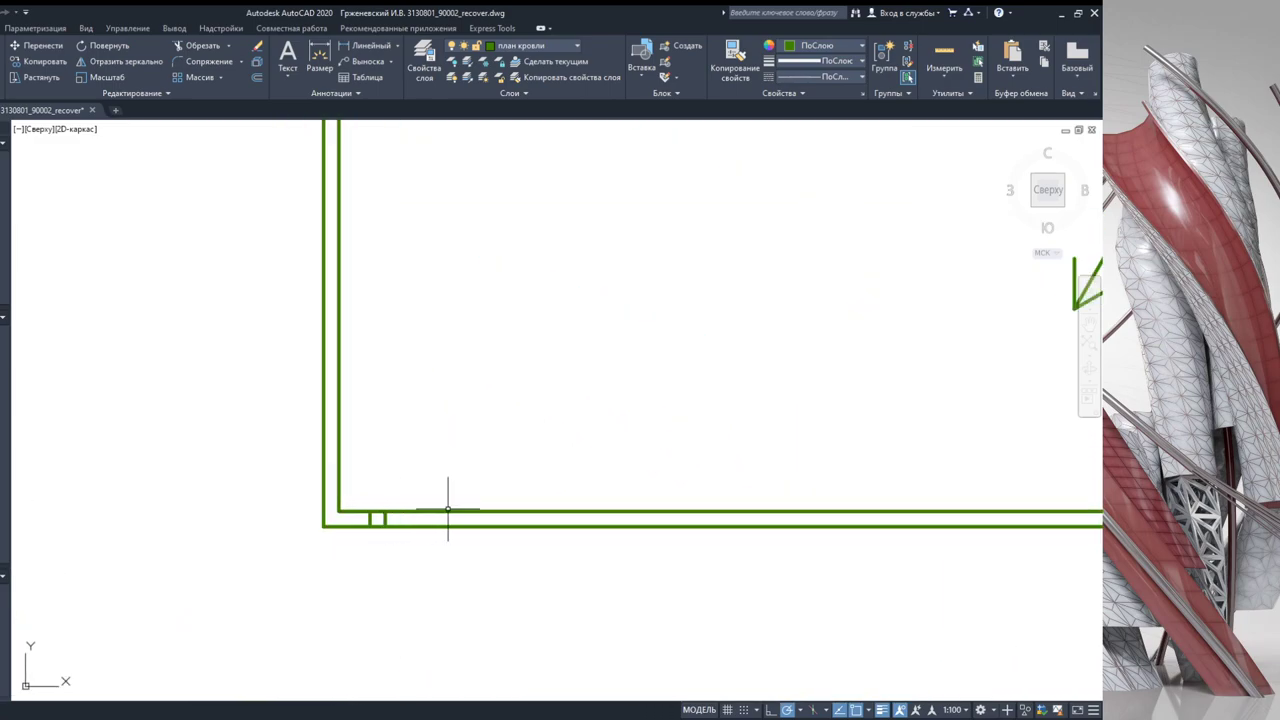
{"action": "scroll", "coordinate": [380, 514], "scroll_direction": "down", "scroll_amount": 1}
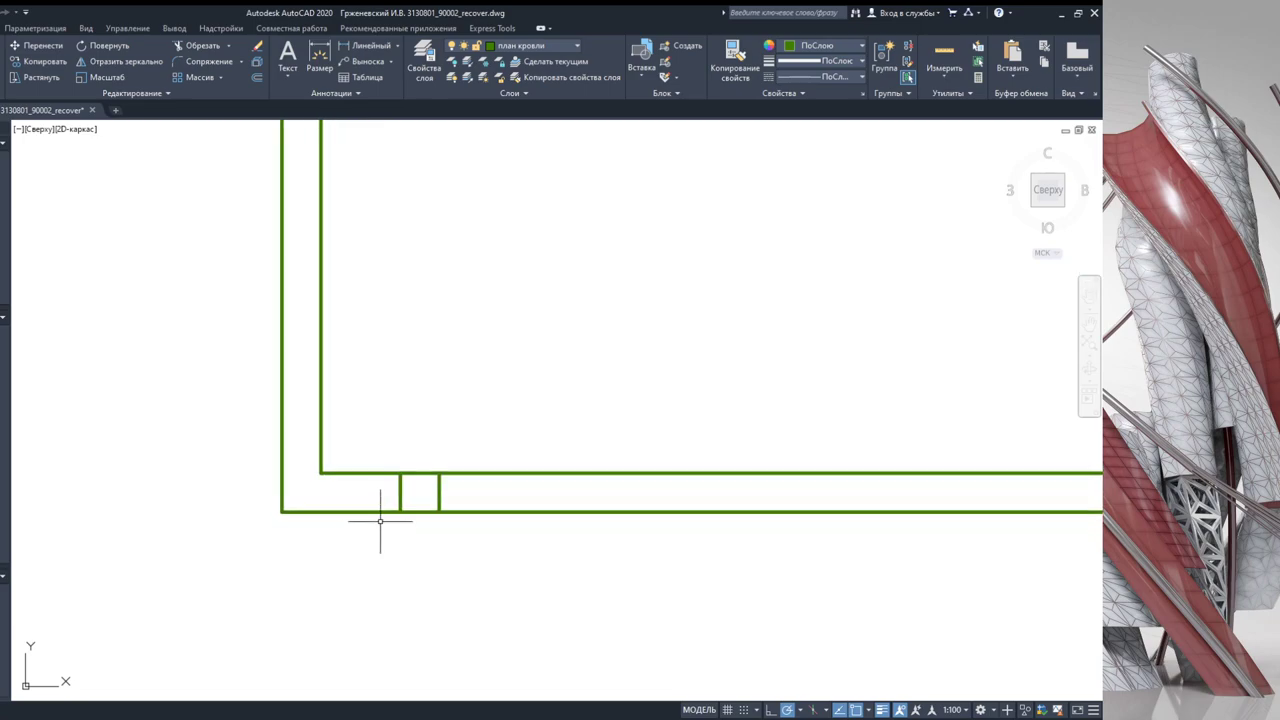
{"action": "scroll", "coordinate": [409, 457], "scroll_direction": "down", "scroll_amount": 1}
{"action": "scroll", "coordinate": [420, 549], "scroll_direction": "down", "scroll_amount": 2}
{"action": "scroll", "coordinate": [383, 516], "scroll_direction": "up", "scroll_amount": 2}
{"action": "scroll", "coordinate": [383, 495], "scroll_direction": "down", "scroll_amount": 4}
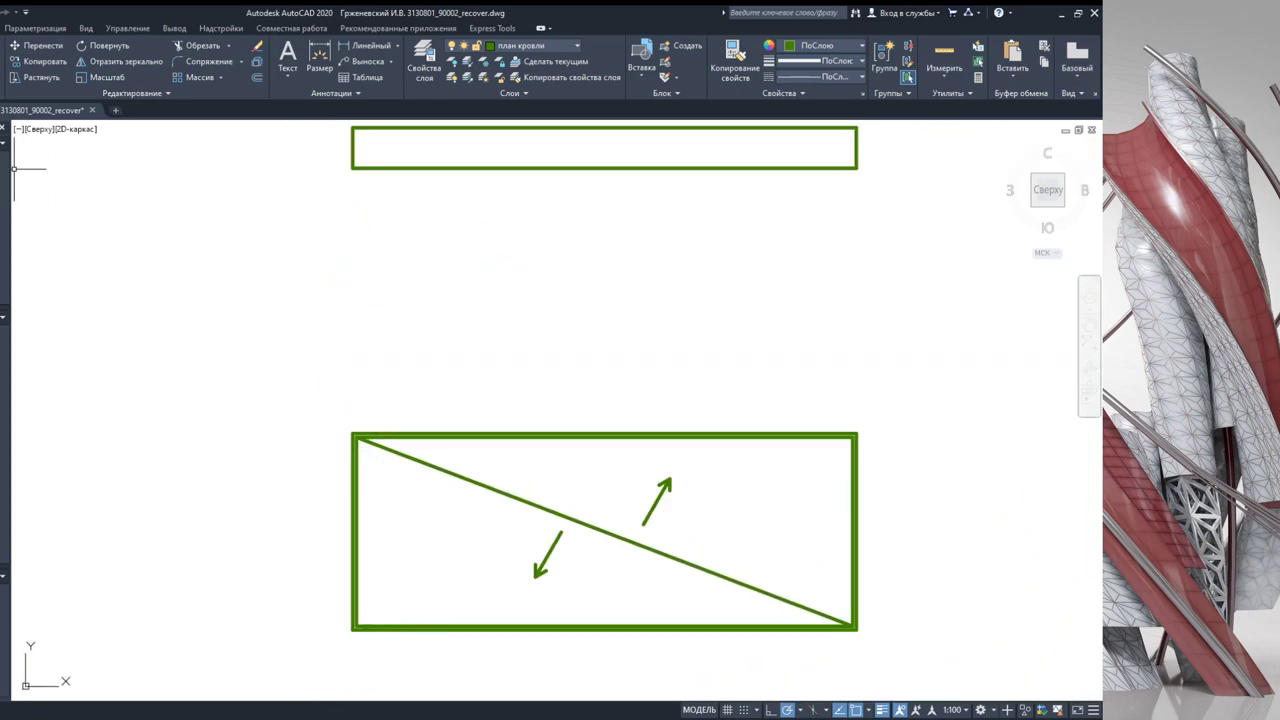
{"action": "scroll", "coordinate": [409, 623], "scroll_direction": "up", "scroll_amount": 5}
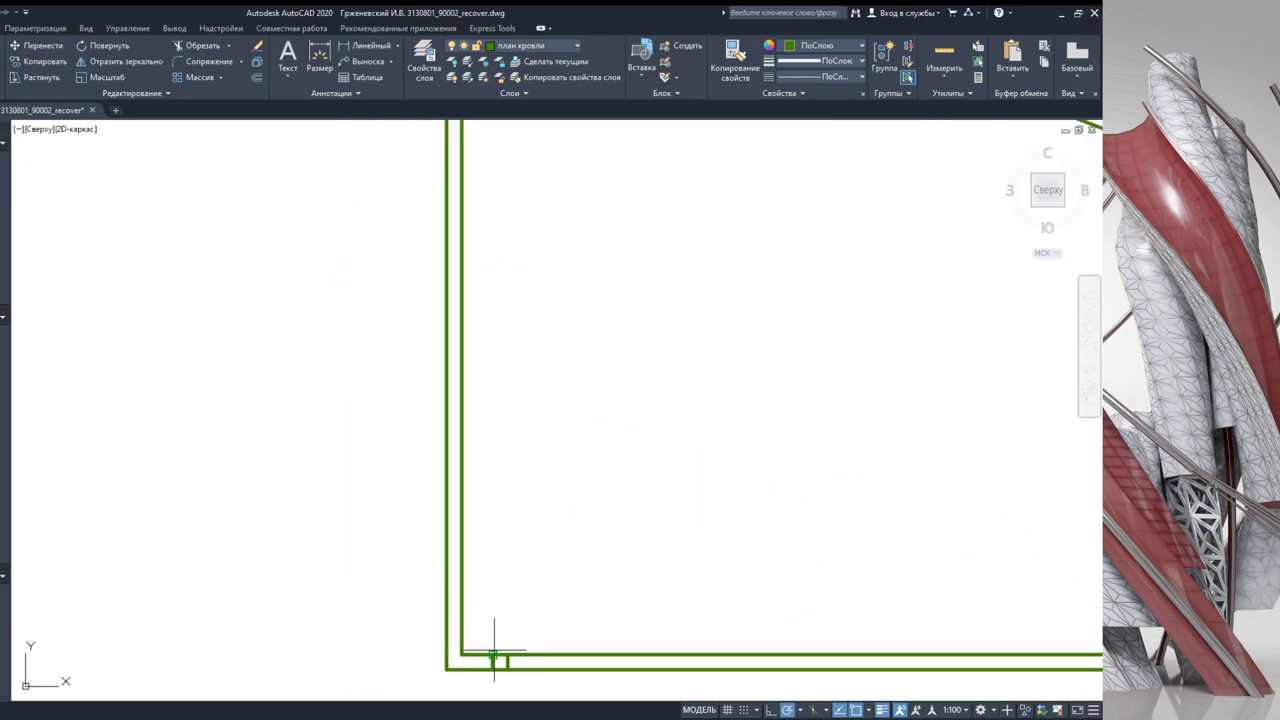
{"action": "scroll", "coordinate": [494, 663], "scroll_direction": "down", "scroll_amount": 7}
{"action": "left_click", "coordinate": [429, 286]}
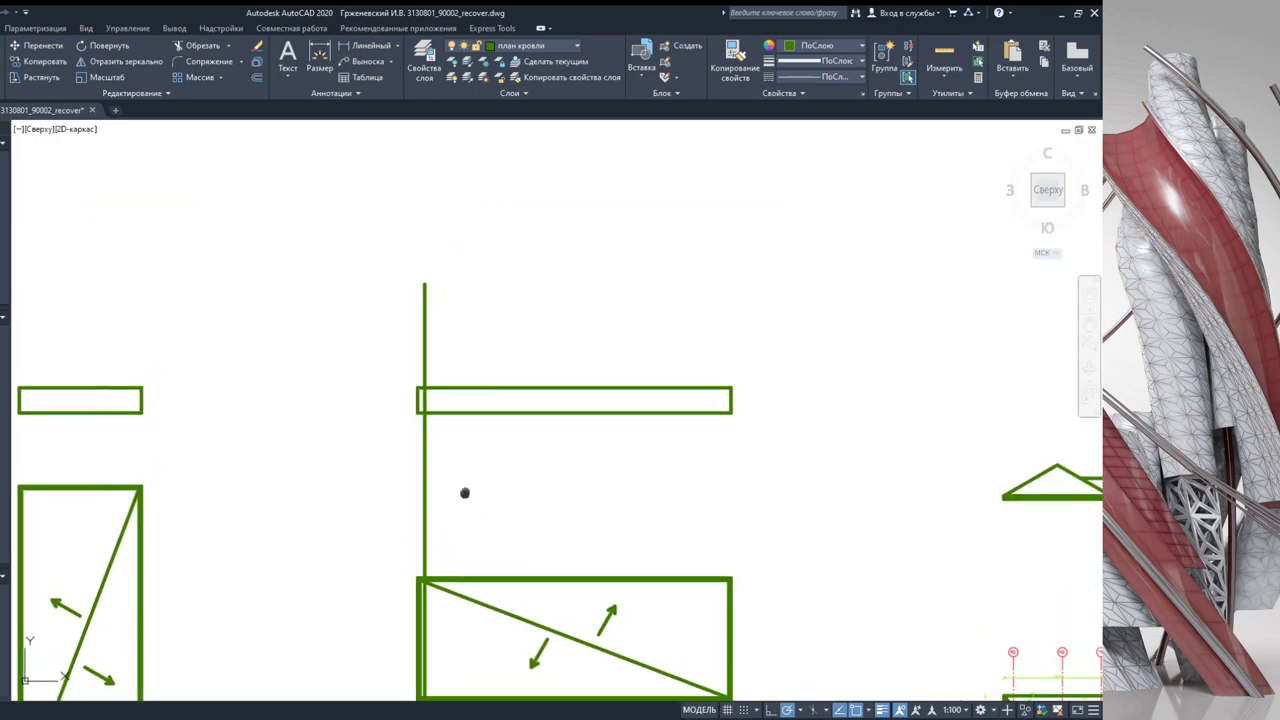
Step: Pan and zoom out to view both roof rectangles
{"action": "scroll", "coordinate": [420, 470], "scroll_direction": "up", "scroll_amount": 4}
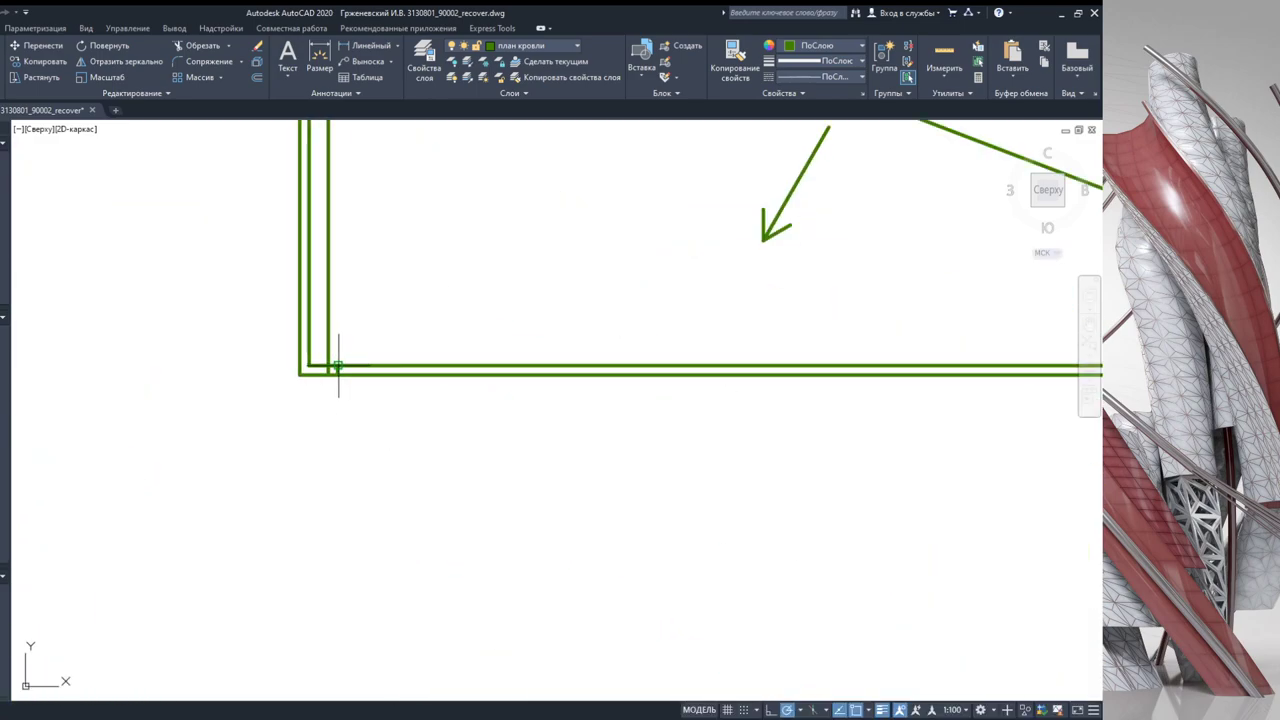
{"action": "scroll", "coordinate": [338, 366], "scroll_direction": "down", "scroll_amount": 3}
{"action": "middle_click_drag", "start_coordinate": [340, 130], "coordinate": [337, 393]}
{"action": "middle_click_drag", "start_coordinate": [337, 156], "coordinate": [330, 290]}
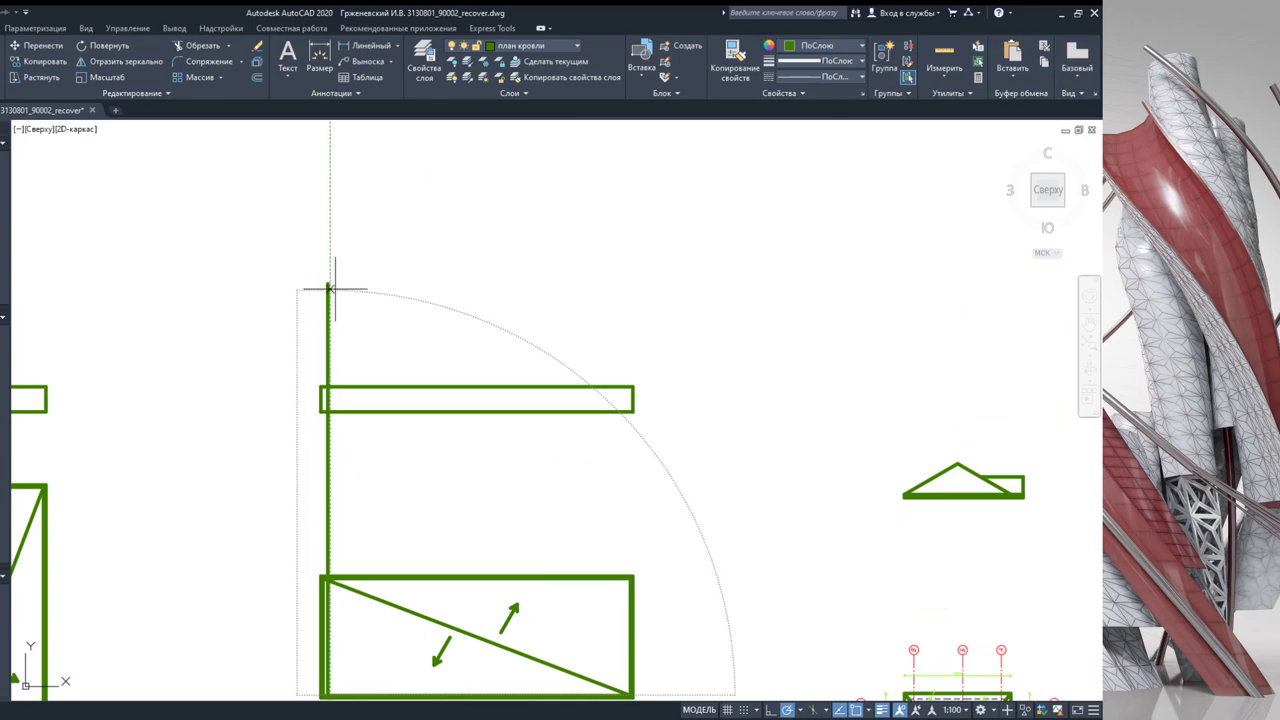
{"action": "scroll", "coordinate": [330, 289], "scroll_direction": "up", "scroll_amount": 3}
{"action": "scroll", "coordinate": [320, 297], "scroll_direction": "up", "scroll_amount": 2}
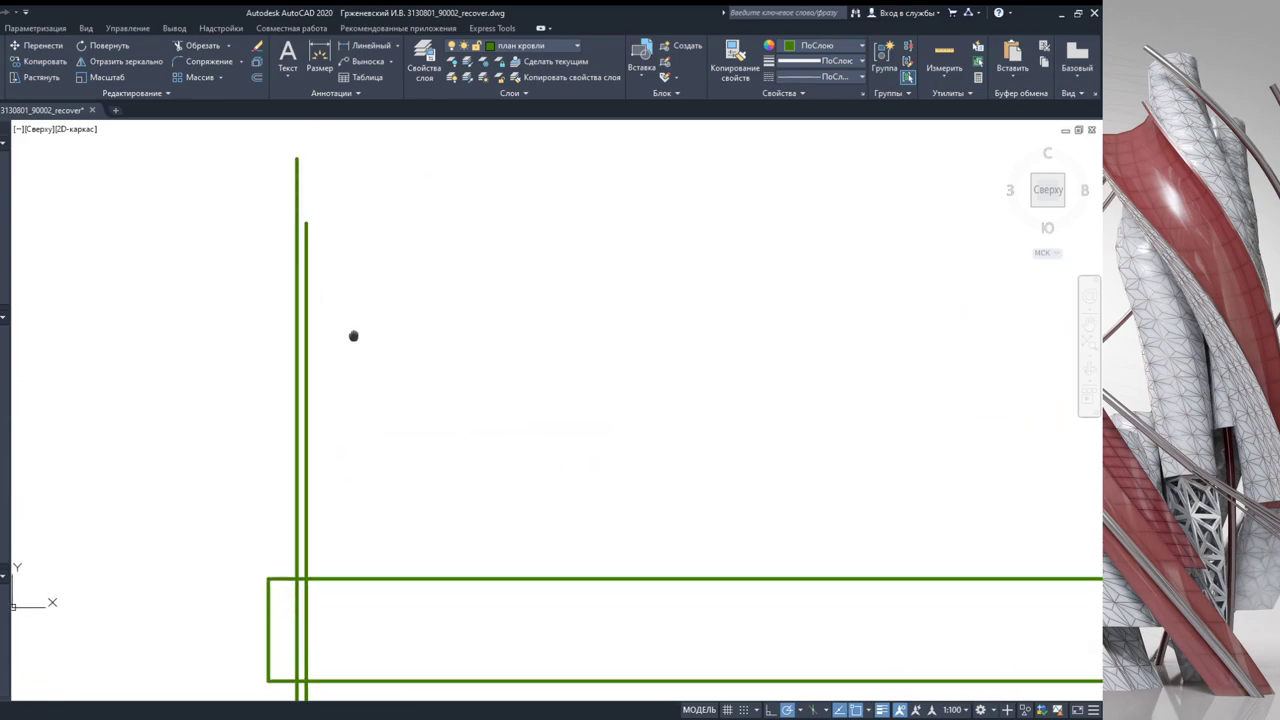
Step: Trim the vertical lines above and below the strip, using the strip as cutting edge
{"action": "middle_click_drag", "start_coordinate": [437, 571], "coordinate": [430, 456]}
{"action": "left_click", "coordinate": [497, 606]}
{"action": "left_click", "coordinate": [226, 236]}
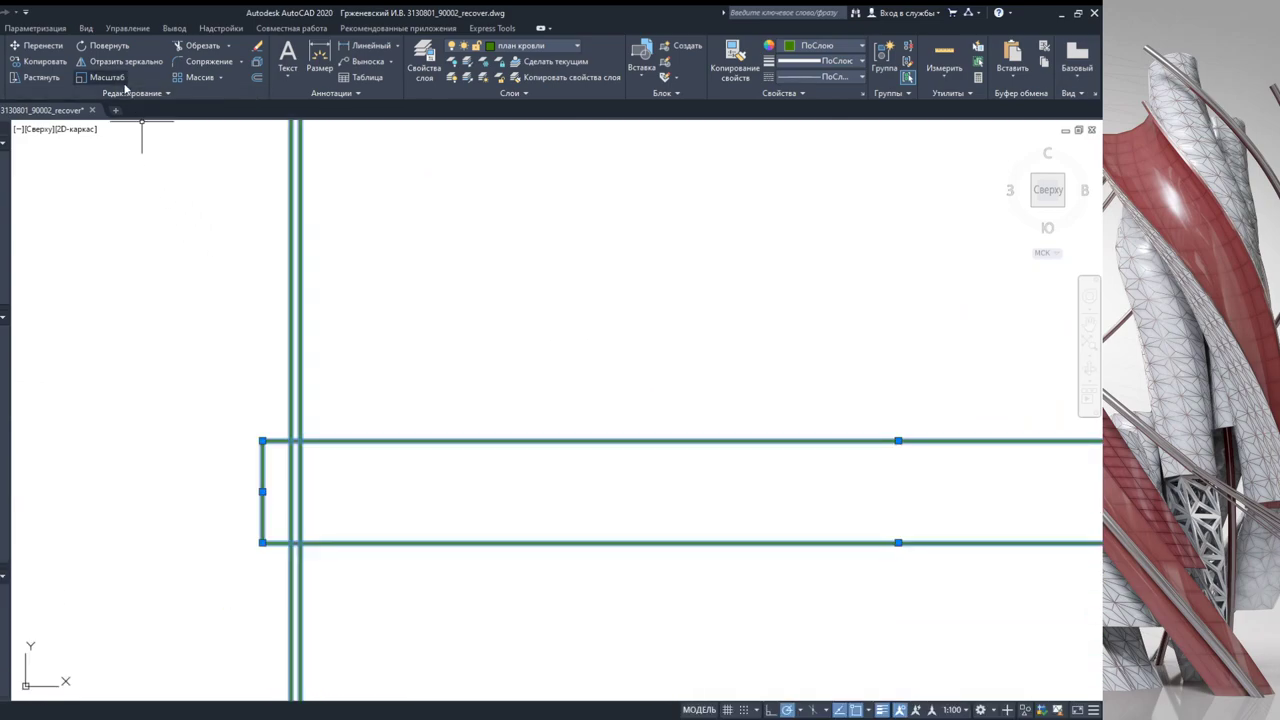
{"action": "left_click", "coordinate": [190, 45]}
{"action": "left_click", "coordinate": [298, 245]}
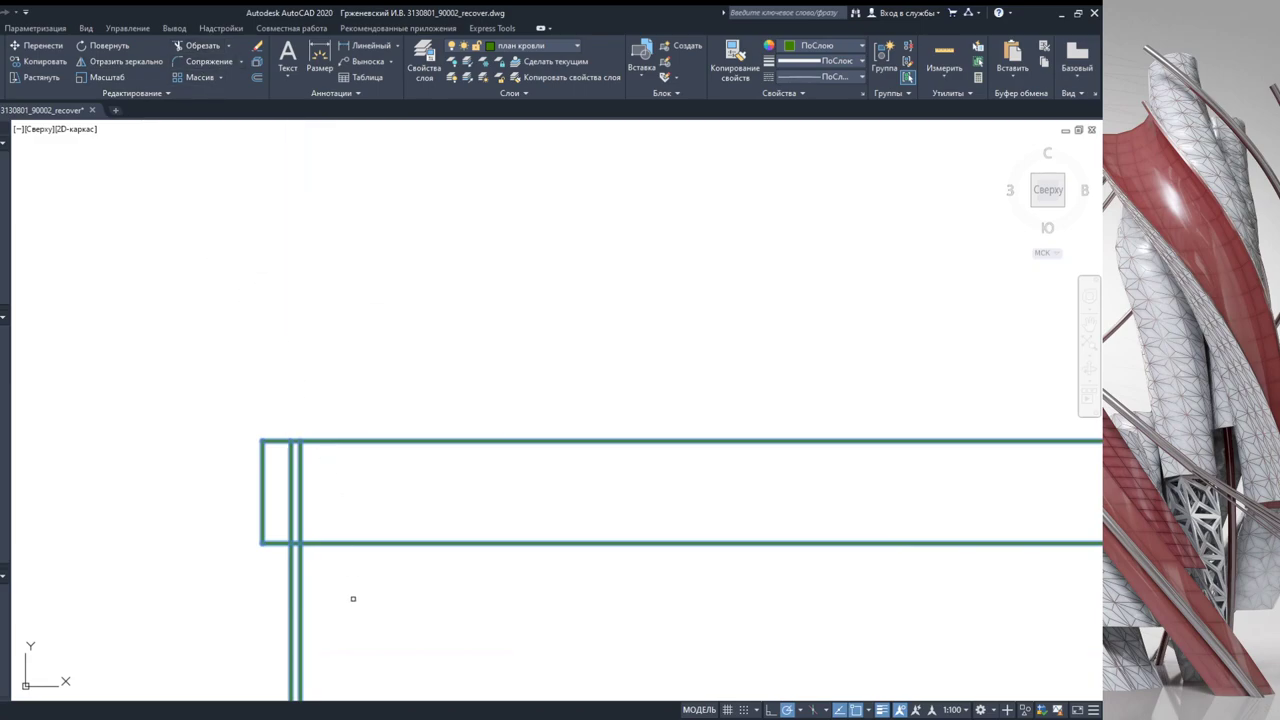
{"action": "left_click_drag", "start_coordinate": [353, 598], "coordinate": [234, 571]}
{"action": "key", "text": "Escape"}
Step: Trim the vertical lines below the short middle segment, leaving a small notch
{"action": "scroll", "coordinate": [286, 509], "scroll_direction": "up", "scroll_amount": 1}
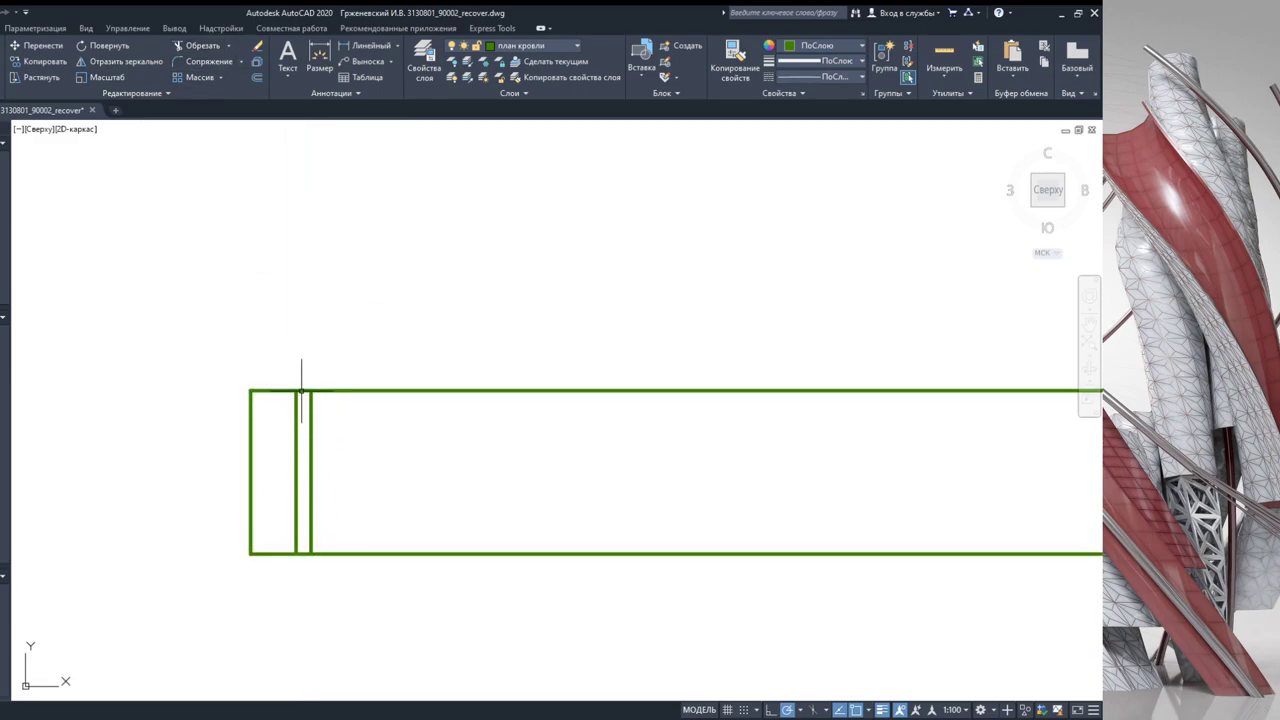
{"action": "scroll", "coordinate": [301, 390], "scroll_direction": "up", "scroll_amount": 3}
{"action": "scroll", "coordinate": [313, 457], "scroll_direction": "down", "scroll_amount": 1}
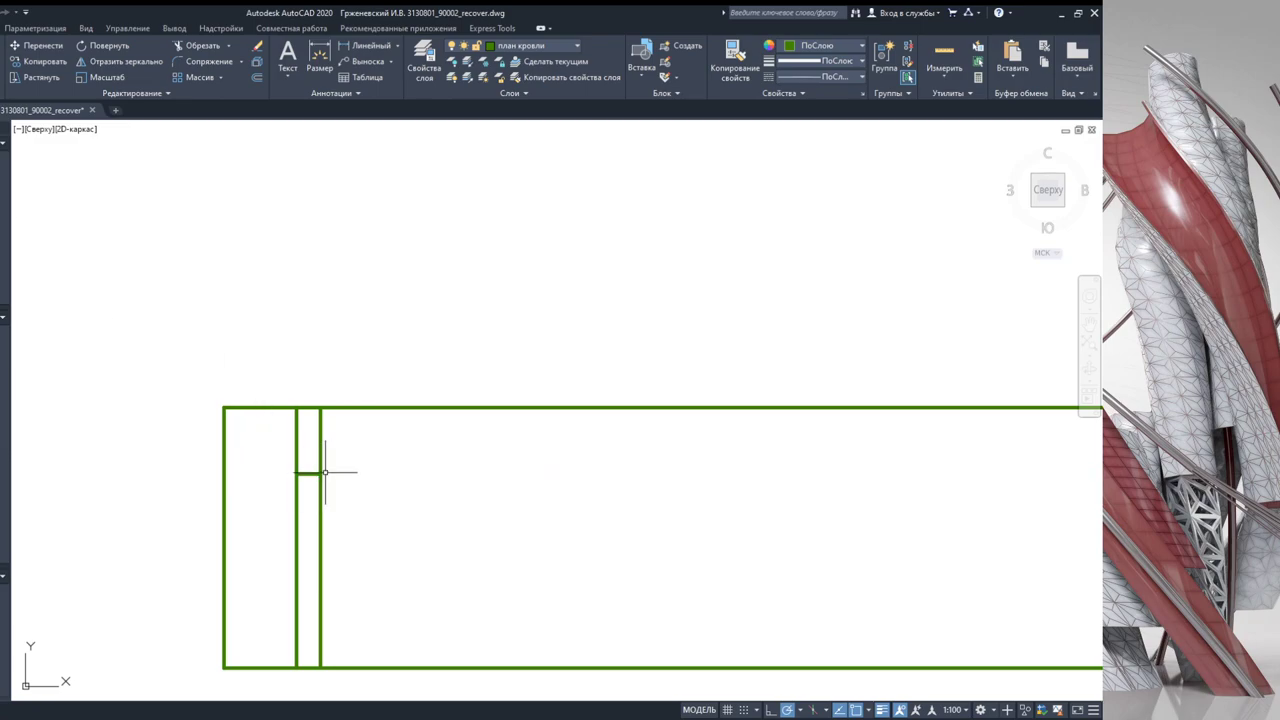
{"action": "scroll", "coordinate": [325, 472], "scroll_direction": "up", "scroll_amount": 3}
{"action": "scroll", "coordinate": [349, 489], "scroll_direction": "down", "scroll_amount": 3}
{"action": "left_click", "coordinate": [409, 594]}
{"action": "left_click", "coordinate": [312, 372]}
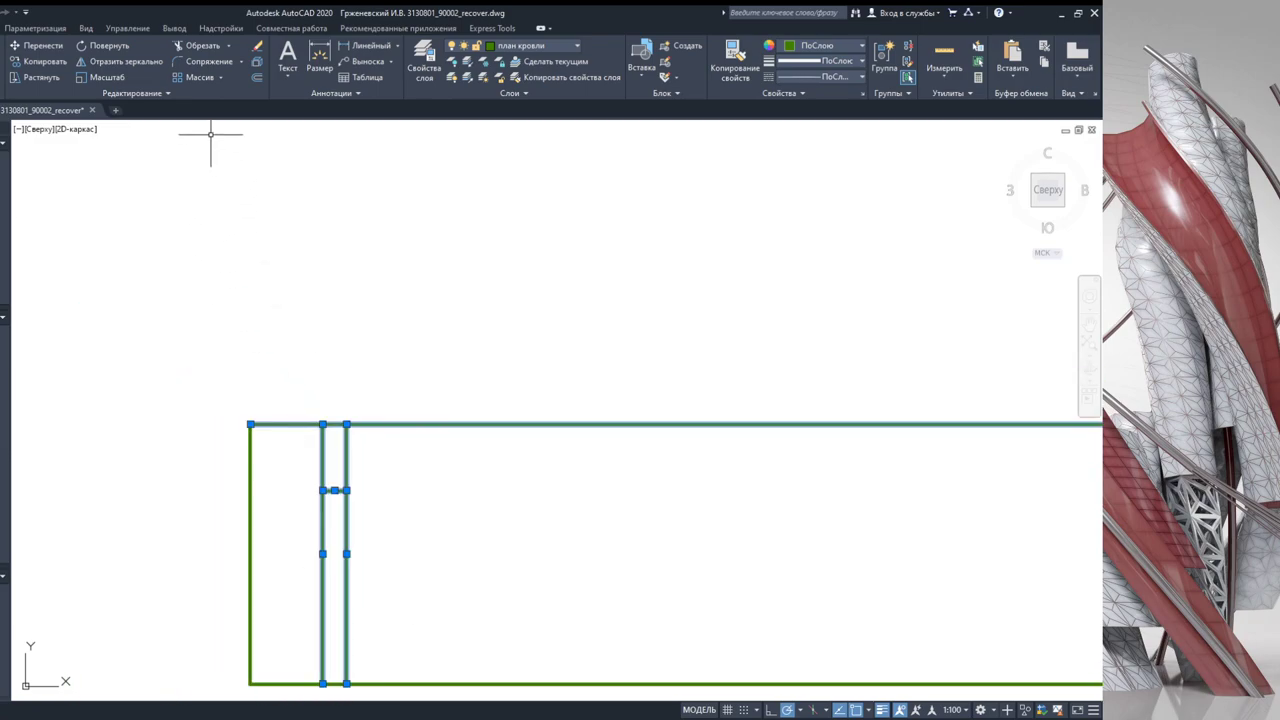
{"action": "left_click", "coordinate": [197, 45]}
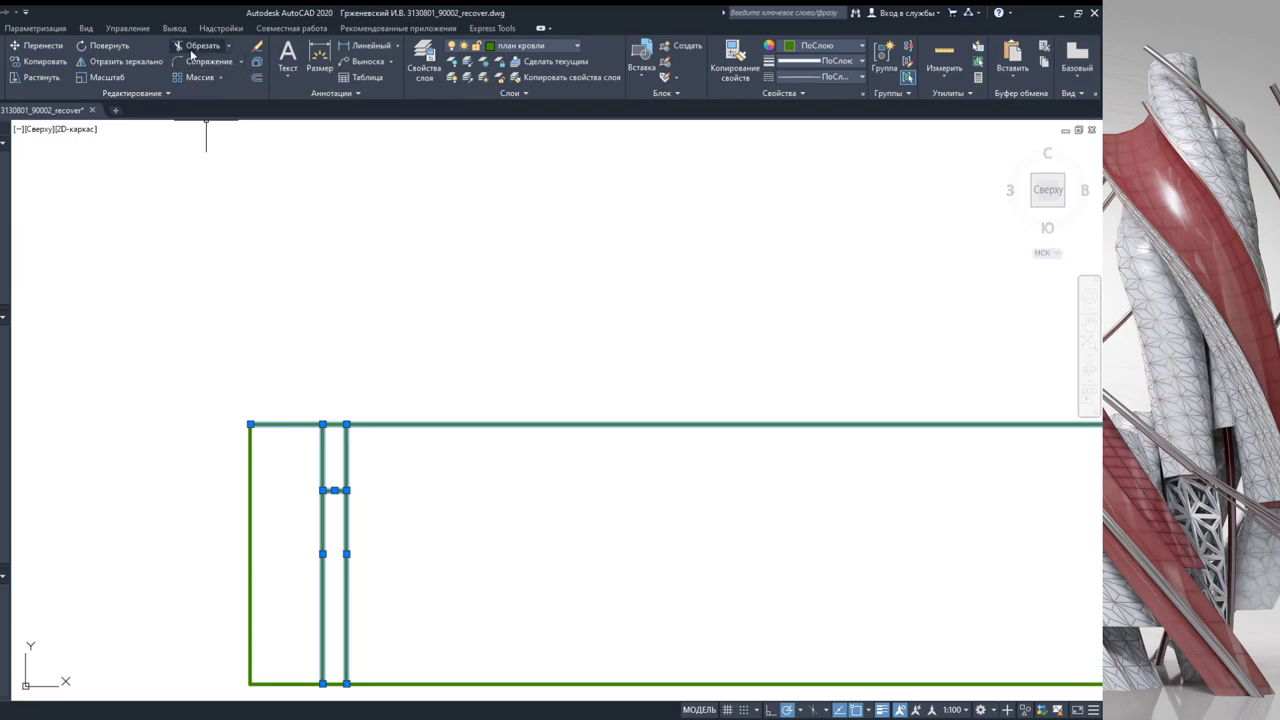
{"action": "left_click_drag", "start_coordinate": [364, 544], "coordinate": [310, 598]}
{"action": "key", "text": "Return"}
{"action": "scroll", "coordinate": [342, 477], "scroll_direction": "up", "scroll_amount": 3}
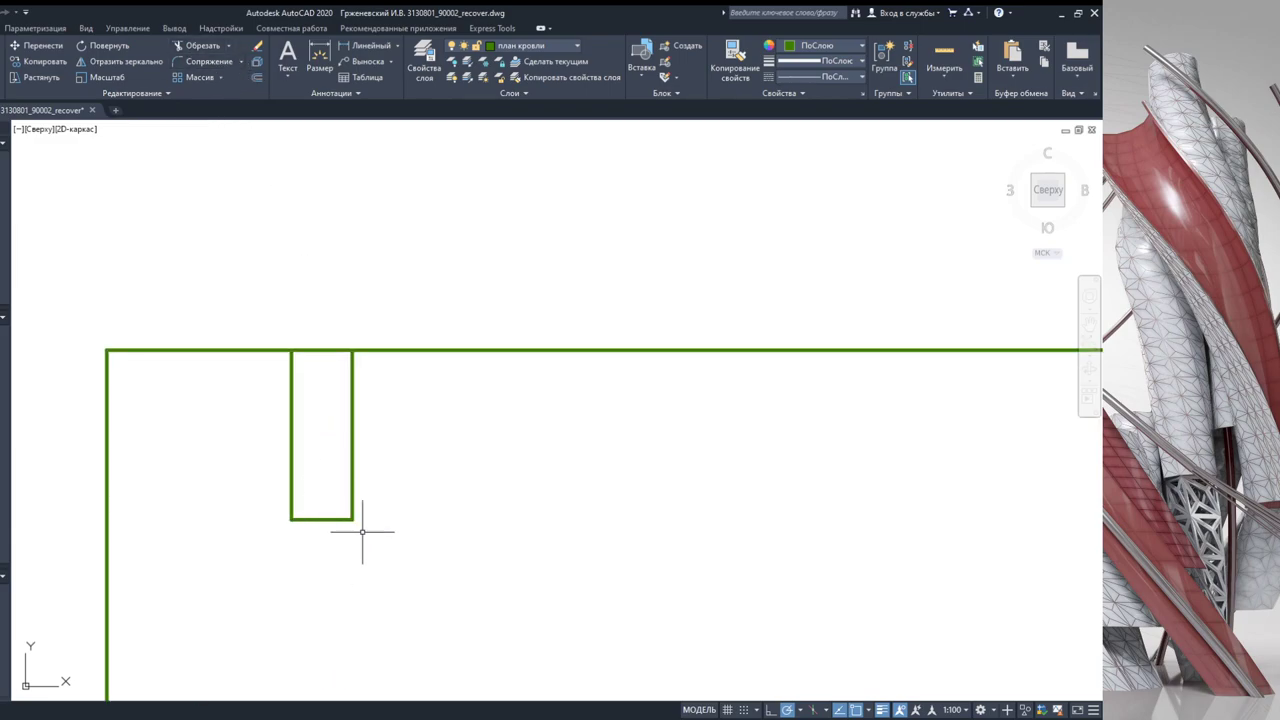
{"action": "left_click", "coordinate": [255, 463]}
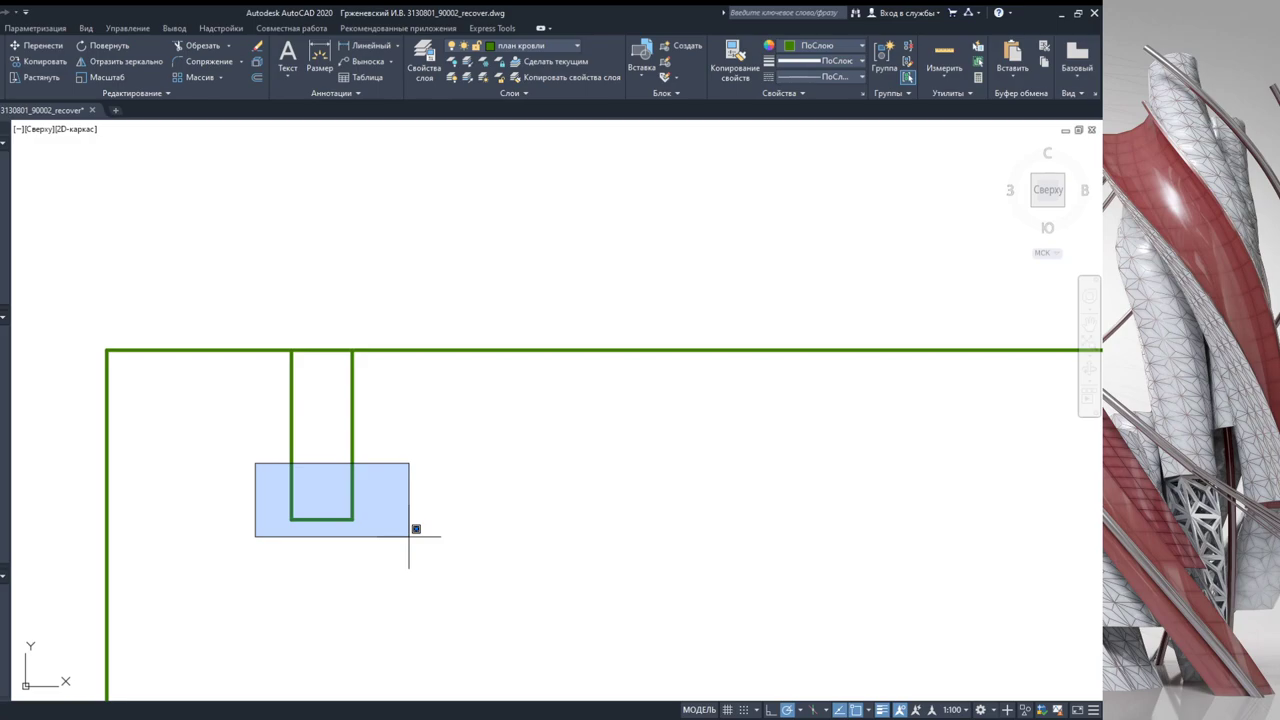
{"action": "left_click", "coordinate": [409, 536]}
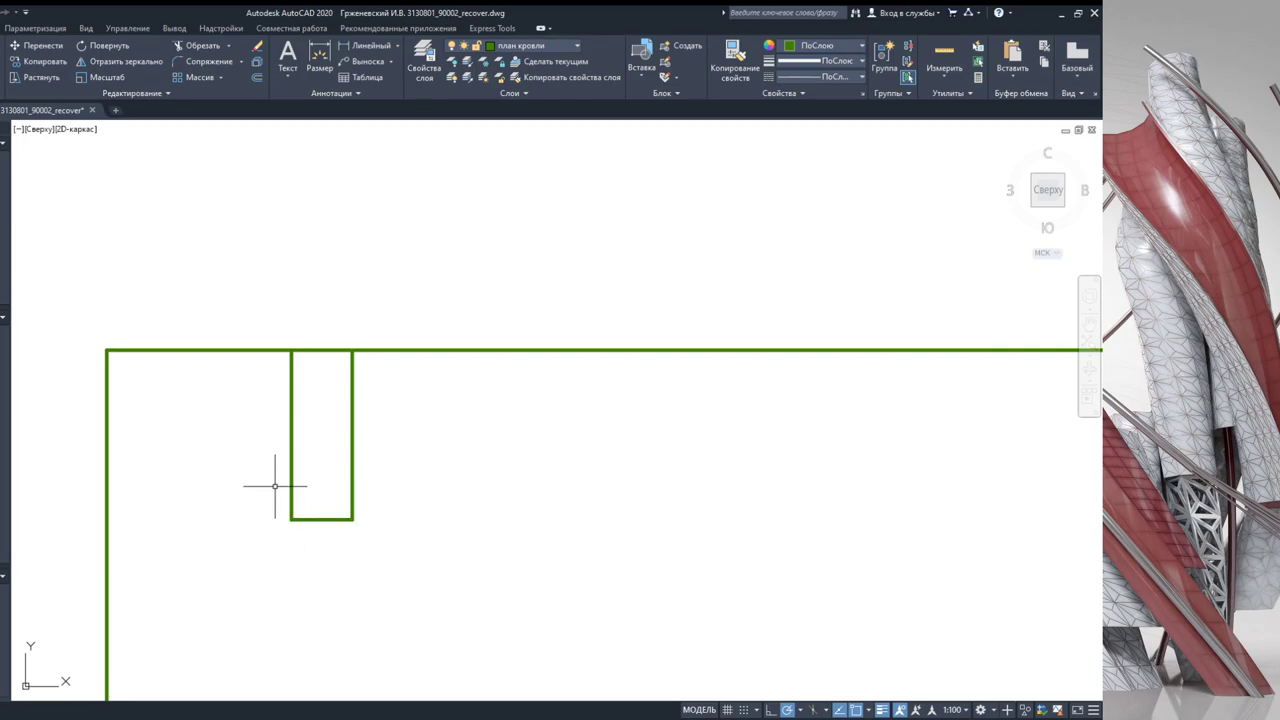
{"action": "scroll", "coordinate": [328, 498], "scroll_direction": "down", "scroll_amount": 2}
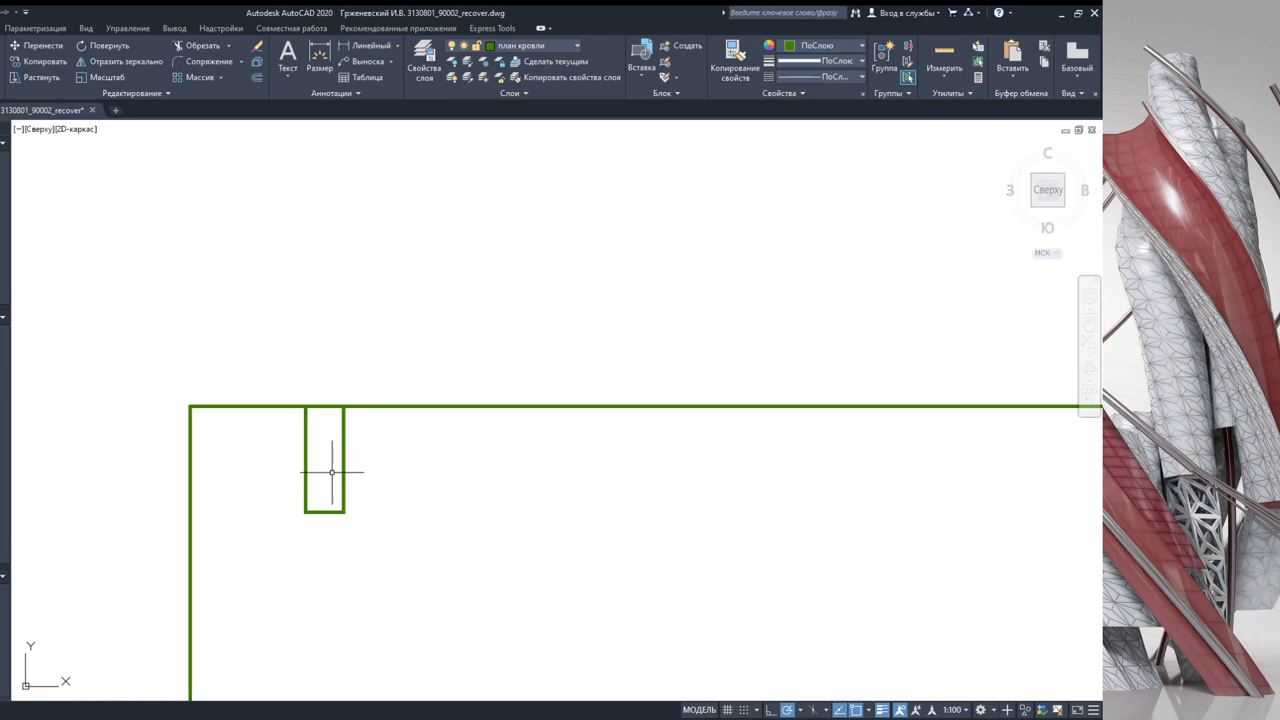
{"action": "scroll", "coordinate": [321, 409], "scroll_direction": "up", "scroll_amount": 2}
{"action": "left_click", "coordinate": [271, 369]}
{"action": "left_click", "coordinate": [405, 446]}
{"action": "scroll", "coordinate": [392, 447], "scroll_direction": "down", "scroll_amount": 5}
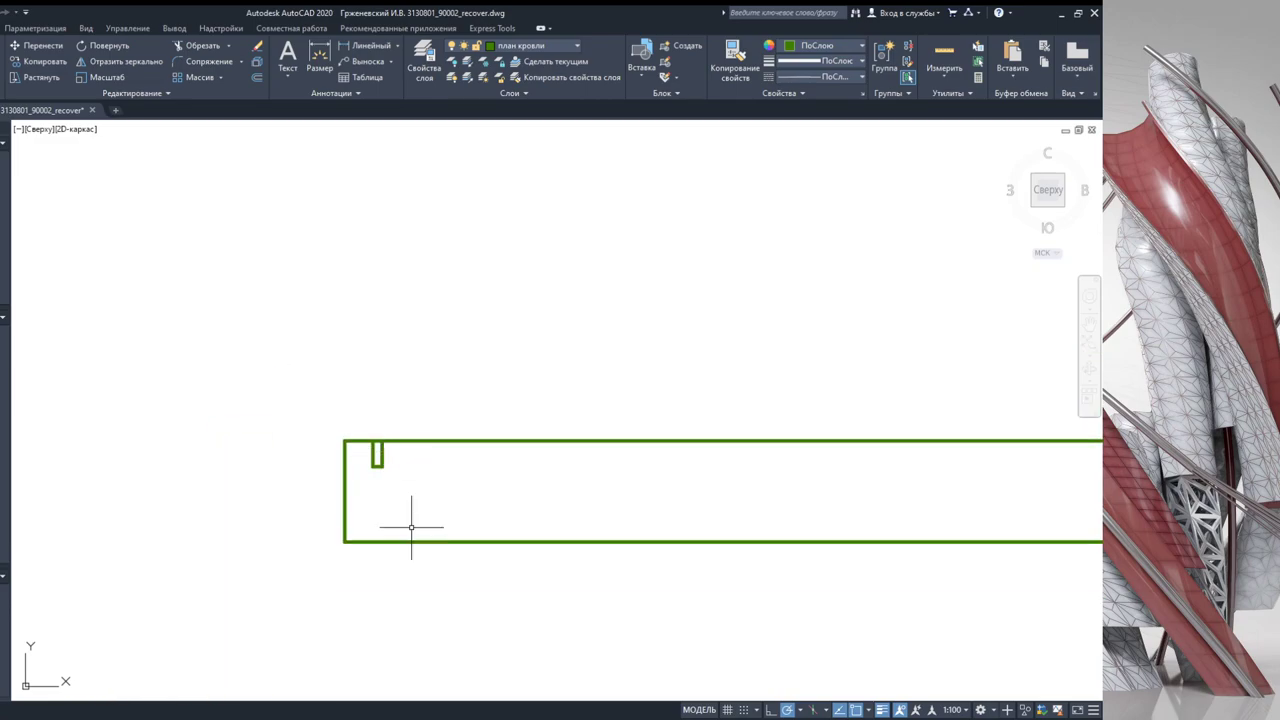
{"action": "scroll", "coordinate": [414, 529], "scroll_direction": "up", "scroll_amount": 2}
{"action": "scroll", "coordinate": [397, 434], "scroll_direction": "up", "scroll_amount": 2}
{"action": "scroll", "coordinate": [414, 466], "scroll_direction": "down", "scroll_amount": 4}
{"action": "scroll", "coordinate": [403, 493], "scroll_direction": "up", "scroll_amount": 4}
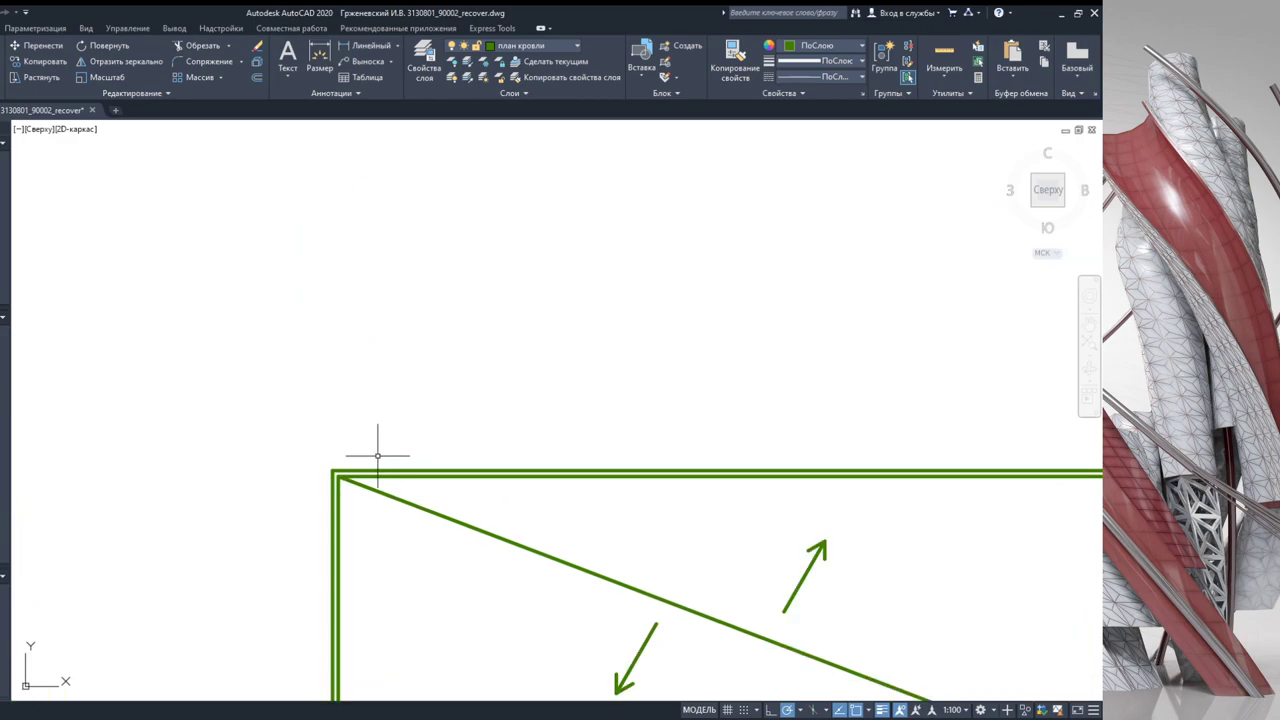
{"action": "scroll", "coordinate": [374, 470], "scroll_direction": "down", "scroll_amount": 2}
{"action": "middle_click_drag", "start_coordinate": [371, 463], "coordinate": [335, 554]}
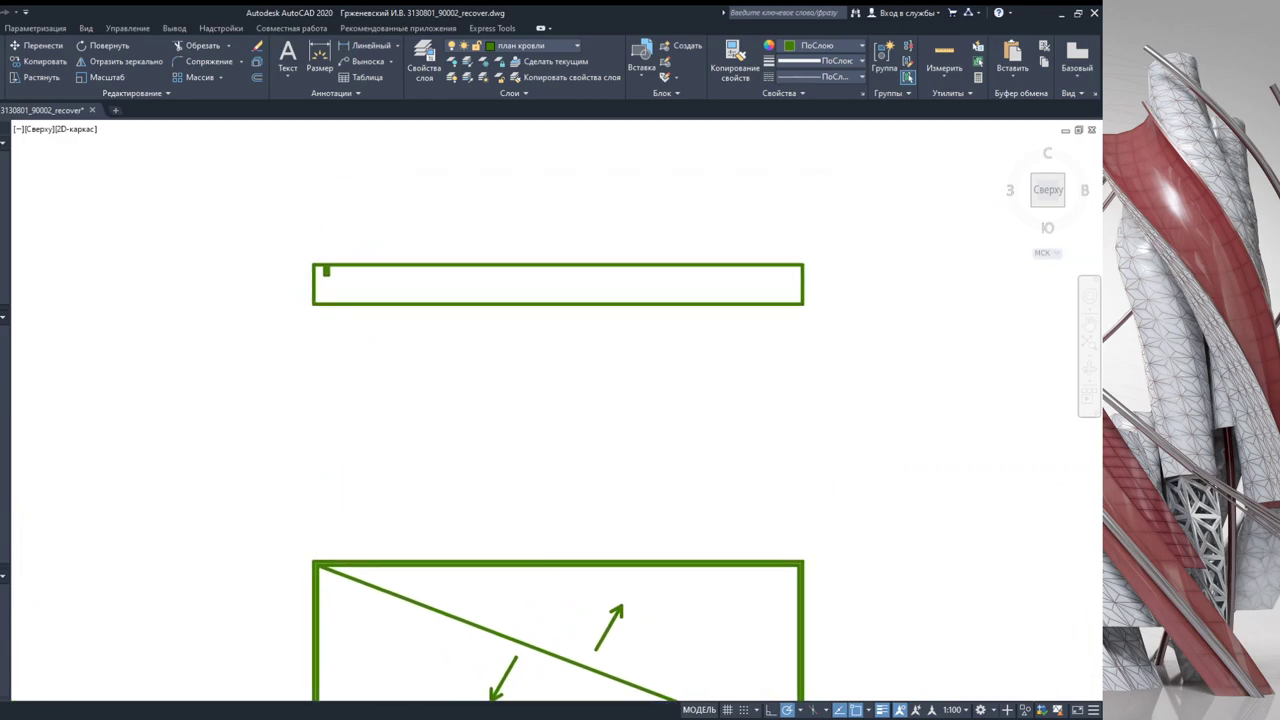
{"action": "scroll", "coordinate": [448, 405], "scroll_direction": "up", "scroll_amount": 2}
{"action": "middle_click_drag", "start_coordinate": [420, 381], "coordinate": [412, 432]}
{"action": "scroll", "coordinate": [405, 431], "scroll_direction": "down", "scroll_amount": 2}
{"action": "middle_click_drag", "start_coordinate": [597, 537], "coordinate": [517, 357]}
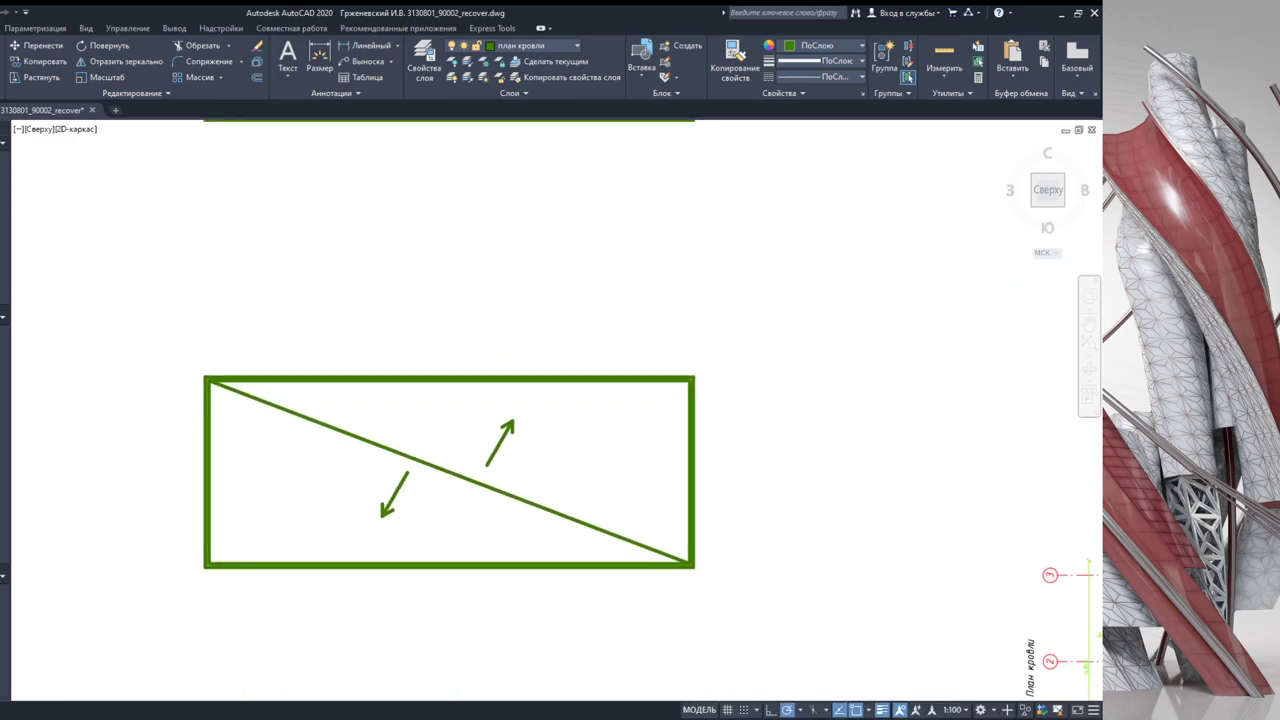
{"action": "scroll", "coordinate": [217, 571], "scroll_direction": "up", "scroll_amount": 3}
{"action": "scroll", "coordinate": [217, 571], "scroll_direction": "up", "scroll_amount": 2}
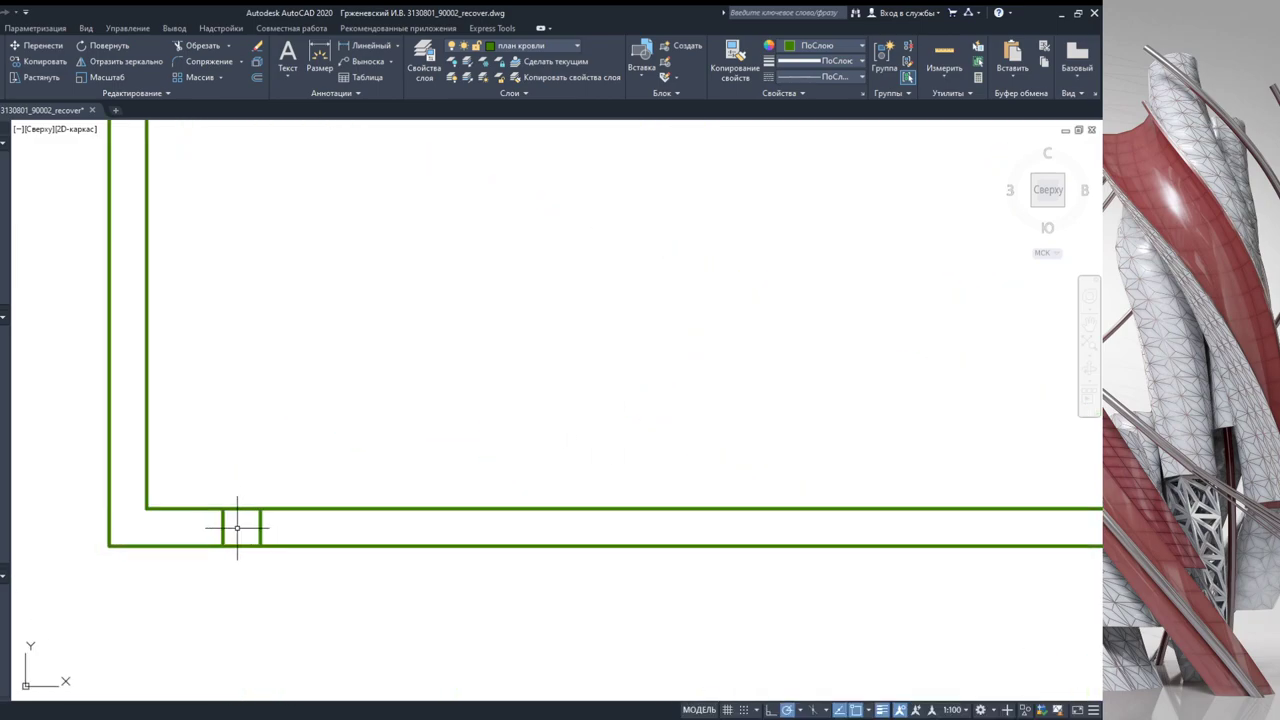
{"action": "scroll", "coordinate": [239, 520], "scroll_direction": "up", "scroll_amount": 2}
{"action": "scroll", "coordinate": [239, 516], "scroll_direction": "down", "scroll_amount": 5}
{"action": "scroll", "coordinate": [421, 450], "scroll_direction": "down", "scroll_amount": 3}
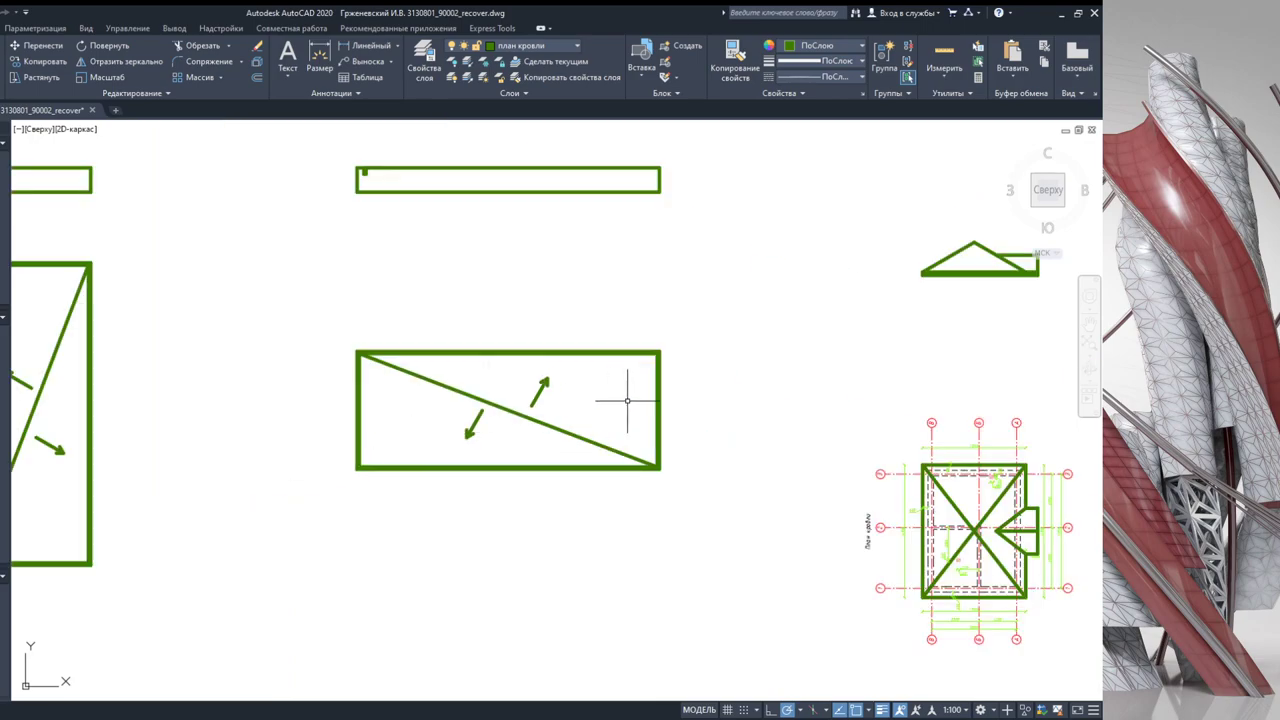
{"action": "middle_click_drag", "start_coordinate": [548, 368], "coordinate": [509, 508]}
{"action": "scroll", "coordinate": [357, 343], "scroll_direction": "up", "scroll_amount": 3}
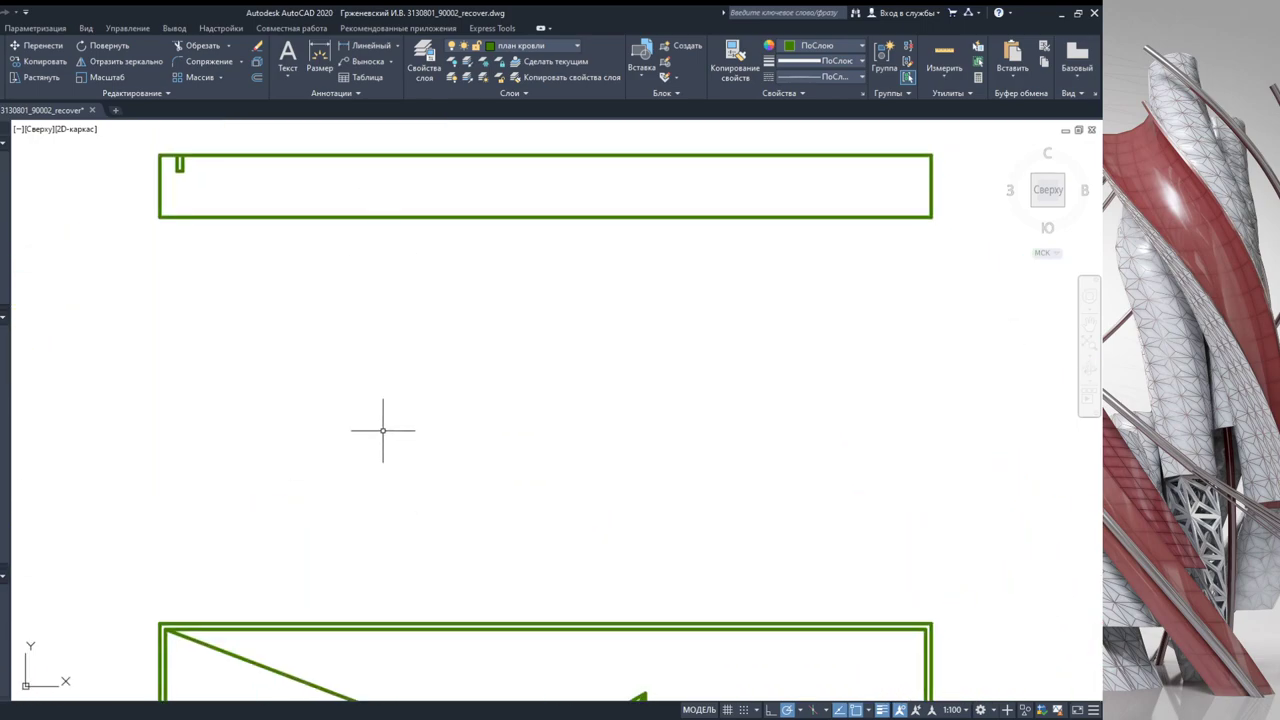
{"action": "scroll", "coordinate": [314, 494], "scroll_direction": "down", "scroll_amount": 2}
{"action": "left_click", "coordinate": [322, 606]}
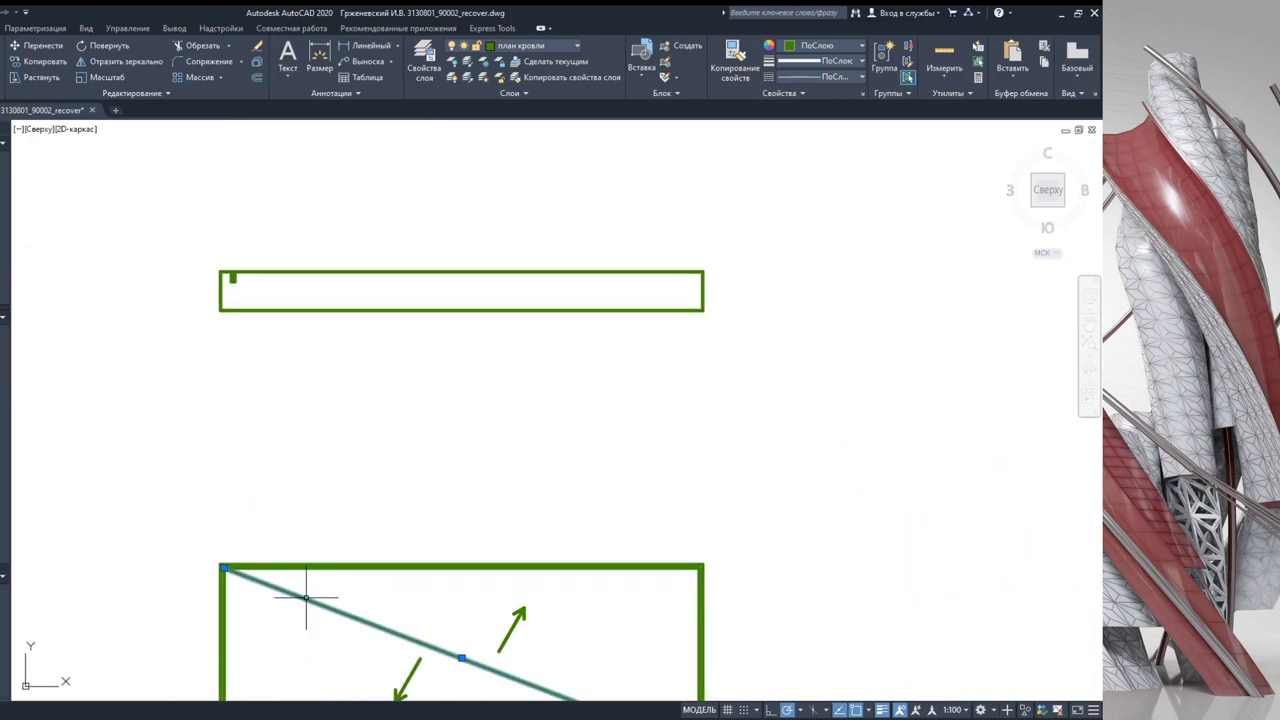
{"action": "mouse_move", "coordinate": [361, 293]}
{"action": "middle_mouse_down"}
{"action": "mouse_move", "coordinate": [346, 374]}
{"action": "mouse_move", "coordinate": [333, 207]}
{"action": "middle_mouse_up"}
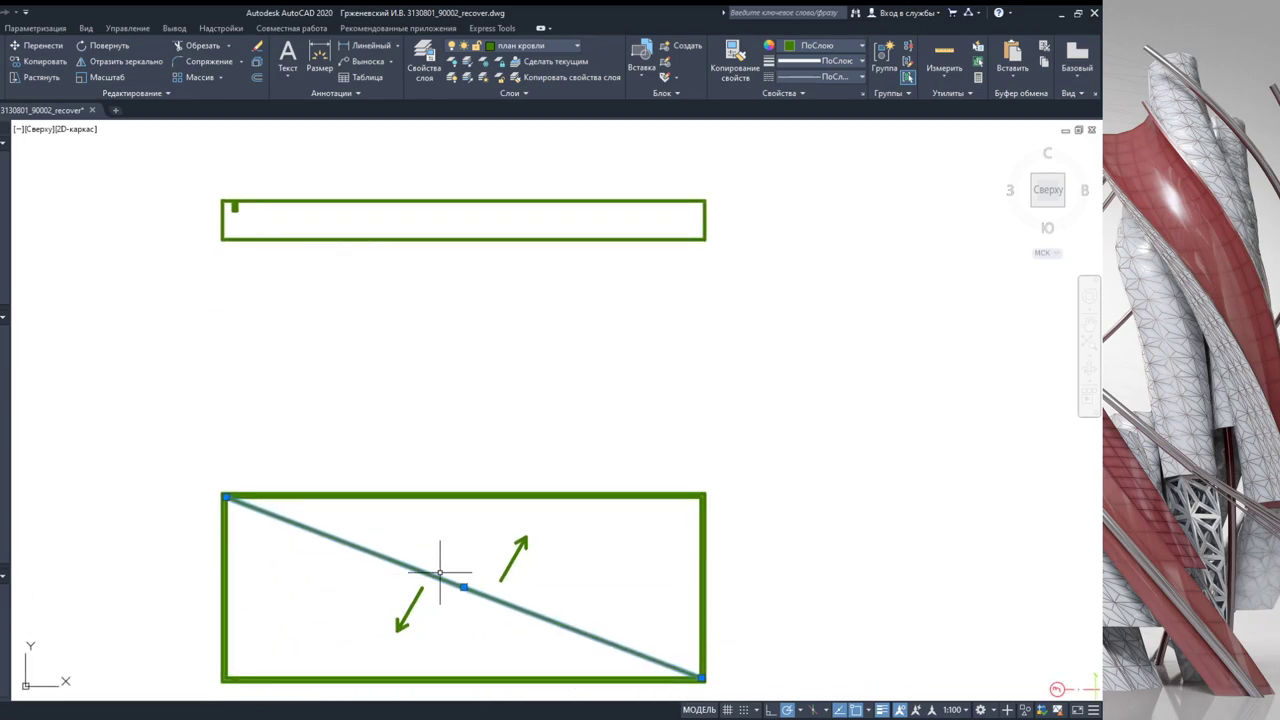
{"action": "middle_click_drag", "start_coordinate": [281, 621], "coordinate": [272, 551]}
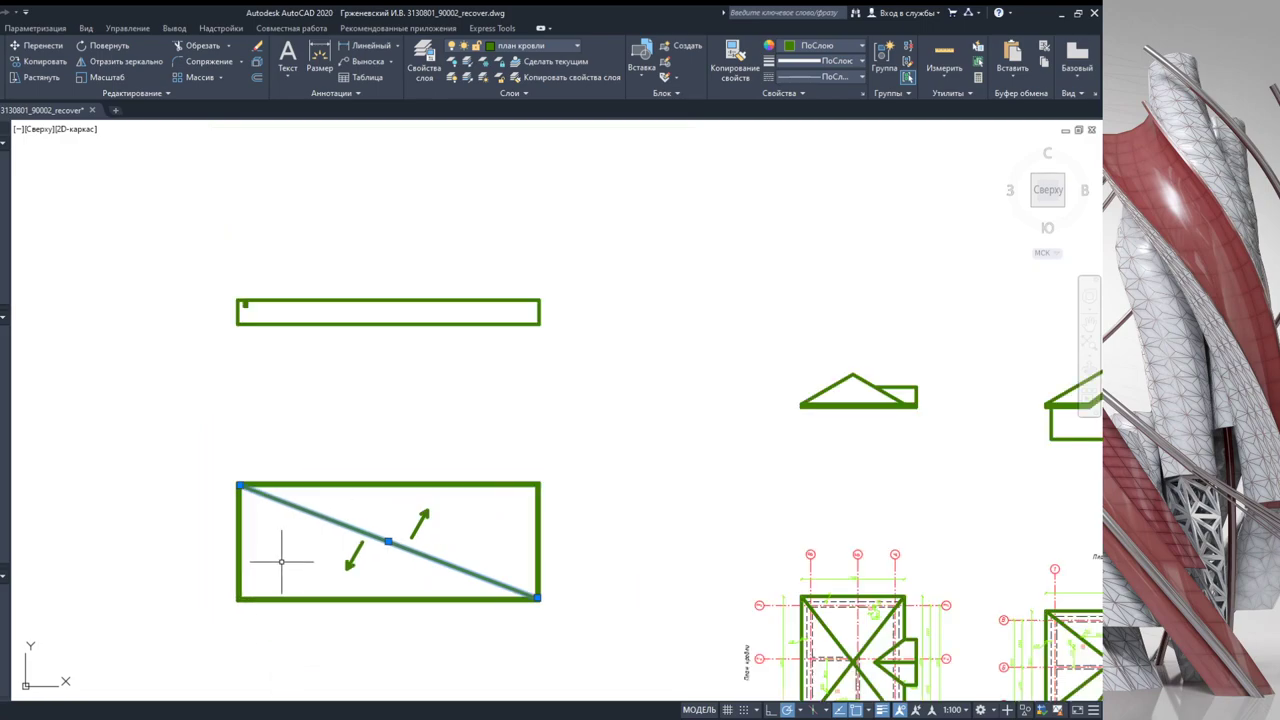
{"action": "scroll", "coordinate": [268, 598], "scroll_direction": "down", "scroll_amount": 2}
{"action": "middle_click_drag", "start_coordinate": [255, 568], "coordinate": [257, 678]}
{"action": "key", "text": "Escape"}
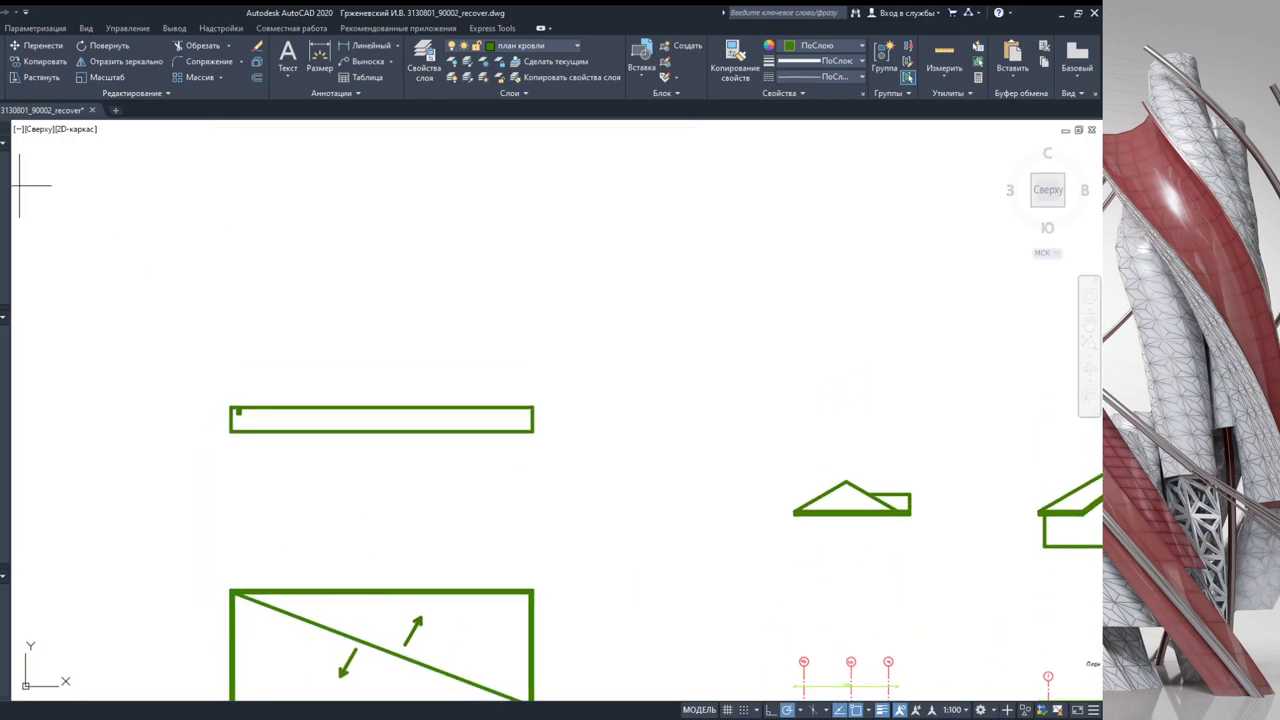
{"action": "scroll", "coordinate": [162, 339], "scroll_direction": "up", "scroll_amount": 5}
Step: Fix the strip's straight top edge from its top-left corner to the right corner
{"action": "left_click", "coordinate": [478, 650]}
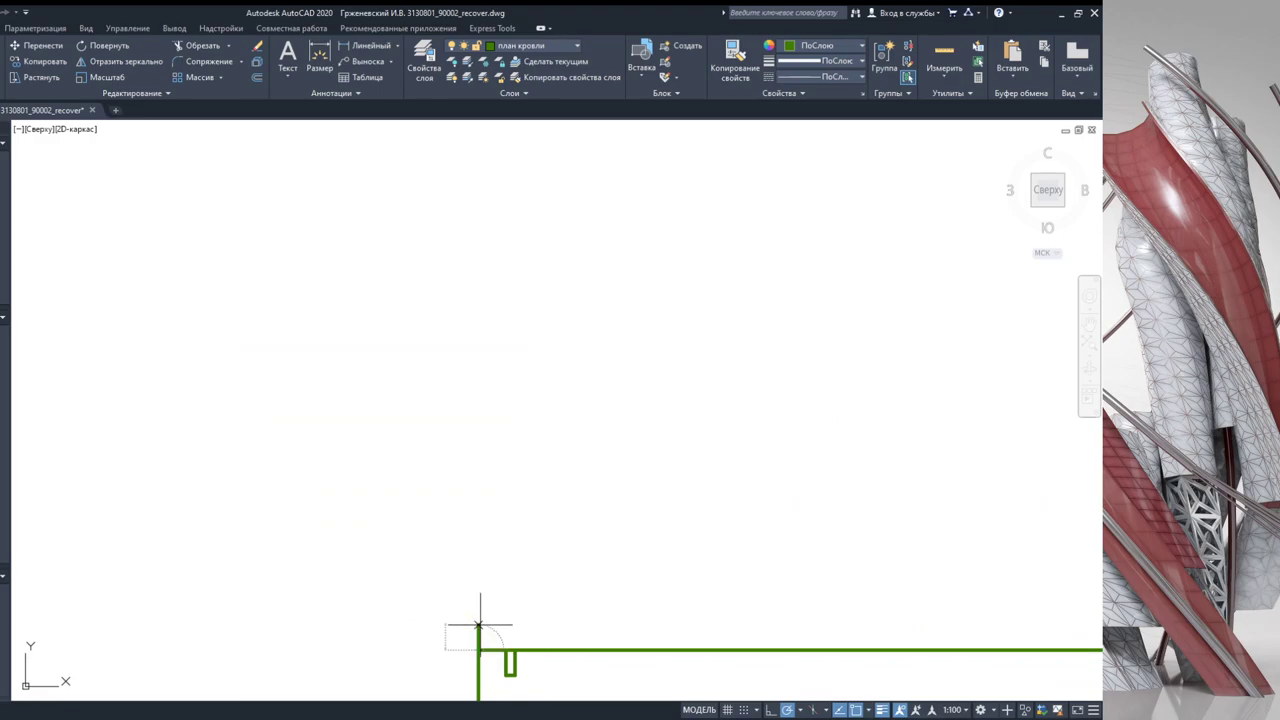
{"action": "scroll", "coordinate": [600, 550], "scroll_direction": "down", "scroll_amount": 3}
{"action": "scroll", "coordinate": [690, 508], "scroll_direction": "up", "scroll_amount": 2}
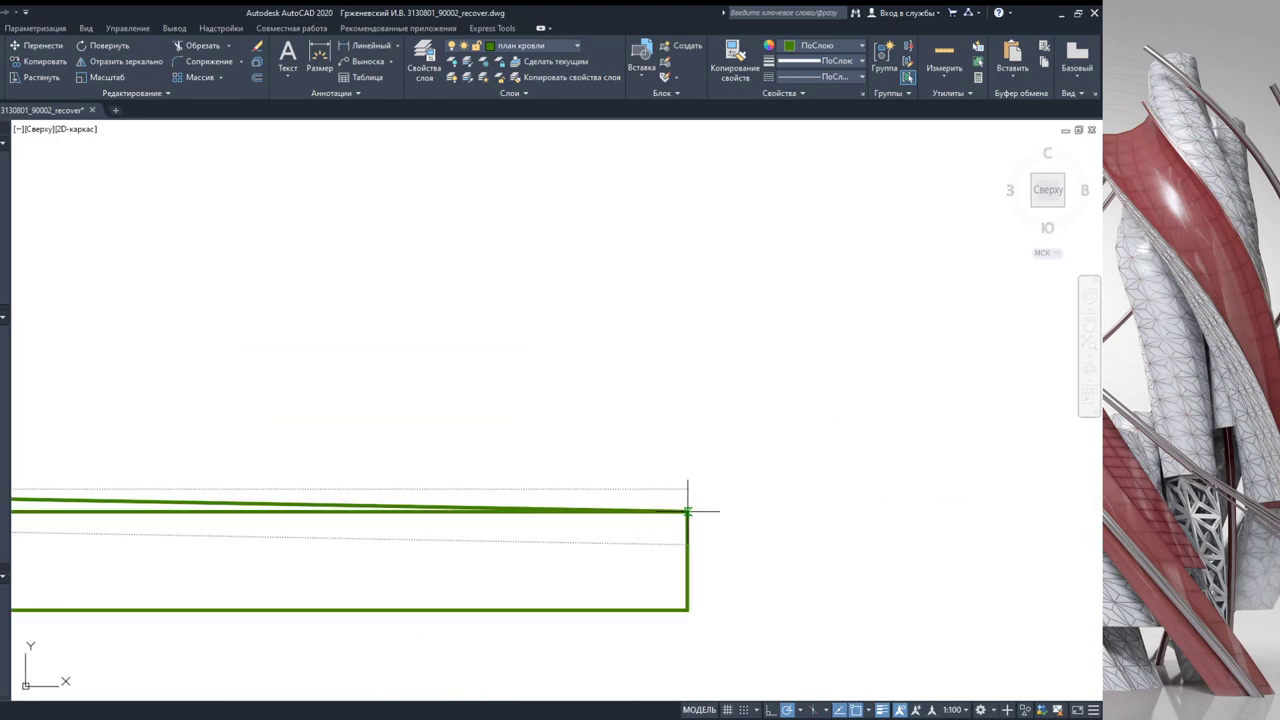
{"action": "left_click", "coordinate": [687, 489]}
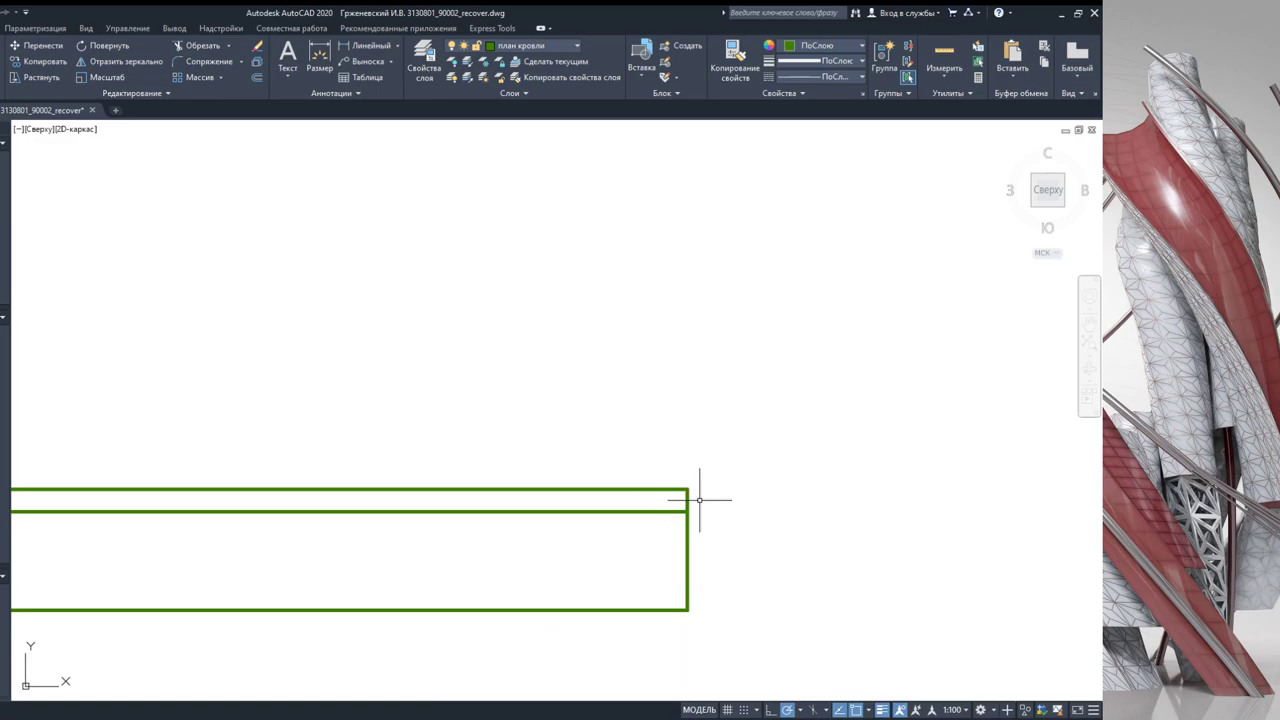
{"action": "left_click_drag", "start_coordinate": [622, 488], "coordinate": [558, 470]}
{"action": "scroll", "coordinate": [552, 498], "scroll_direction": "down", "scroll_amount": 3}
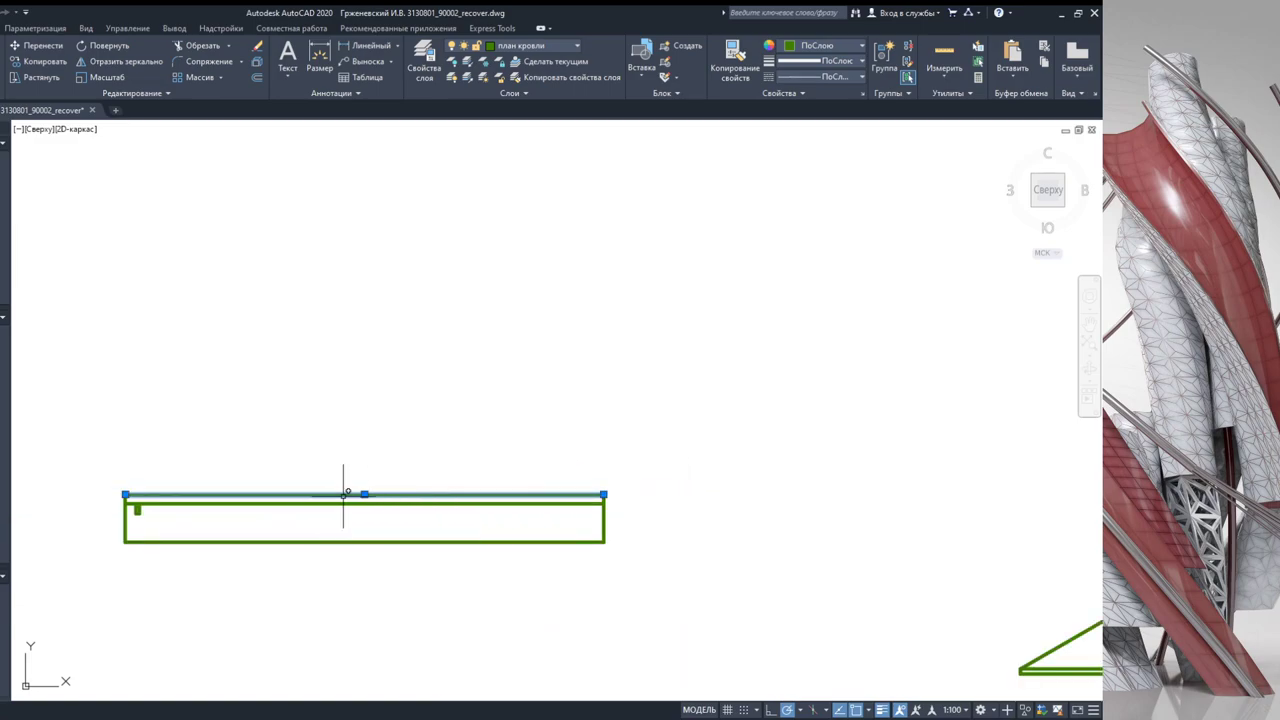
{"action": "middle_click_drag", "start_coordinate": [344, 494], "coordinate": [340, 220]}
{"action": "middle_click_drag", "start_coordinate": [463, 666], "coordinate": [463, 500]}
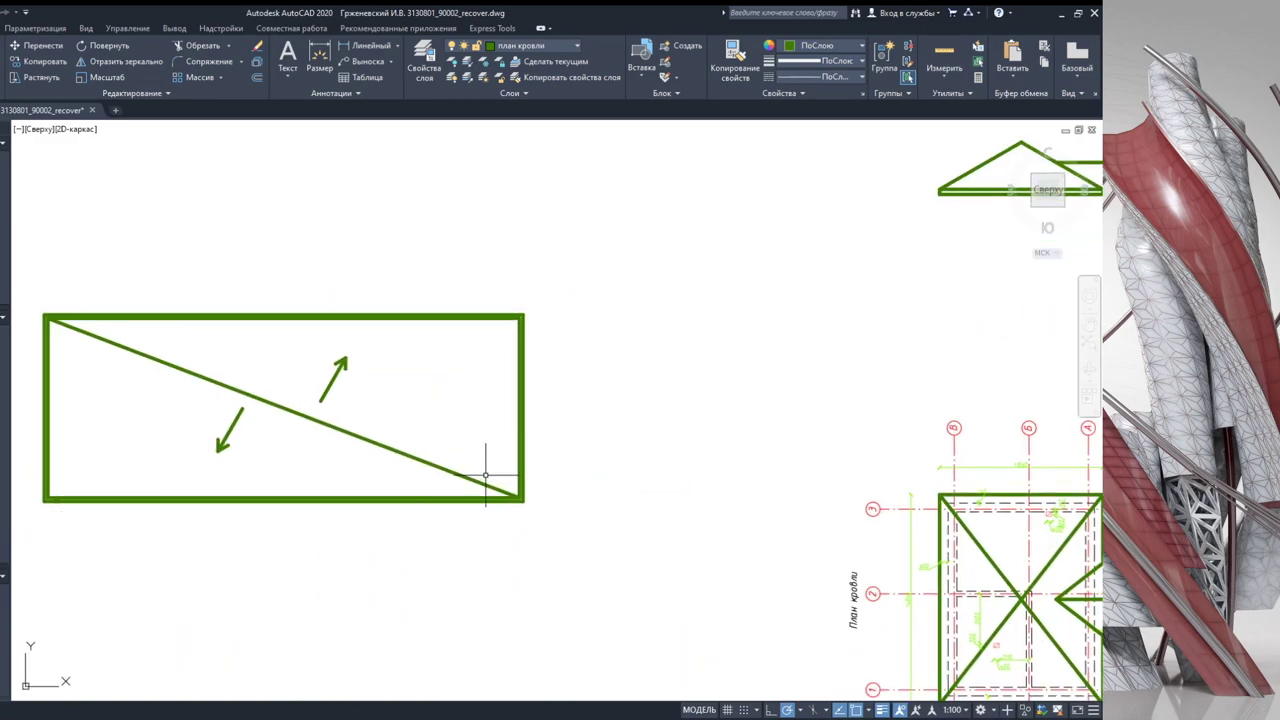
{"action": "middle_click_drag", "start_coordinate": [497, 180], "coordinate": [497, 380]}
{"action": "scroll", "coordinate": [517, 391], "scroll_direction": "up", "scroll_amount": 2}
{"action": "scroll", "coordinate": [363, 409], "scroll_direction": "up", "scroll_amount": 2}
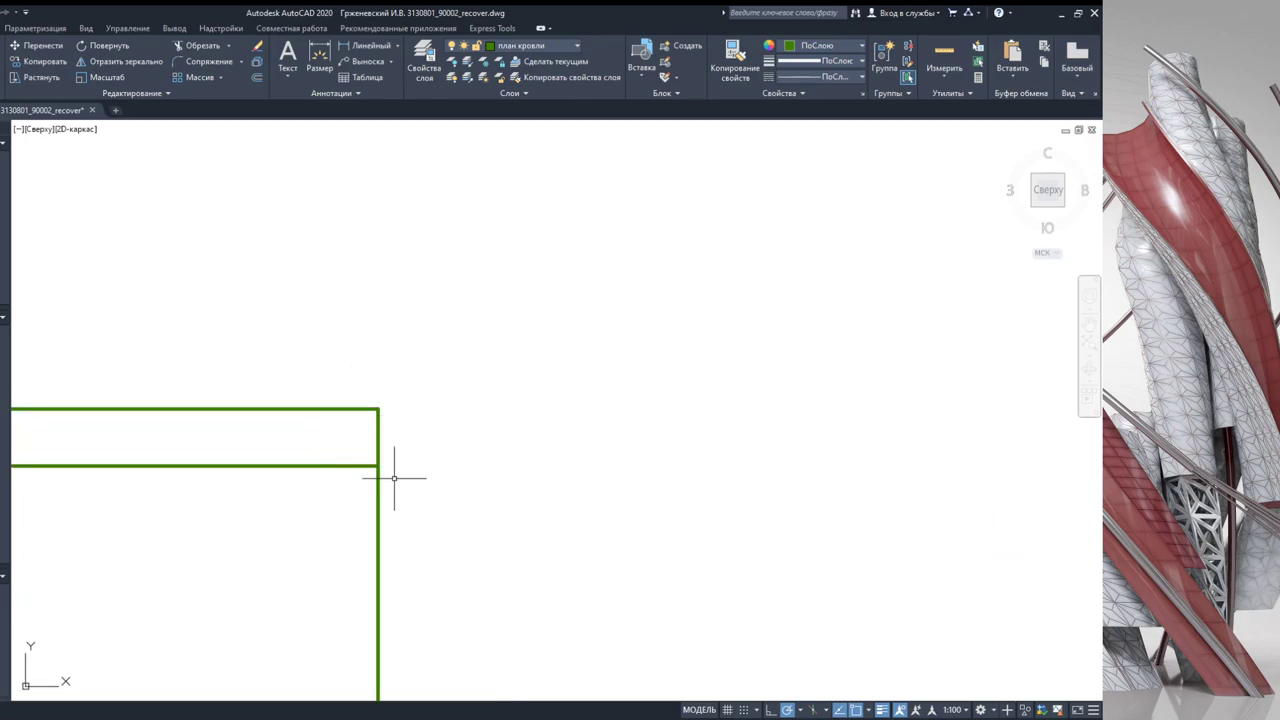
{"action": "middle_click_drag", "start_coordinate": [377, 432], "coordinate": [409, 391]}
{"action": "scroll", "coordinate": [405, 380], "scroll_direction": "down", "scroll_amount": 2}
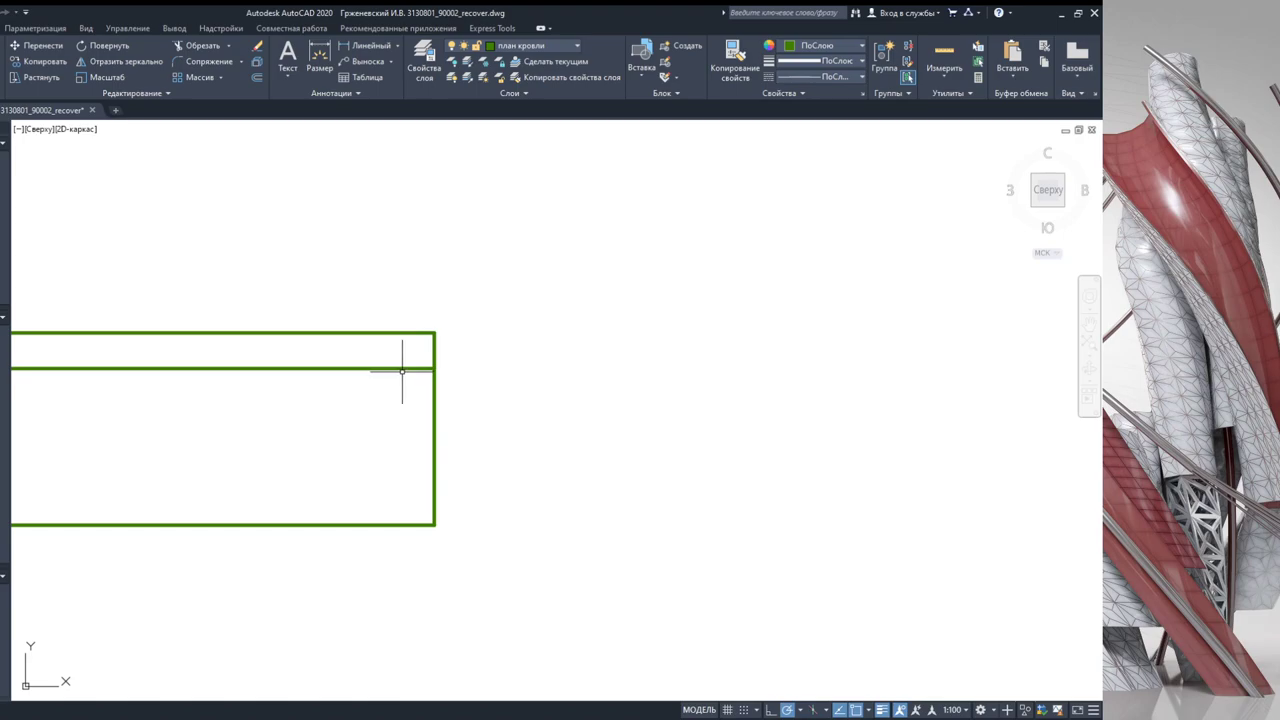
{"action": "scroll", "coordinate": [420, 336], "scroll_direction": "up", "scroll_amount": 2}
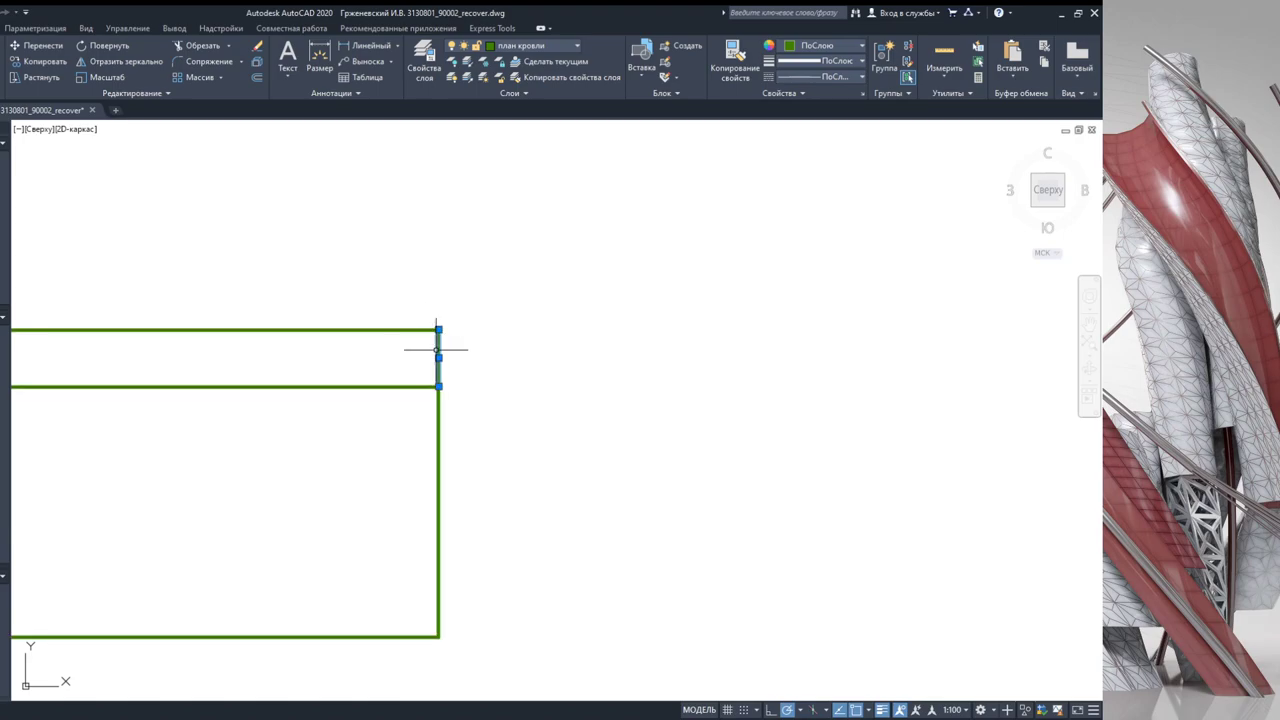
Step: Grip-stretch the strip's right edge slightly inward
{"action": "left_click", "coordinate": [438, 357]}
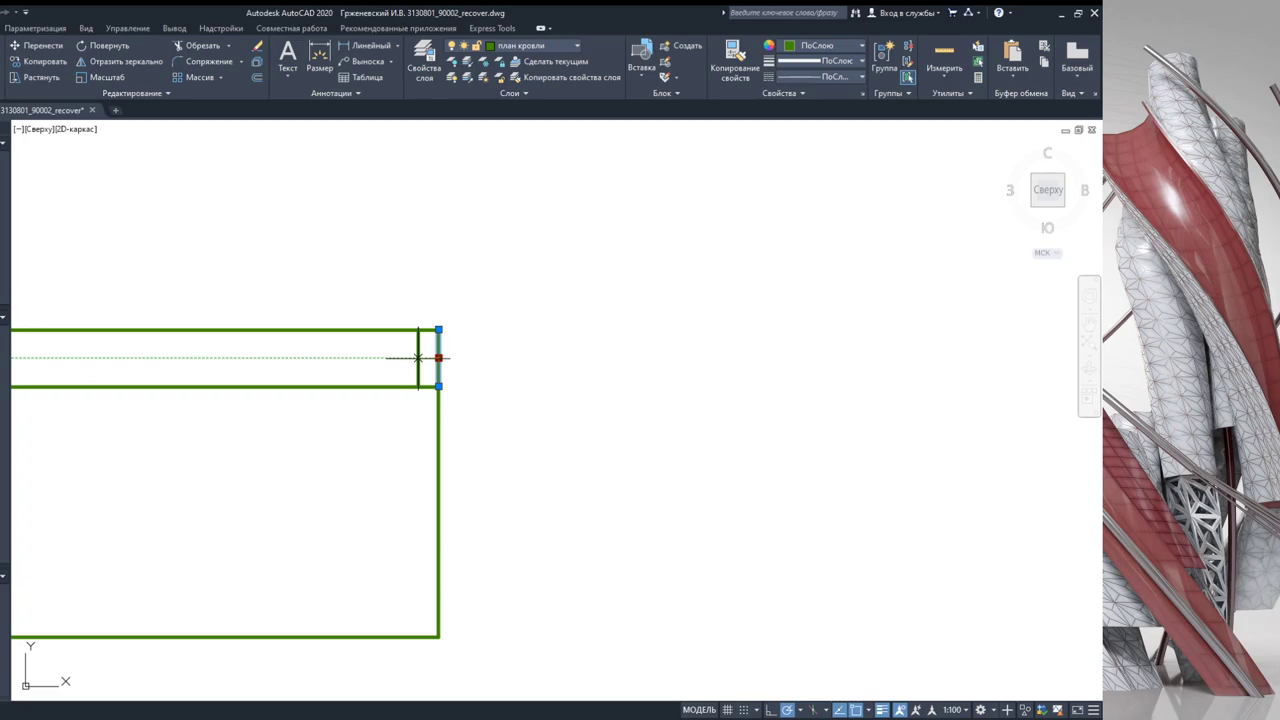
{"action": "left_click", "coordinate": [416, 357]}
{"action": "key", "text": "Escape"}
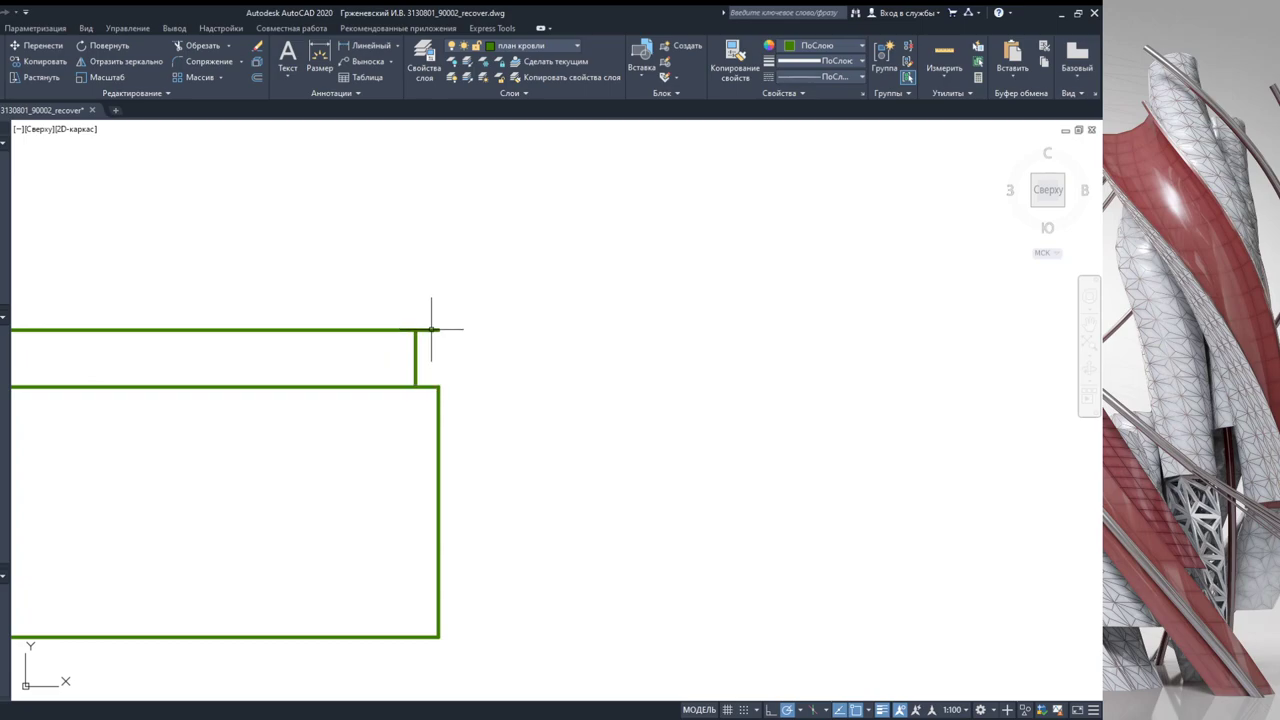
{"action": "left_click", "coordinate": [417, 329]}
{"action": "scroll", "coordinate": [416, 329], "scroll_direction": "down", "scroll_amount": 5}
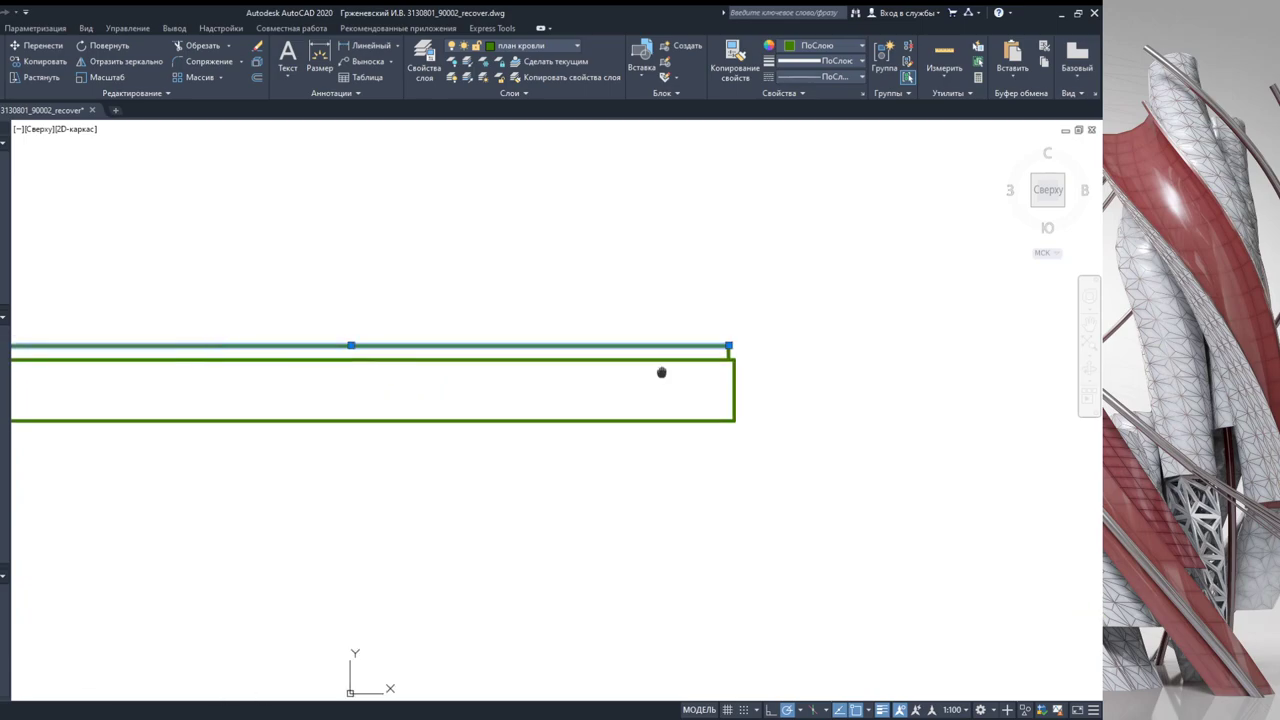
{"action": "middle_click_drag", "start_coordinate": [143, 371], "coordinate": [509, 371]}
{"action": "scroll", "coordinate": [473, 338], "scroll_direction": "up", "scroll_amount": 4}
{"action": "key", "text": "Escape"}
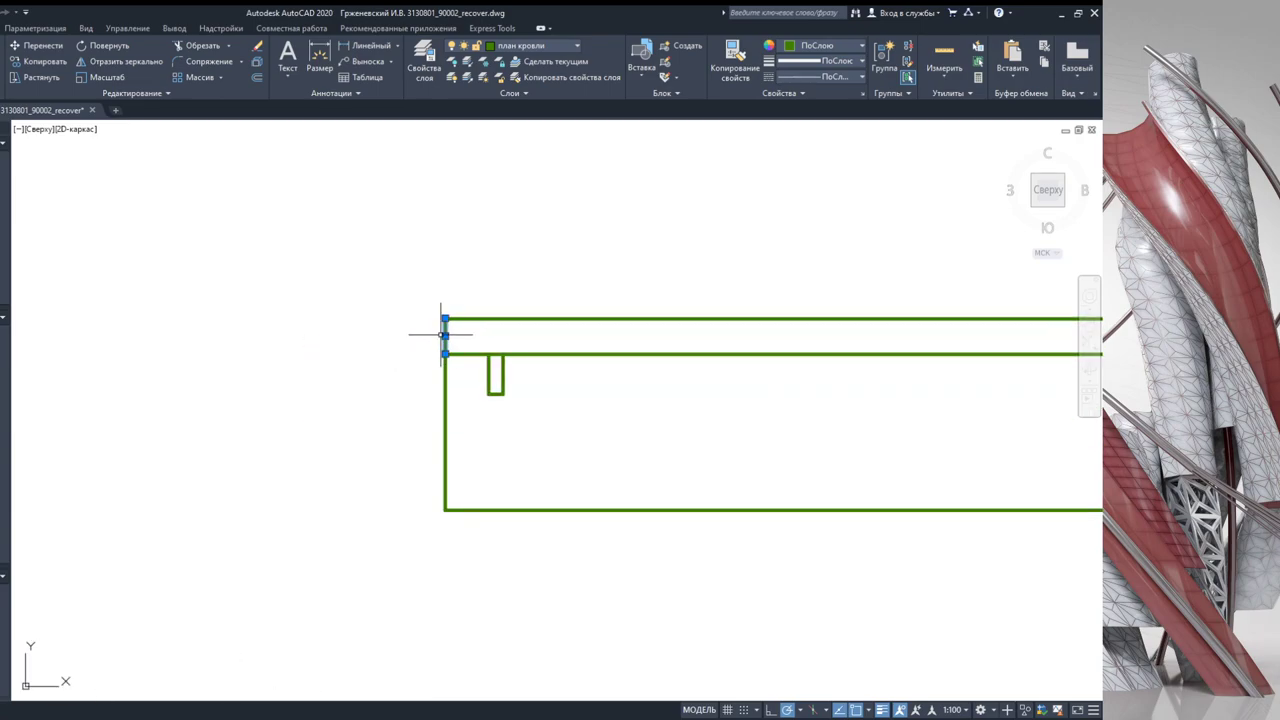
Step: Shift the short end segment right and snap the top line's end to the corner
{"action": "left_click", "coordinate": [445, 335]}
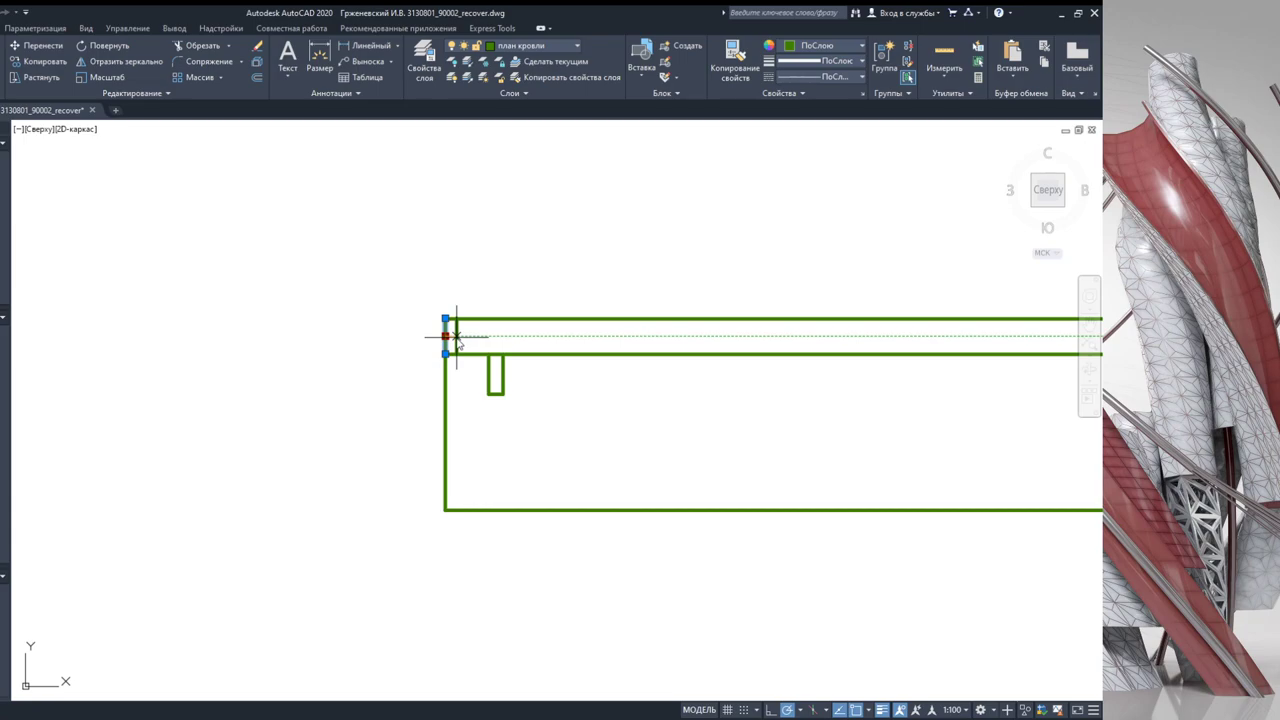
{"action": "left_click", "coordinate": [456, 336]}
{"action": "scroll", "coordinate": [457, 334], "scroll_direction": "up", "scroll_amount": 1}
{"action": "scroll", "coordinate": [457, 334], "scroll_direction": "up", "scroll_amount": 4}
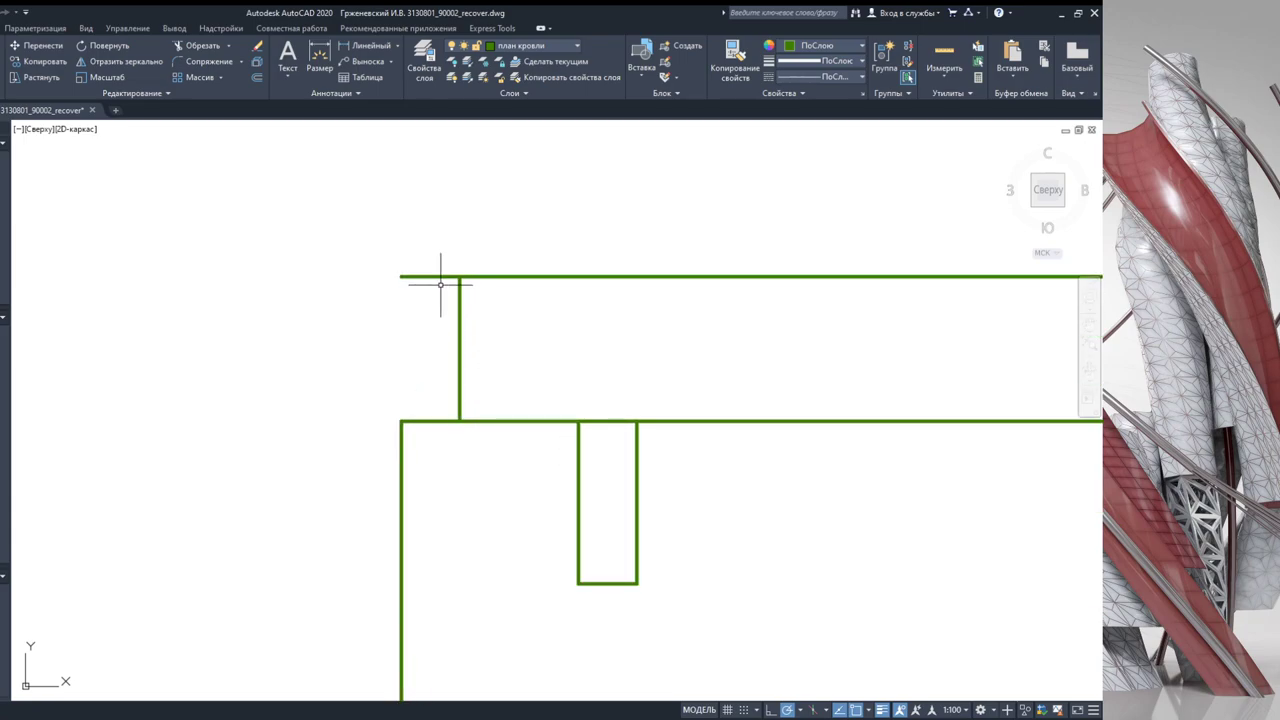
{"action": "left_click", "coordinate": [400, 276]}
{"action": "left_click", "coordinate": [460, 277]}
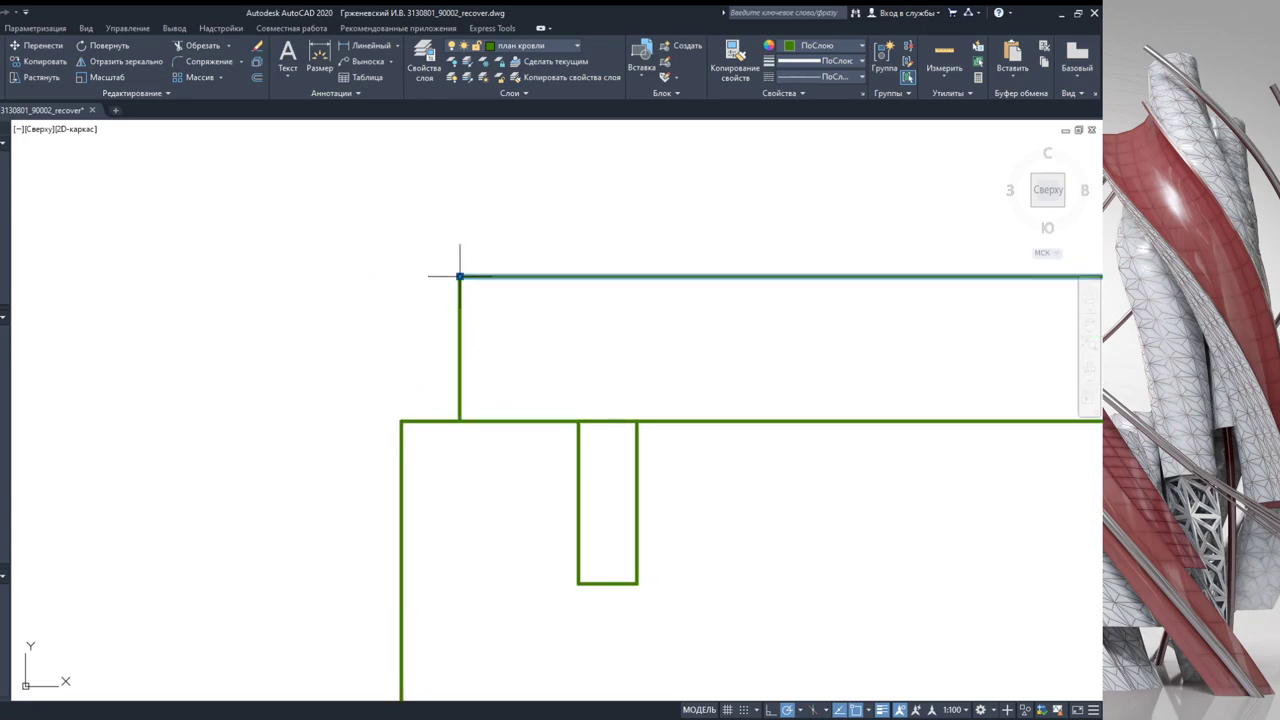
{"action": "scroll", "coordinate": [491, 299], "scroll_direction": "down", "scroll_amount": 3}
{"action": "scroll", "coordinate": [440, 334], "scroll_direction": "down", "scroll_amount": 2}
{"action": "middle_click_drag", "start_coordinate": [487, 338], "coordinate": [372, 350]}
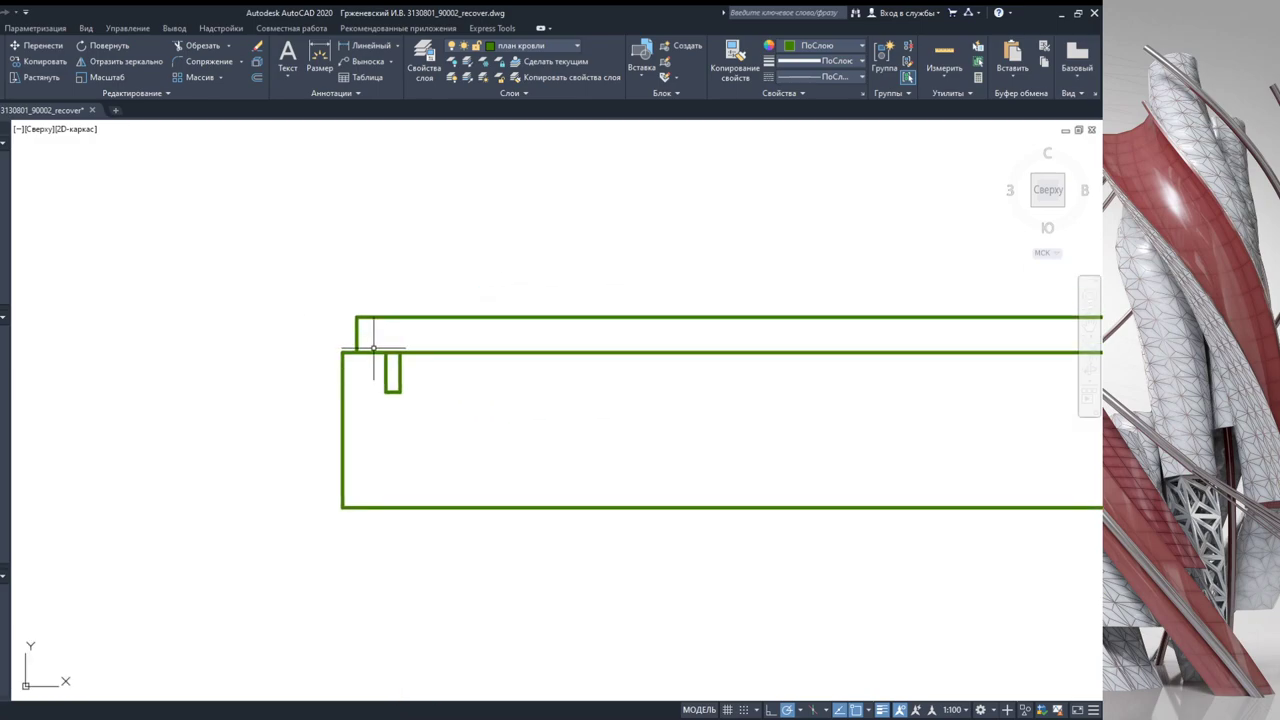
{"action": "scroll", "coordinate": [380, 345], "scroll_direction": "down", "scroll_amount": 2}
{"action": "mouse_move", "coordinate": [505, 365]}
{"action": "middle_mouse_down"}
{"action": "mouse_move", "coordinate": [414, 363]}
{"action": "mouse_move", "coordinate": [379, 336]}
{"action": "middle_mouse_up"}
{"action": "scroll", "coordinate": [414, 370], "scroll_direction": "down", "scroll_amount": 2}
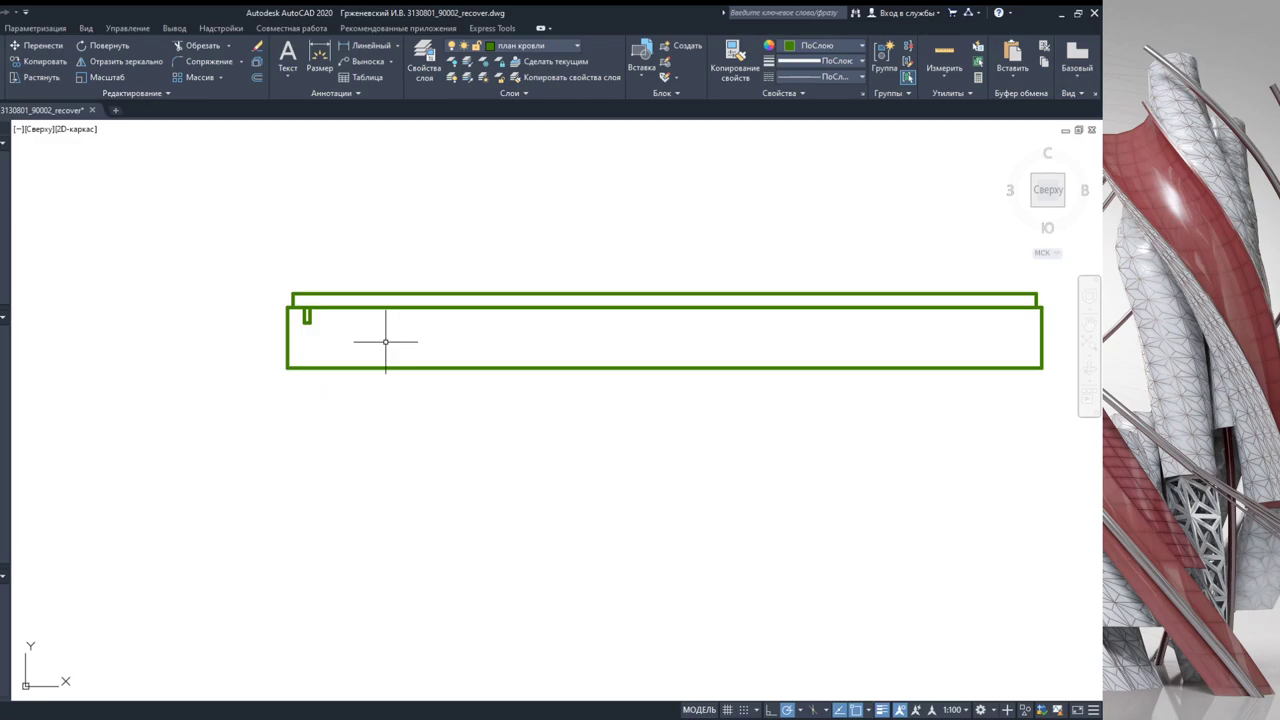
{"action": "scroll", "coordinate": [332, 292], "scroll_direction": "up", "scroll_amount": 4}
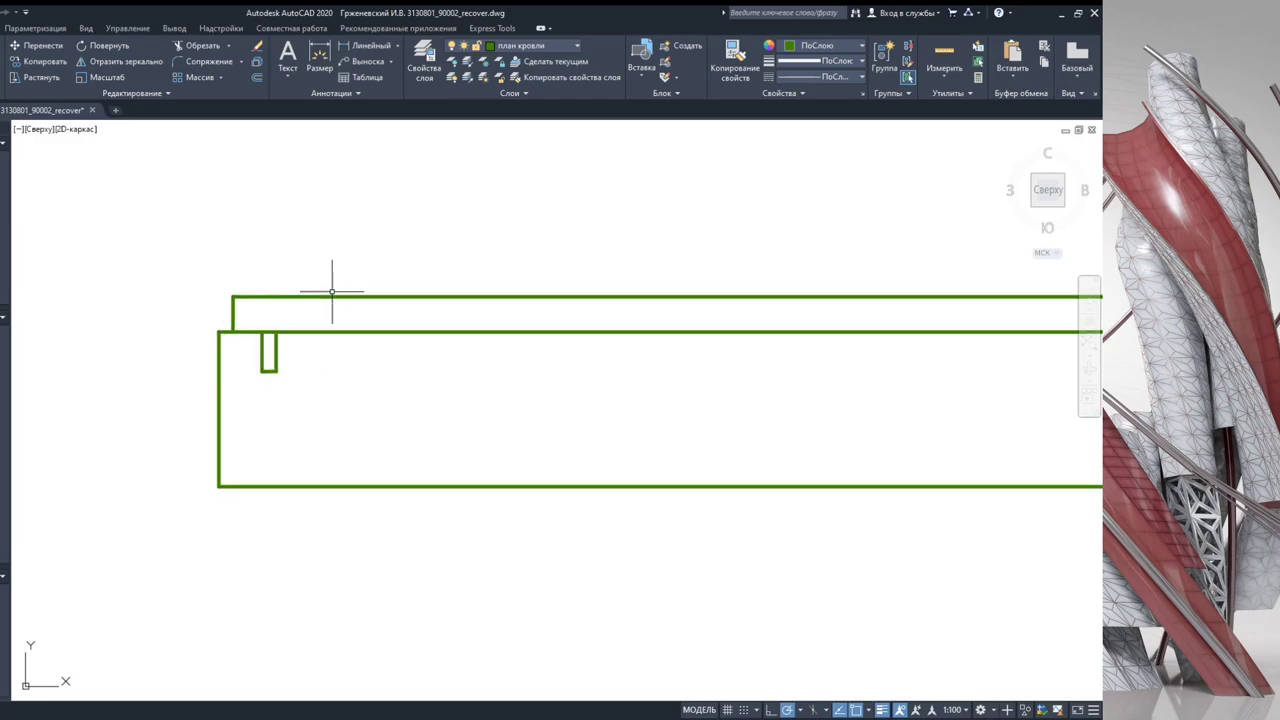
Step: Delete the extra top outline above the strip with a crossing selection
{"action": "left_click", "coordinate": [290, 305]}
{"action": "left_click", "coordinate": [202, 269]}
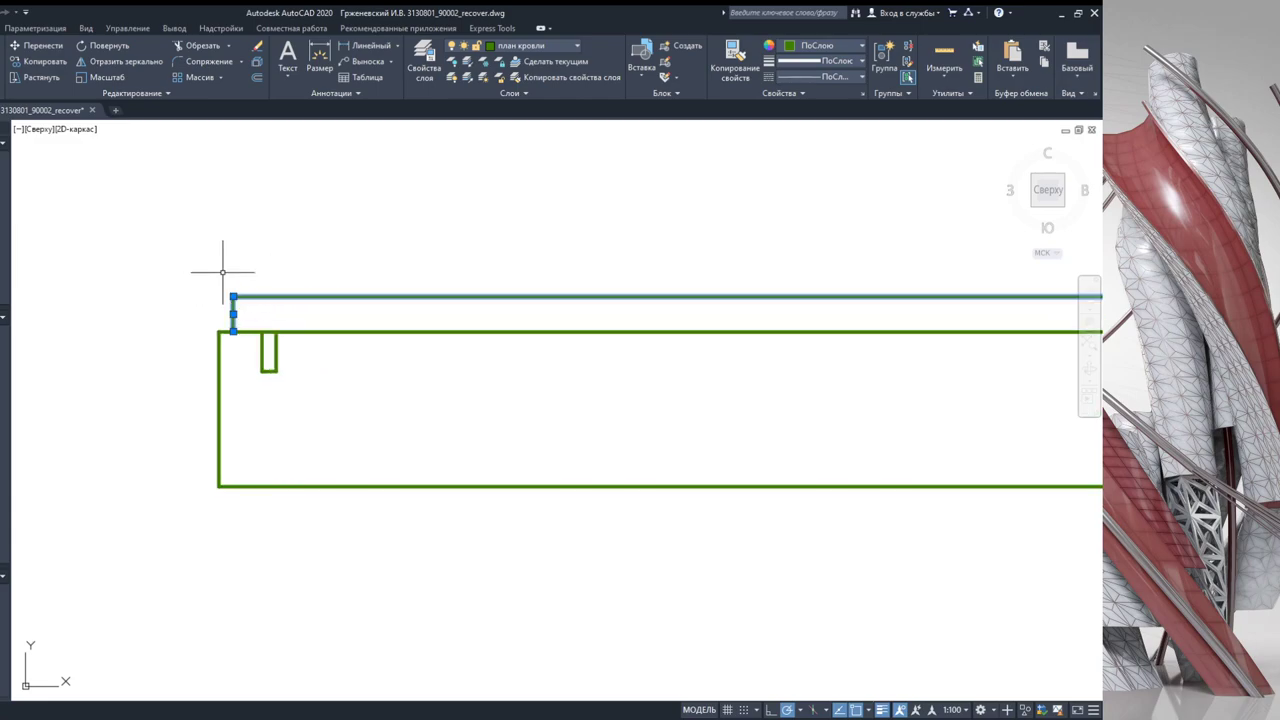
{"action": "key", "text": "Delete"}
{"action": "scroll", "coordinate": [299, 297], "scroll_direction": "down", "scroll_amount": 5}
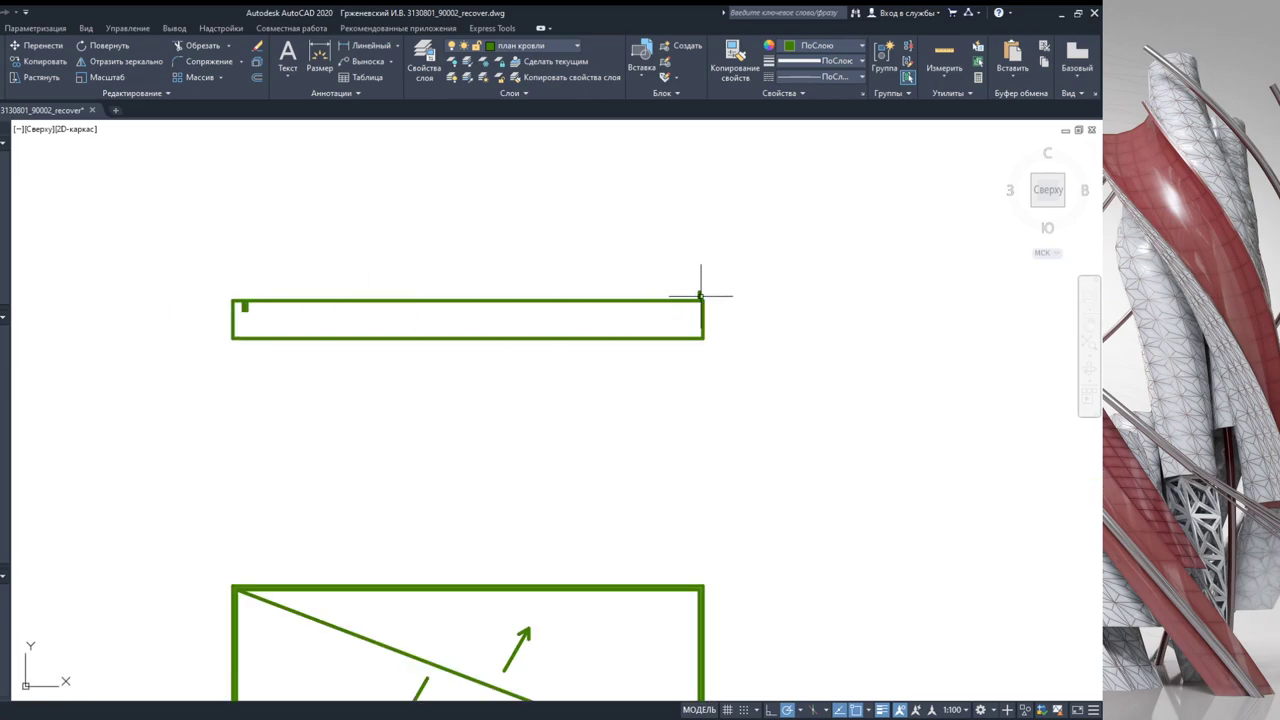
{"action": "scroll", "coordinate": [700, 296], "scroll_direction": "up", "scroll_amount": 4}
{"action": "scroll", "coordinate": [477, 294], "scroll_direction": "down", "scroll_amount": 2}
{"action": "middle_click_drag", "start_coordinate": [477, 294], "coordinate": [737, 306]}
{"action": "scroll", "coordinate": [737, 306], "scroll_direction": "down", "scroll_amount": 2}
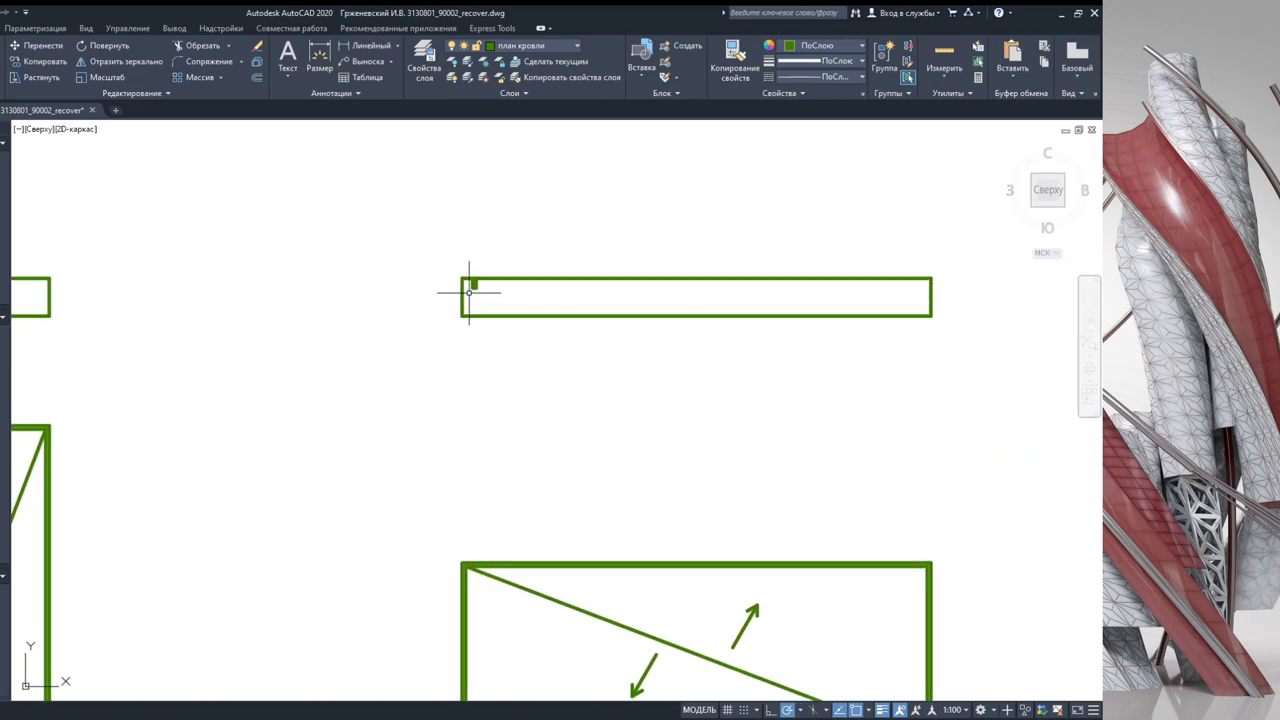
{"action": "scroll", "coordinate": [540, 275], "scroll_direction": "up", "scroll_amount": 2}
{"action": "scroll", "coordinate": [560, 270], "scroll_direction": "up", "scroll_amount": 1}
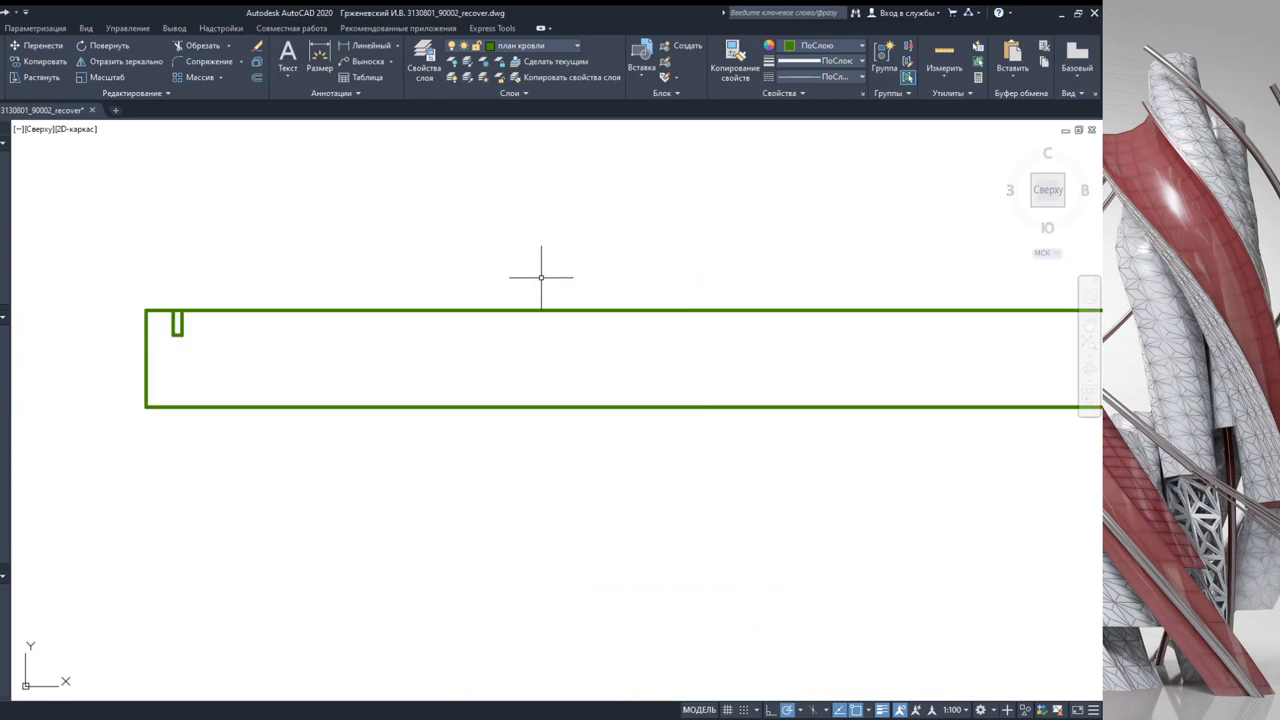
{"action": "scroll", "coordinate": [530, 278], "scroll_direction": "up", "scroll_amount": 2}
{"action": "middle_click_drag", "start_coordinate": [484, 289], "coordinate": [697, 277]}
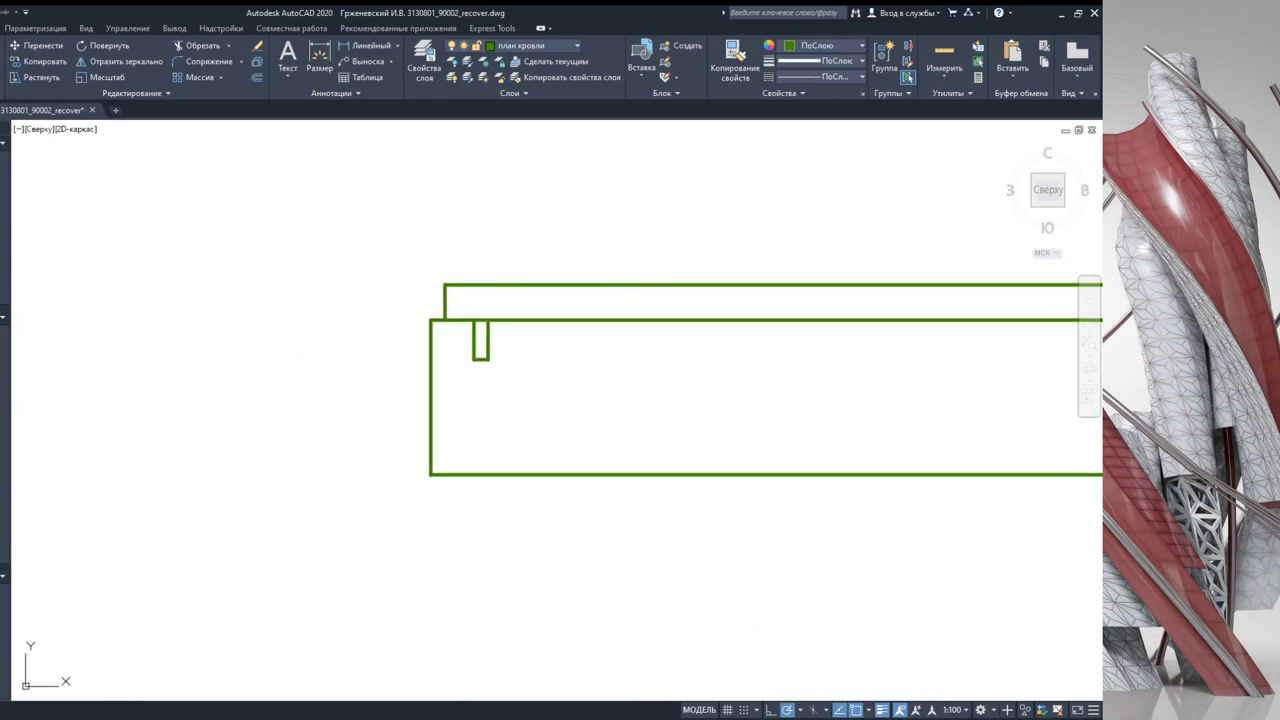
{"action": "scroll", "coordinate": [240, 277], "scroll_direction": "down", "scroll_amount": 5}
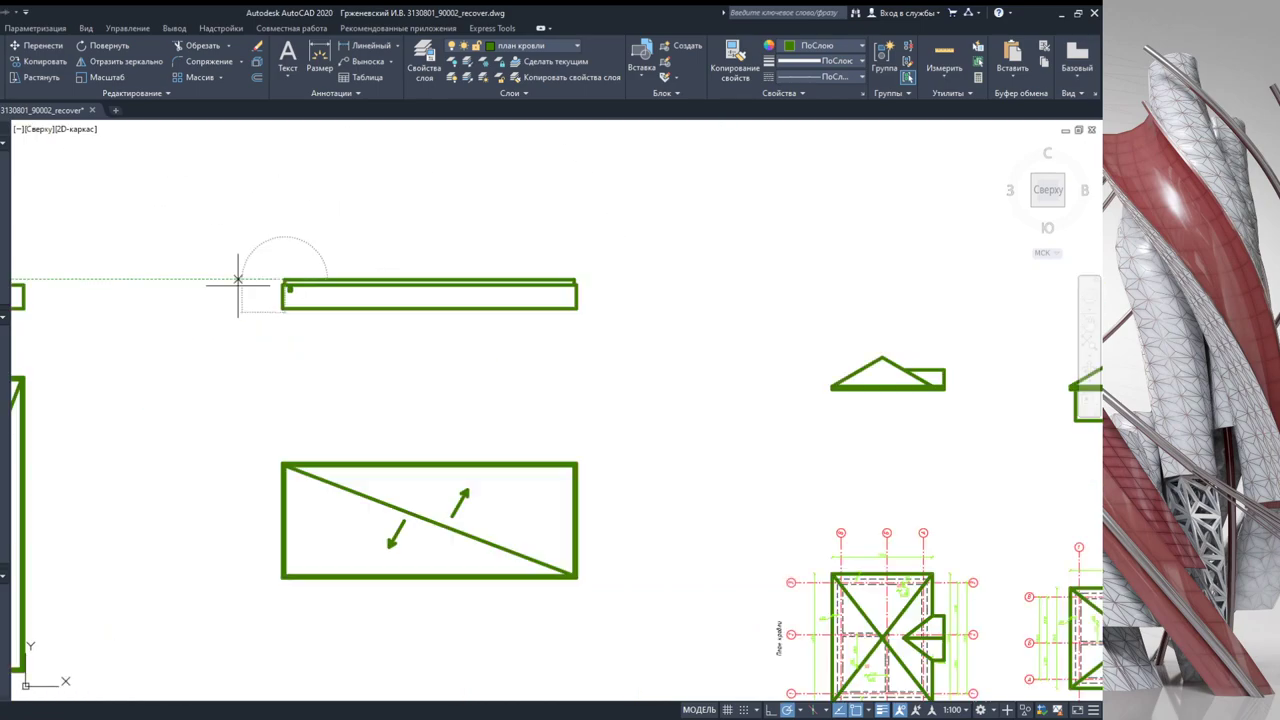
{"action": "scroll", "coordinate": [277, 254], "scroll_direction": "down", "scroll_amount": 2}
{"action": "scroll", "coordinate": [277, 254], "scroll_direction": "up", "scroll_amount": 3}
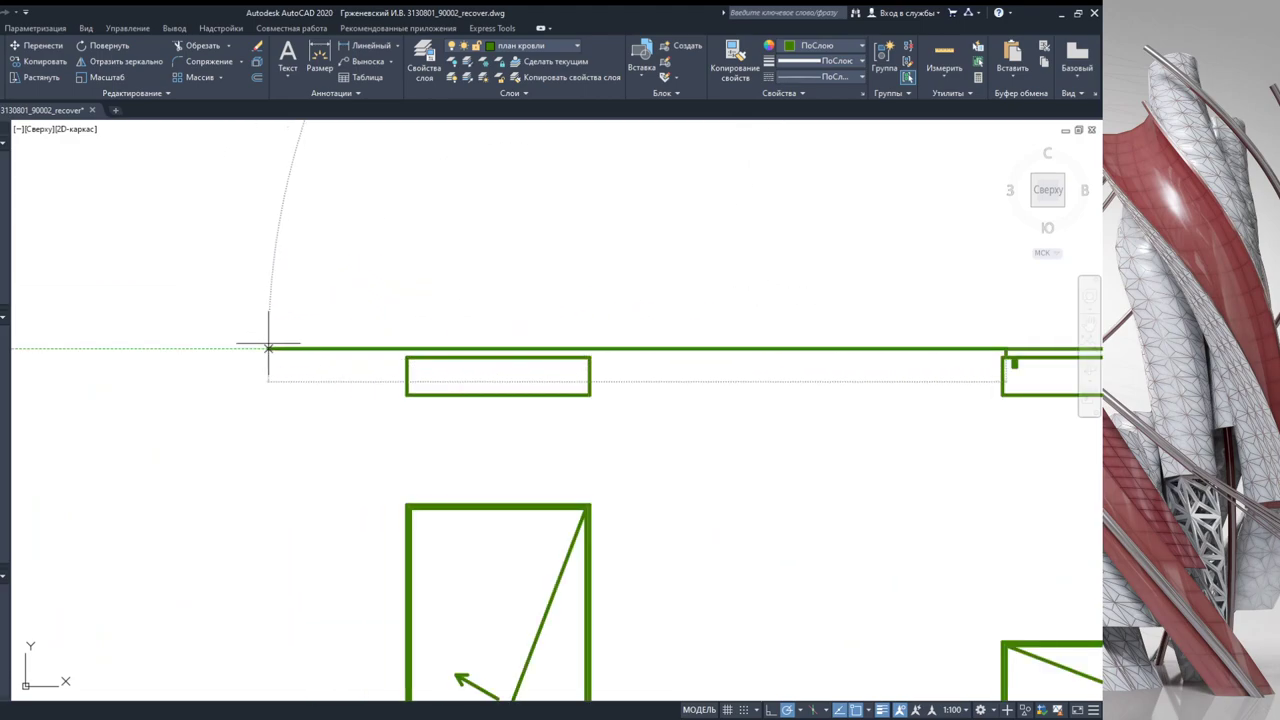
{"action": "middle_click_drag", "start_coordinate": [346, 368], "coordinate": [311, 274]}
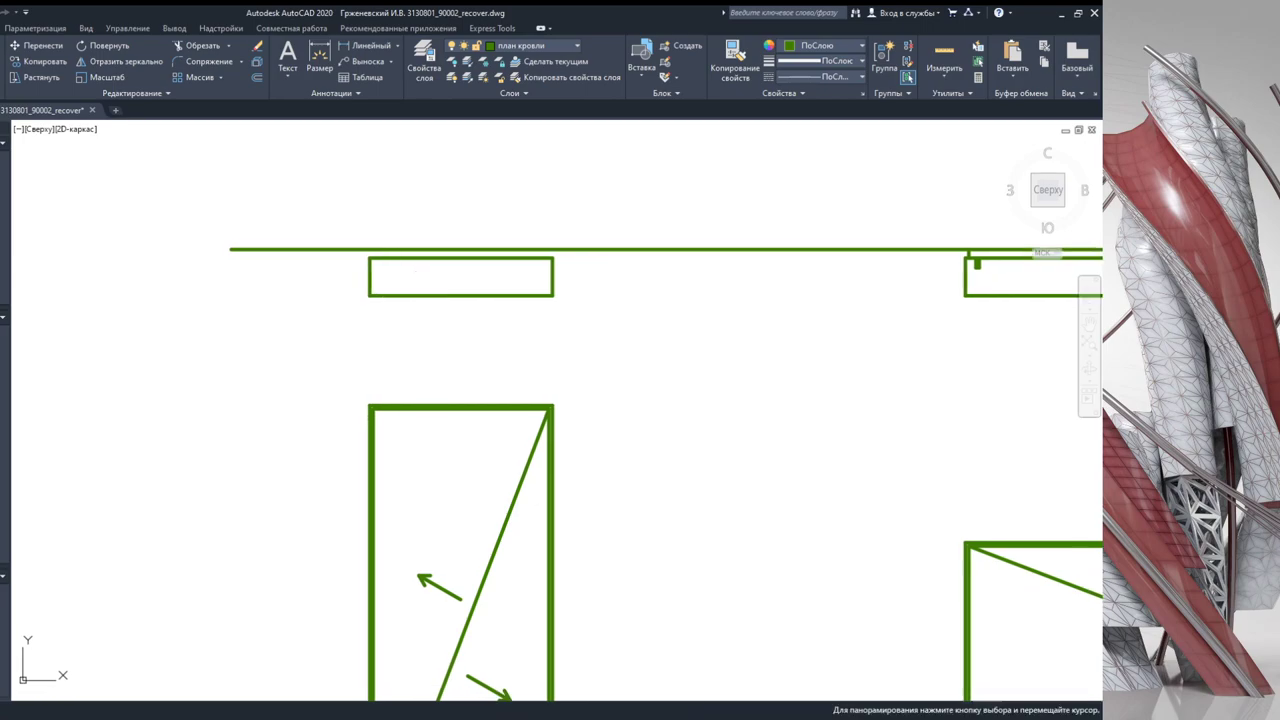
{"action": "scroll", "coordinate": [405, 267], "scroll_direction": "up", "scroll_amount": 2}
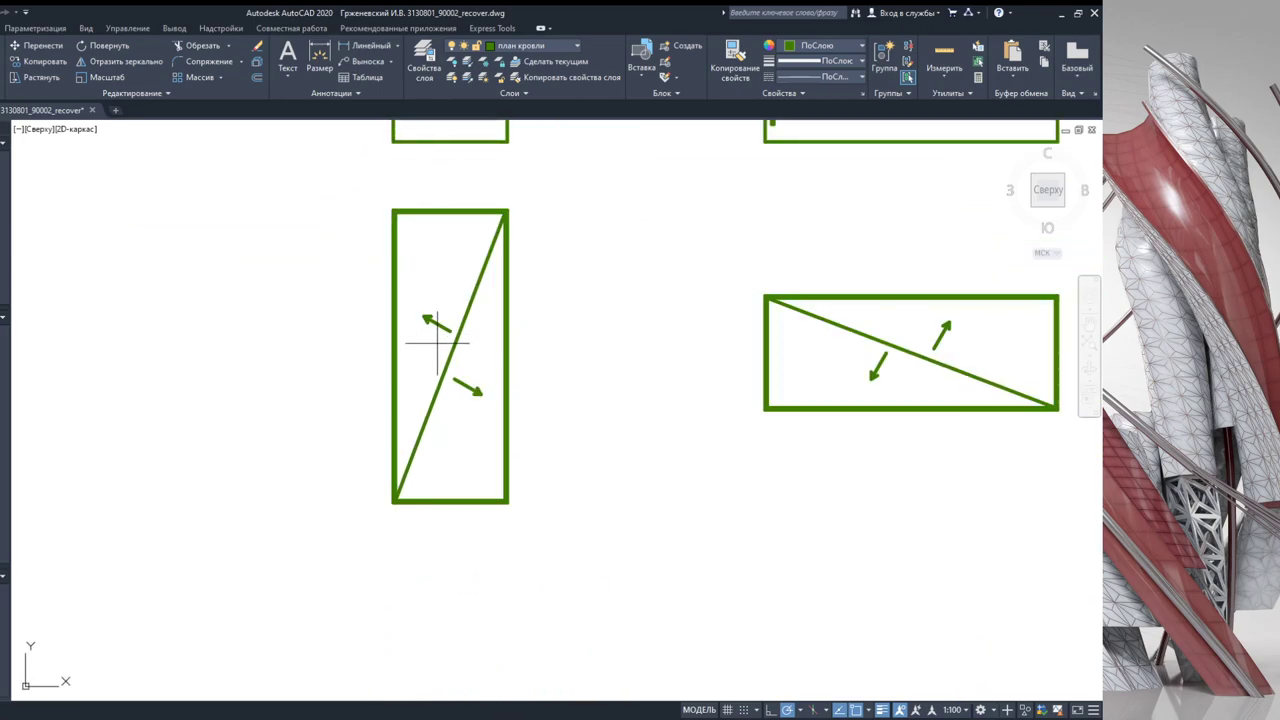
{"action": "scroll", "coordinate": [437, 343], "scroll_direction": "up", "scroll_amount": 2}
{"action": "scroll", "coordinate": [440, 368], "scroll_direction": "down", "scroll_amount": 5}
{"action": "scroll", "coordinate": [443, 443], "scroll_direction": "up", "scroll_amount": 3}
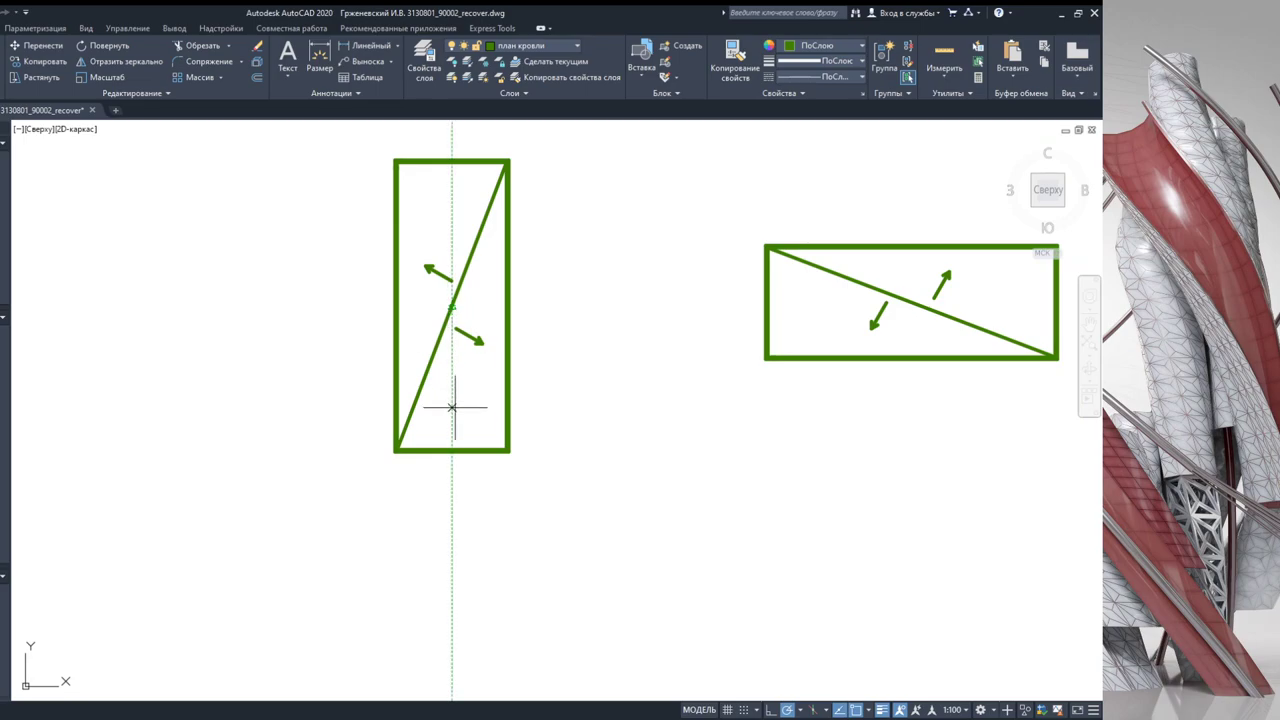
{"action": "middle_click_drag", "start_coordinate": [452, 425], "coordinate": [417, 645]}
{"action": "scroll", "coordinate": [438, 288], "scroll_direction": "up", "scroll_amount": 2}
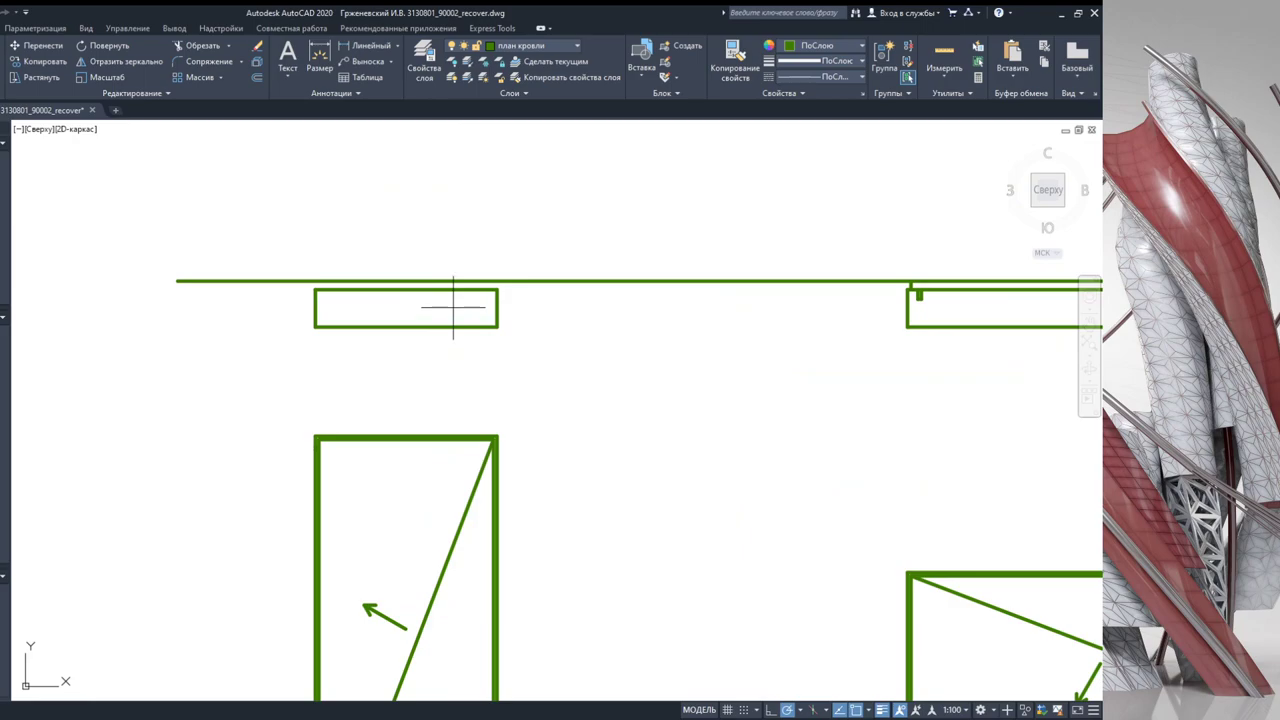
{"action": "scroll", "coordinate": [483, 282], "scroll_direction": "up", "scroll_amount": 3}
Step: Undo the last two edits and crossing-select the strip rectangle and construction lines
{"action": "middle_click_drag", "start_coordinate": [497, 653], "coordinate": [481, 505]}
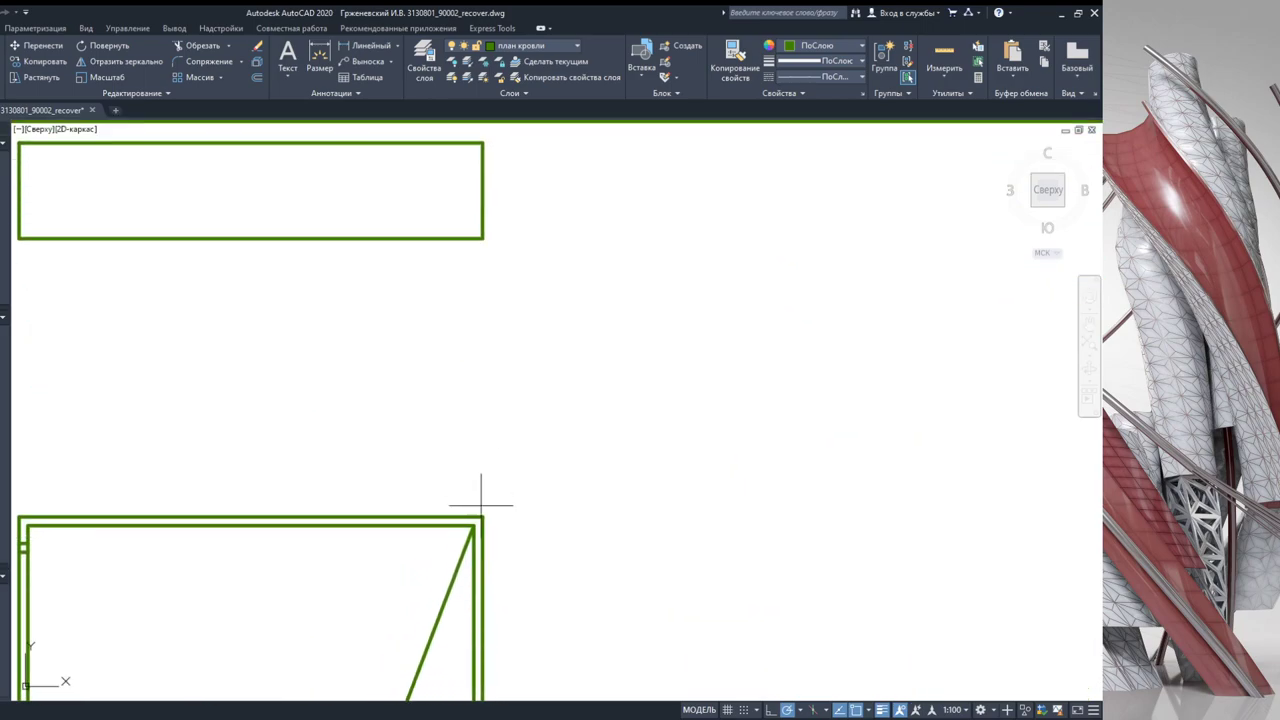
{"action": "key", "text": "ctrl+z"}
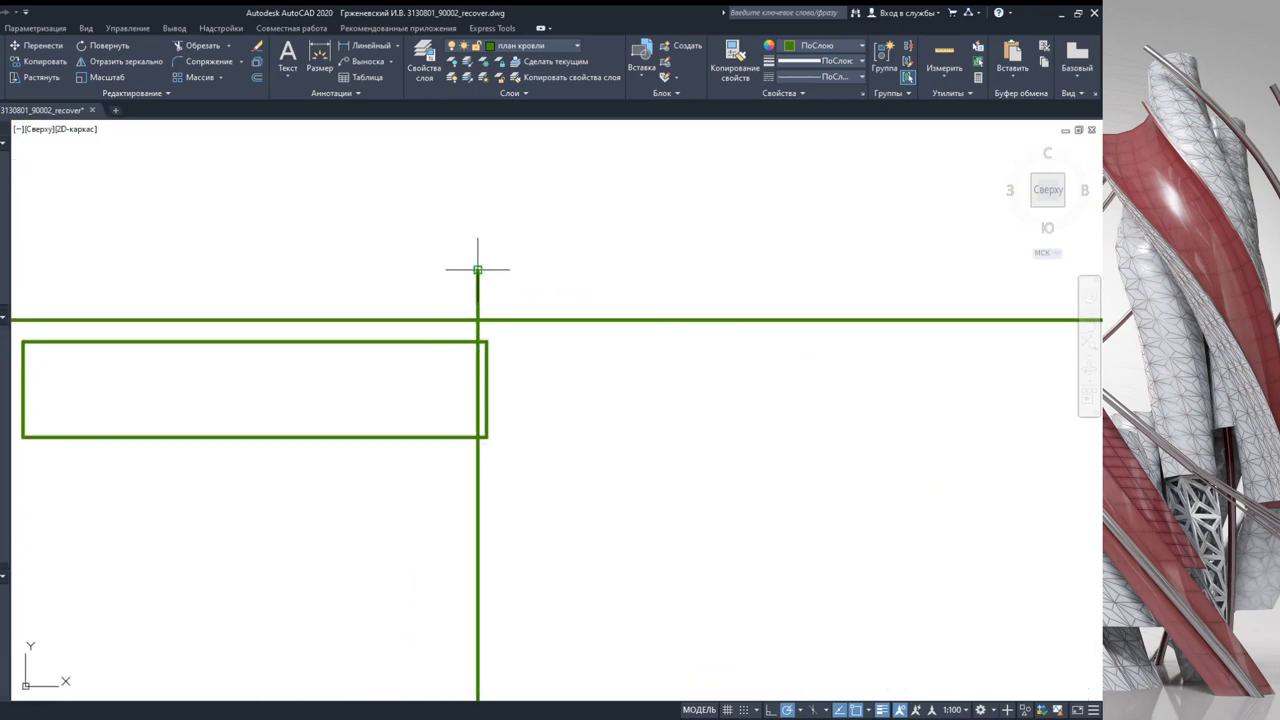
{"action": "key", "text": "ctrl+z"}
{"action": "scroll", "coordinate": [384, 455], "scroll_direction": "up", "scroll_amount": 2}
{"action": "scroll", "coordinate": [380, 330], "scroll_direction": "down", "scroll_amount": 2}
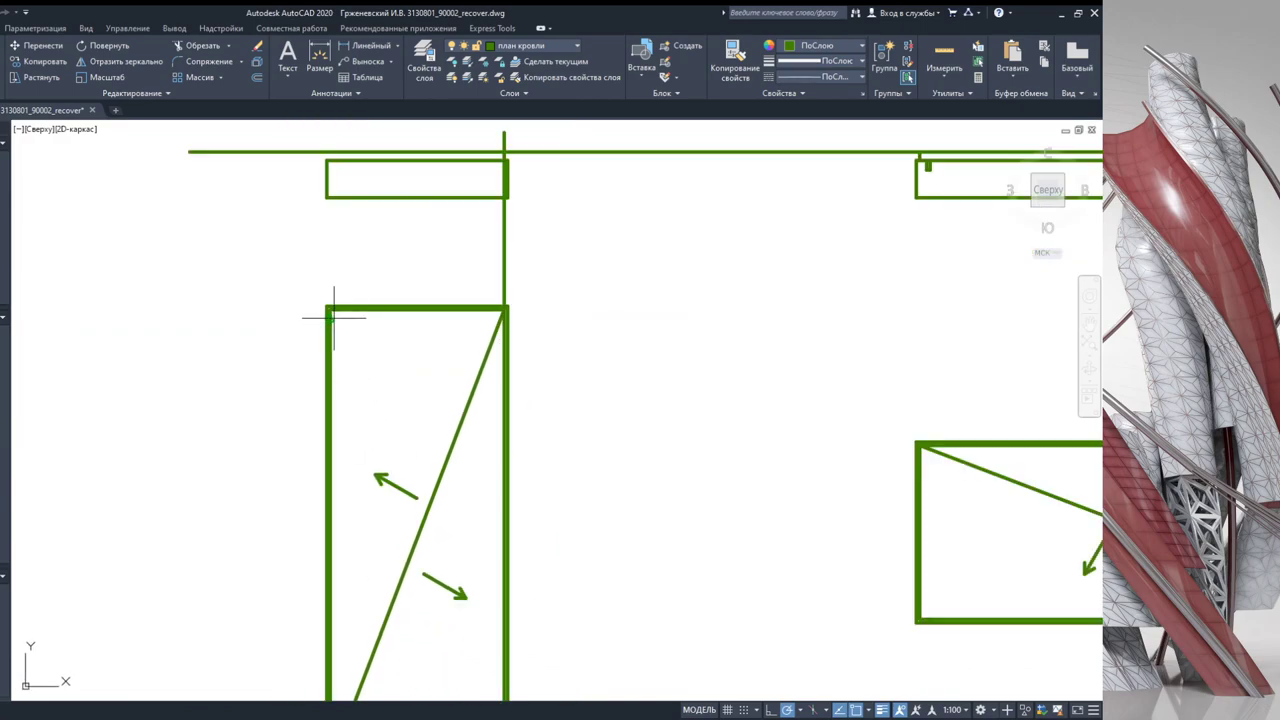
{"action": "scroll", "coordinate": [345, 435], "scroll_direction": "up", "scroll_amount": 3}
{"action": "scroll", "coordinate": [323, 559], "scroll_direction": "down", "scroll_amount": 2}
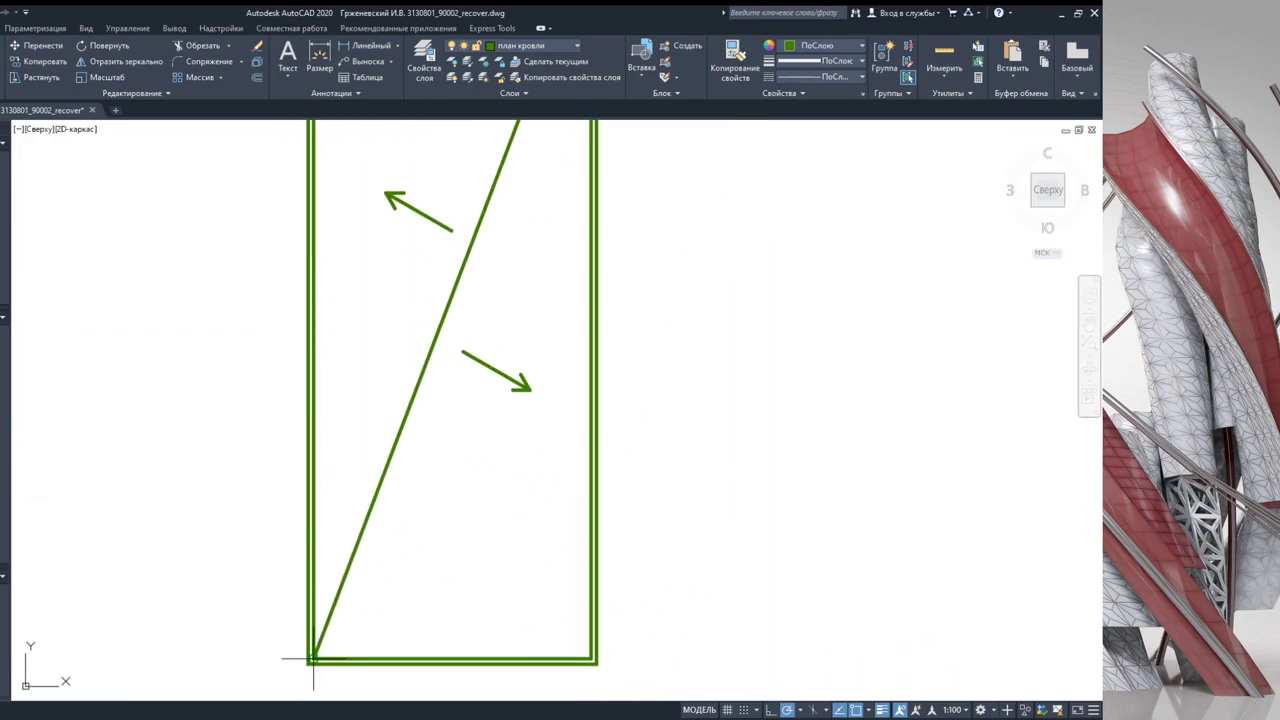
{"action": "scroll", "coordinate": [287, 510], "scroll_direction": "down", "scroll_amount": 3}
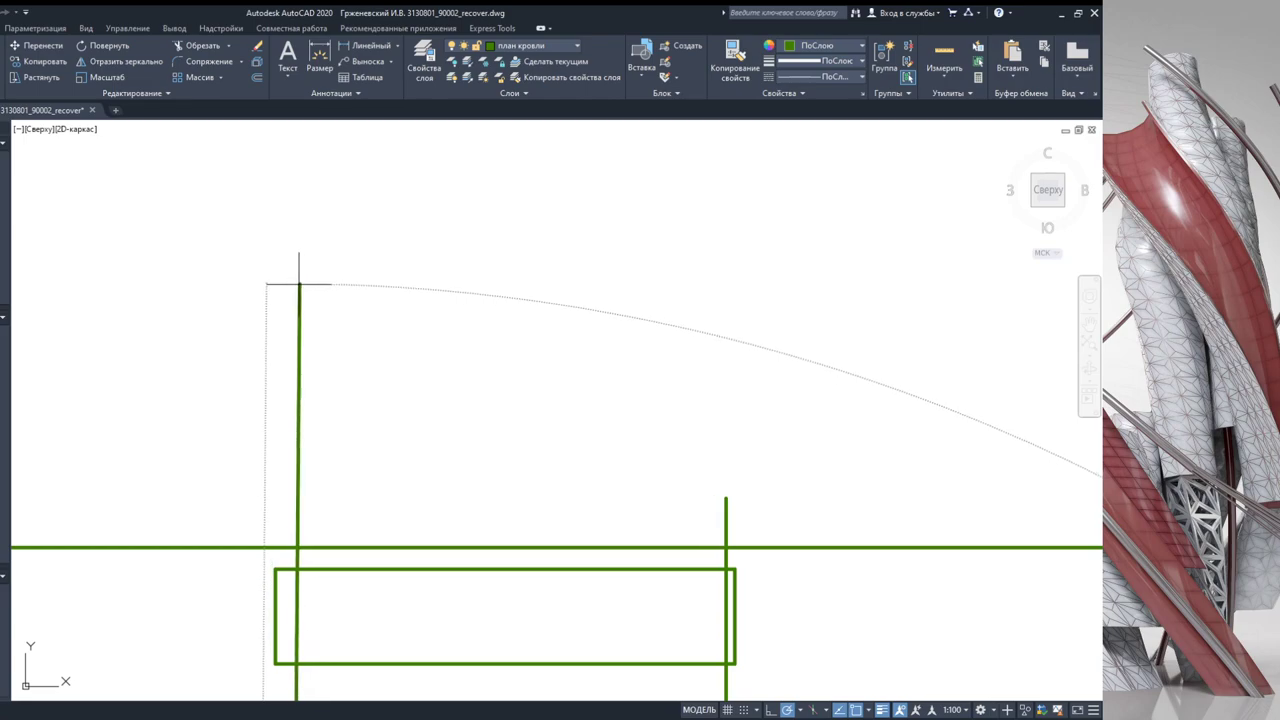
{"action": "middle_click_drag", "start_coordinate": [364, 364], "coordinate": [347, 331]}
{"action": "scroll", "coordinate": [347, 331], "scroll_direction": "down", "scroll_amount": 2}
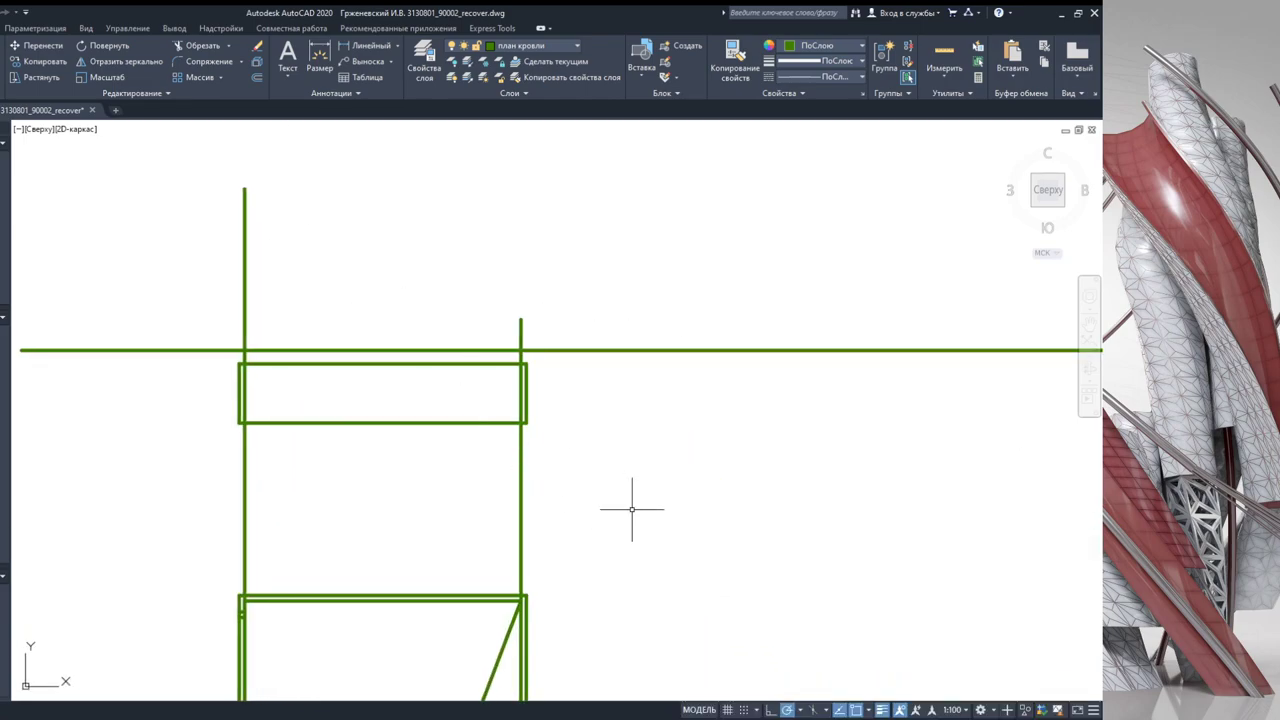
{"action": "left_click", "coordinate": [631, 509]}
{"action": "left_click", "coordinate": [179, 218]}
Step: Trim the horizontal line and upper vertical line back to the strip's edges
{"action": "left_click", "coordinate": [192, 46]}
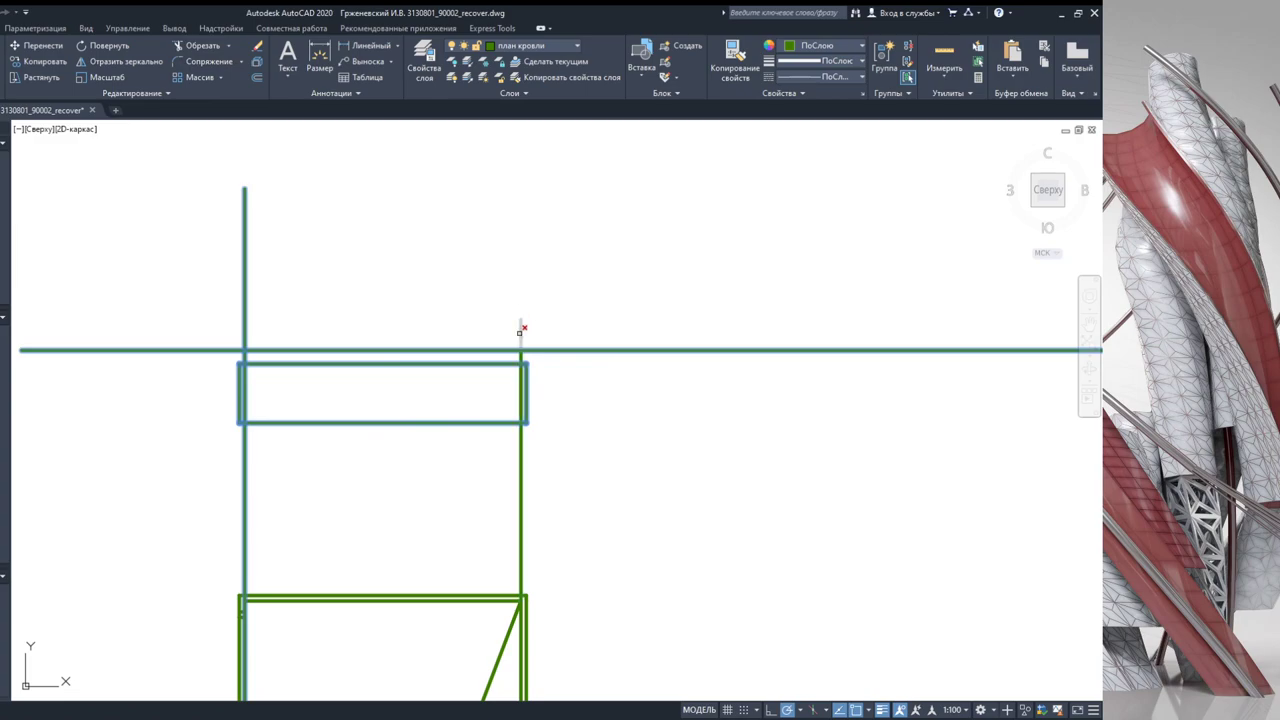
{"action": "left_click", "coordinate": [534, 350]}
{"action": "left_click", "coordinate": [314, 254]}
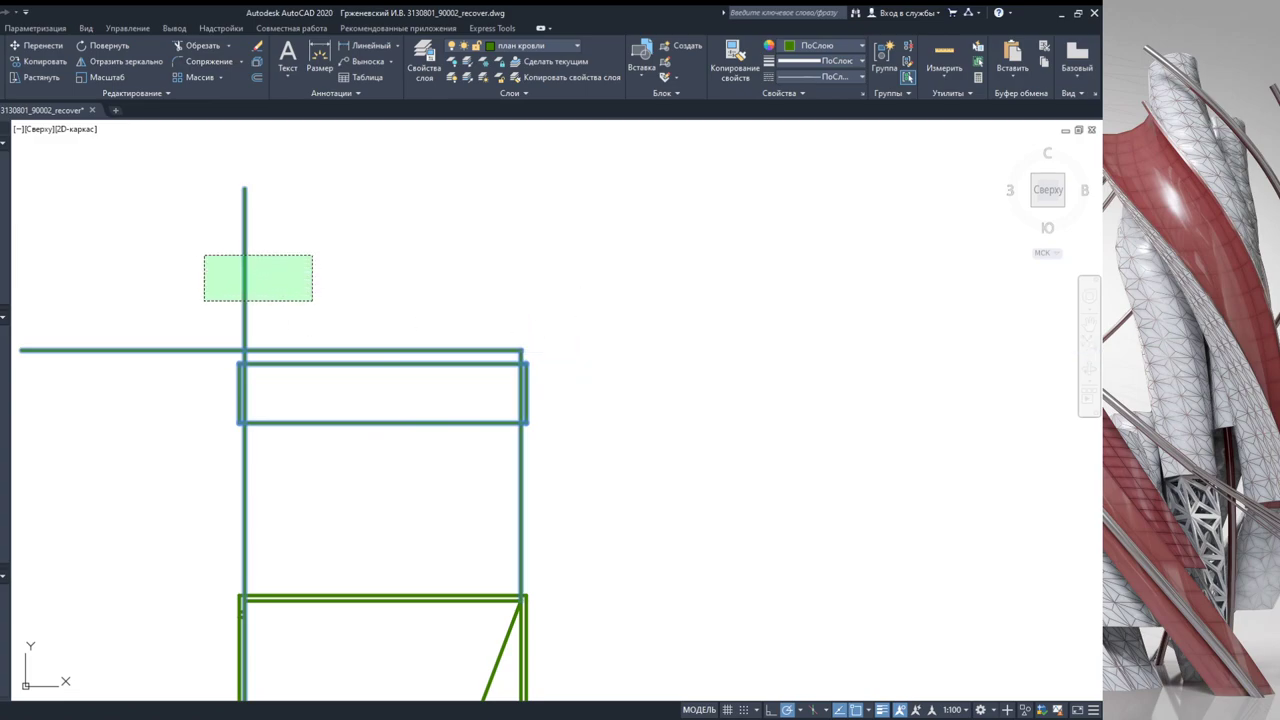
{"action": "left_click", "coordinate": [202, 302]}
{"action": "scroll", "coordinate": [211, 355], "scroll_direction": "up", "scroll_amount": 2}
{"action": "left_click", "coordinate": [190, 347]}
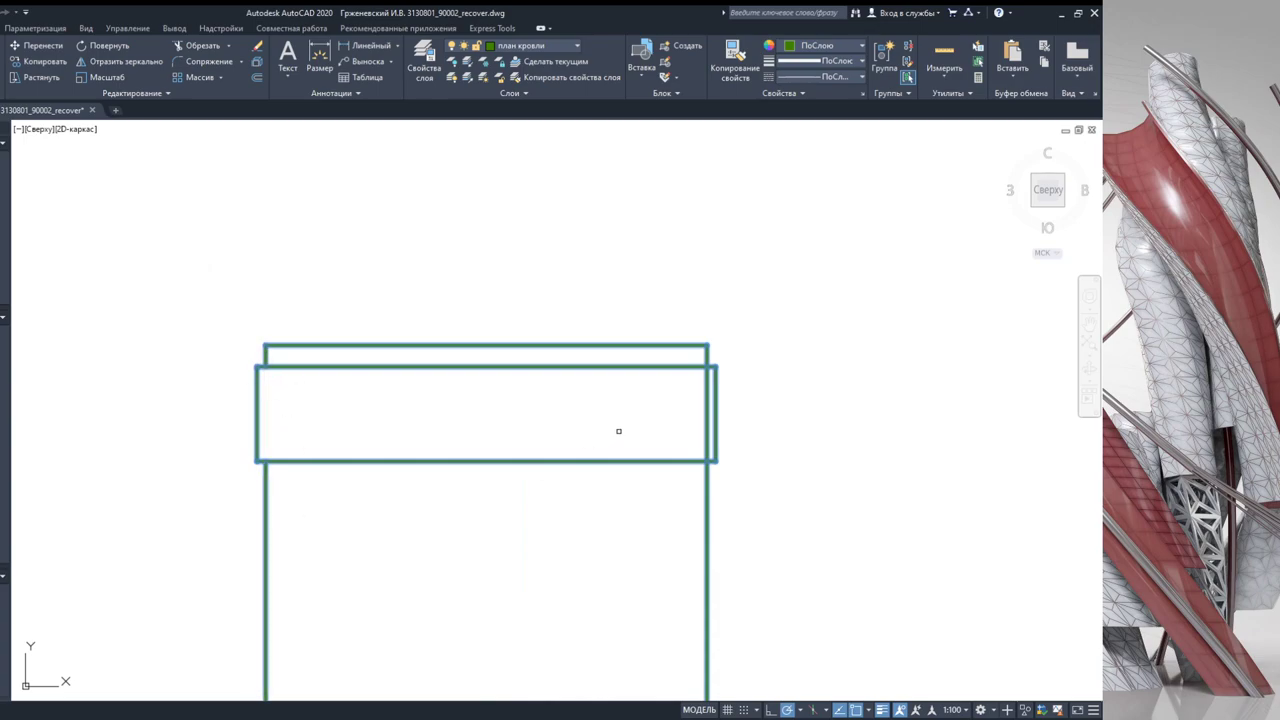
Step: End Trim and delete both vertical construction lines hanging below the strip
{"action": "key", "text": "Escape"}
{"action": "left_click", "coordinate": [758, 530]}
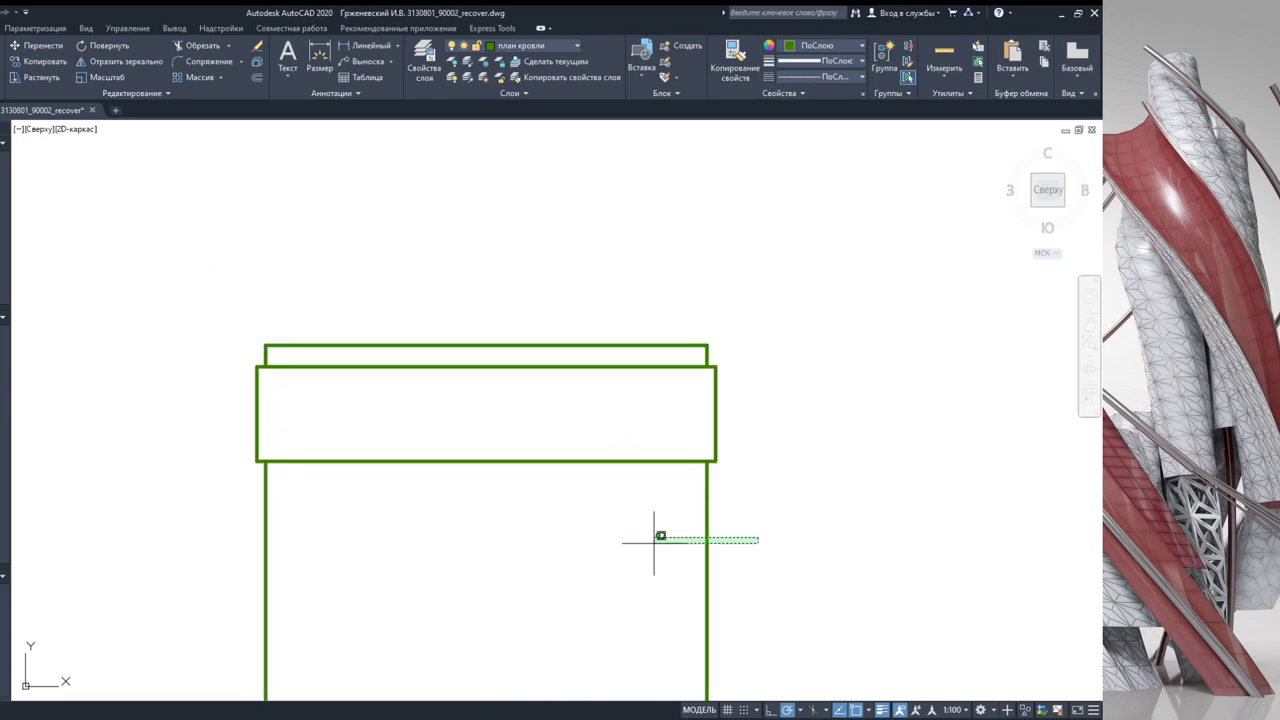
{"action": "left_click", "coordinate": [215, 545]}
{"action": "key", "text": "Delete"}
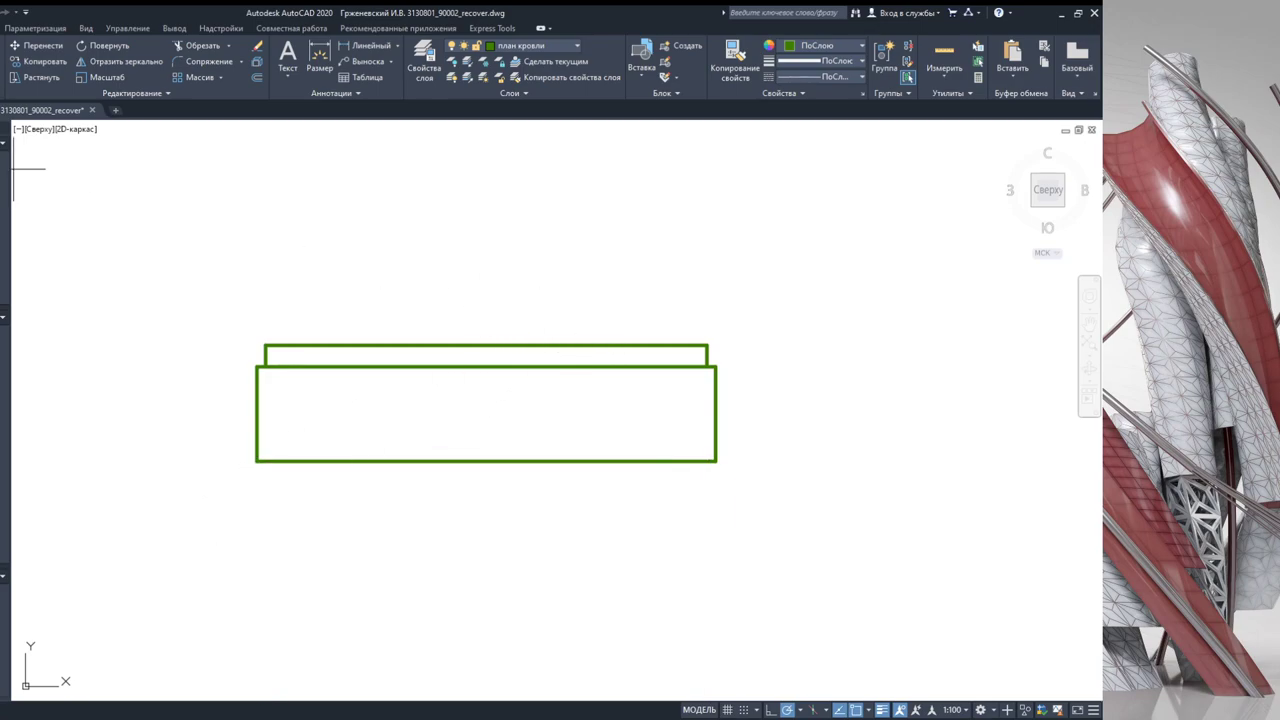
{"action": "left_click_drag", "start_coordinate": [263, 333], "coordinate": [675, 345]}
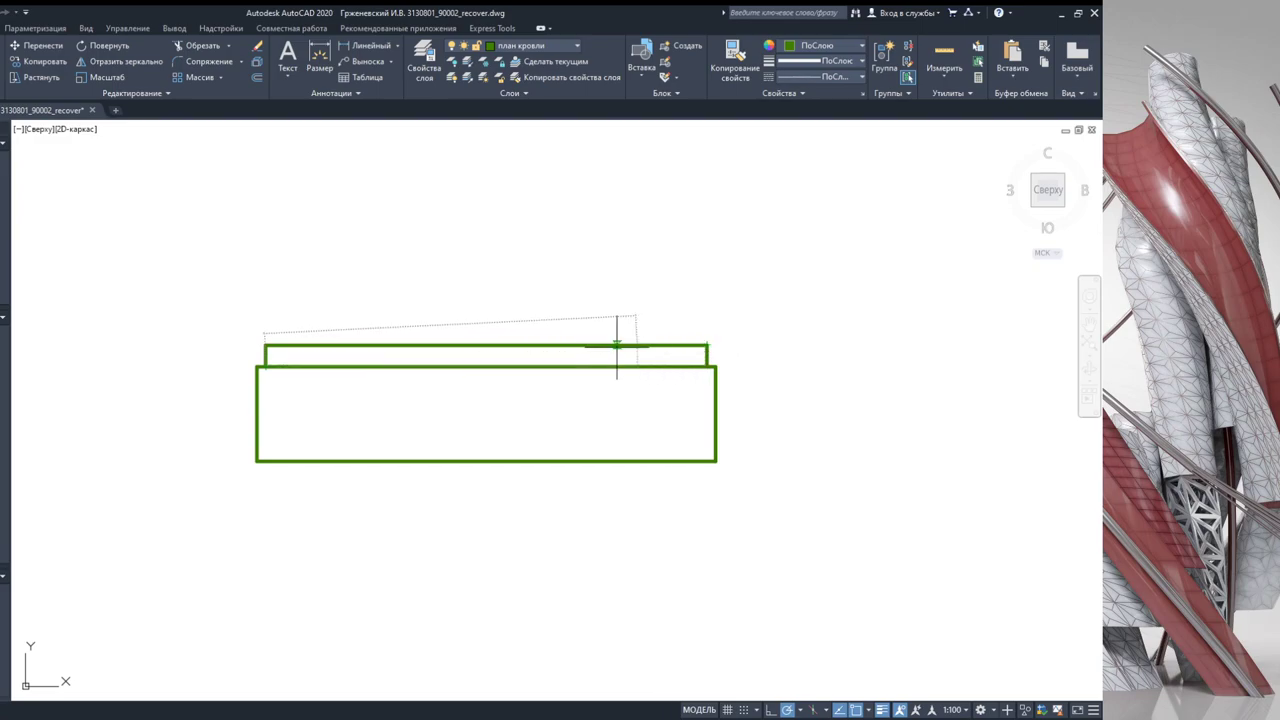
{"action": "scroll", "coordinate": [580, 335], "scroll_direction": "down", "scroll_amount": 3}
{"action": "scroll", "coordinate": [487, 538], "scroll_direction": "down", "scroll_amount": 2}
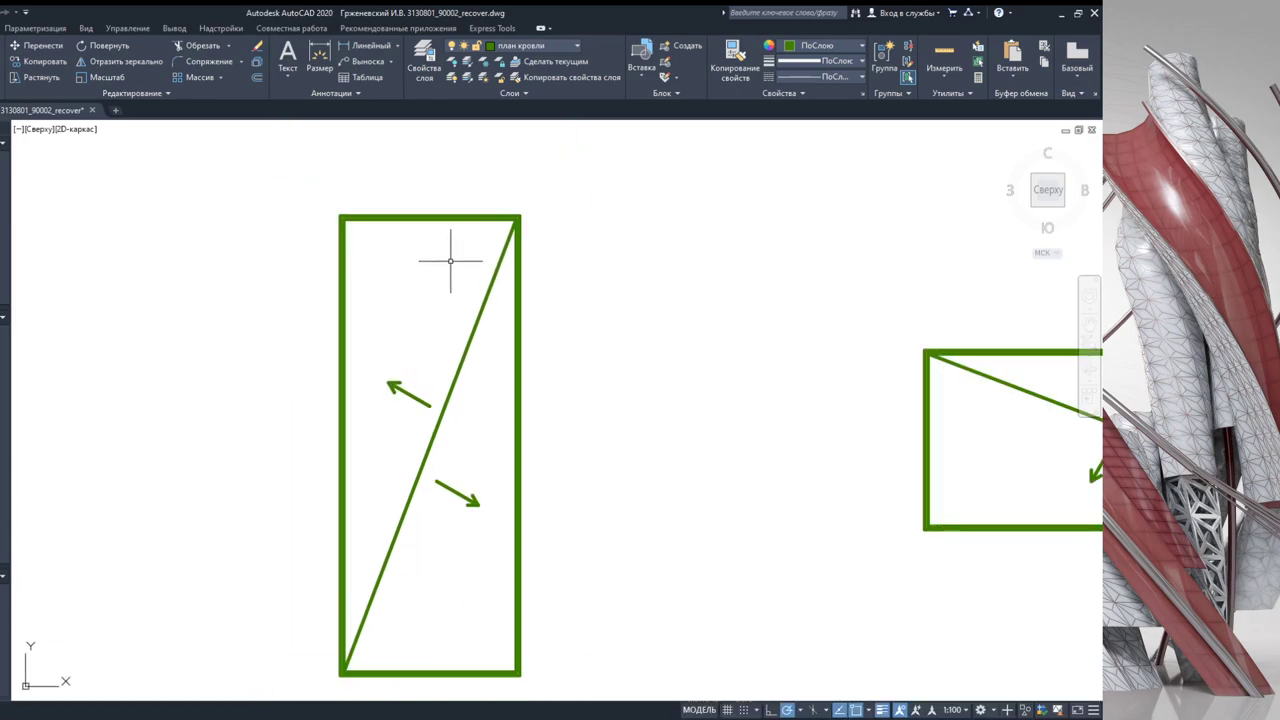
Step: Select the diagonal slope line and the strip's upper edge line to inspect them
{"action": "left_click", "coordinate": [471, 338]}
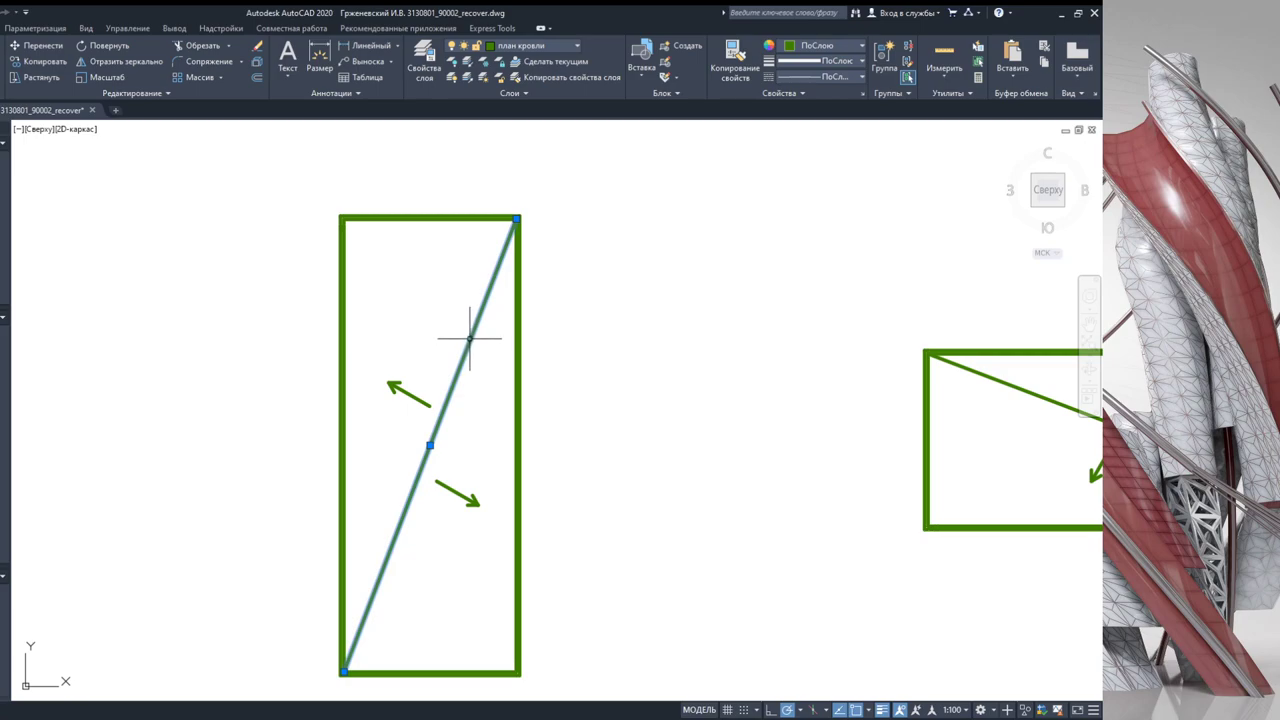
{"action": "middle_click_drag", "start_coordinate": [484, 328], "coordinate": [488, 353]}
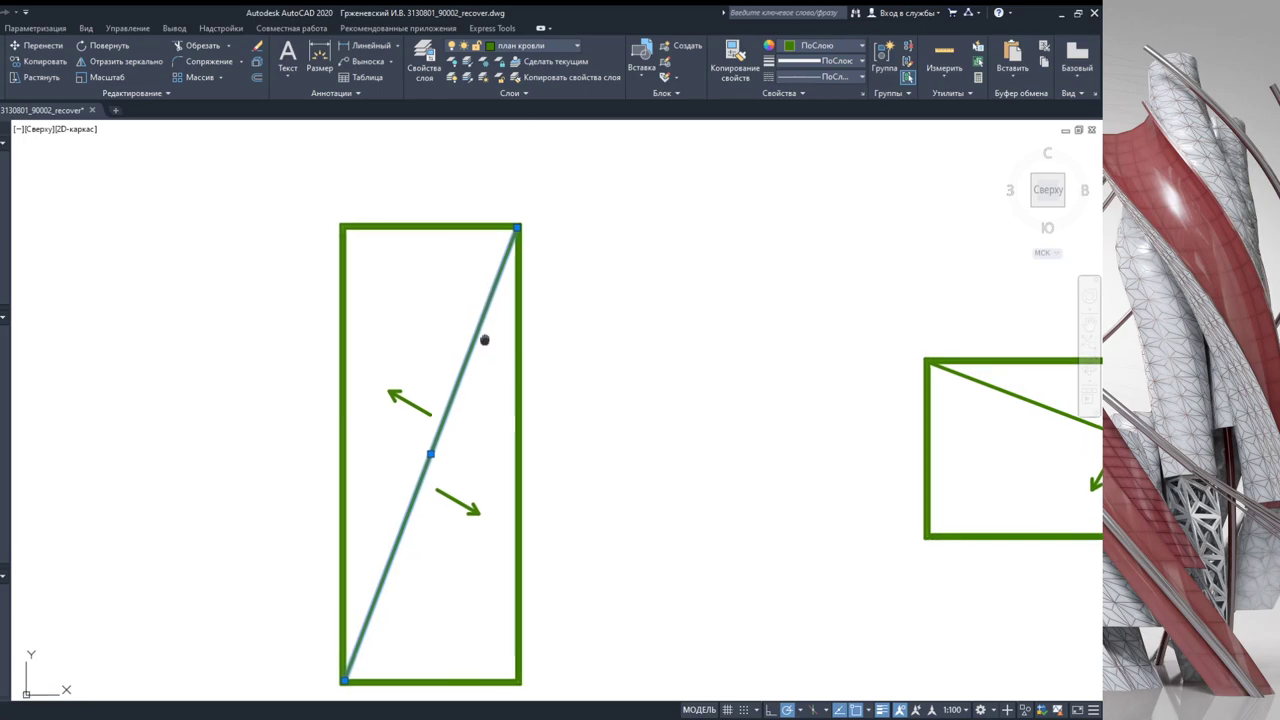
{"action": "scroll", "coordinate": [488, 353], "scroll_direction": "down", "scroll_amount": 2}
{"action": "scroll", "coordinate": [459, 272], "scroll_direction": "up", "scroll_amount": 2}
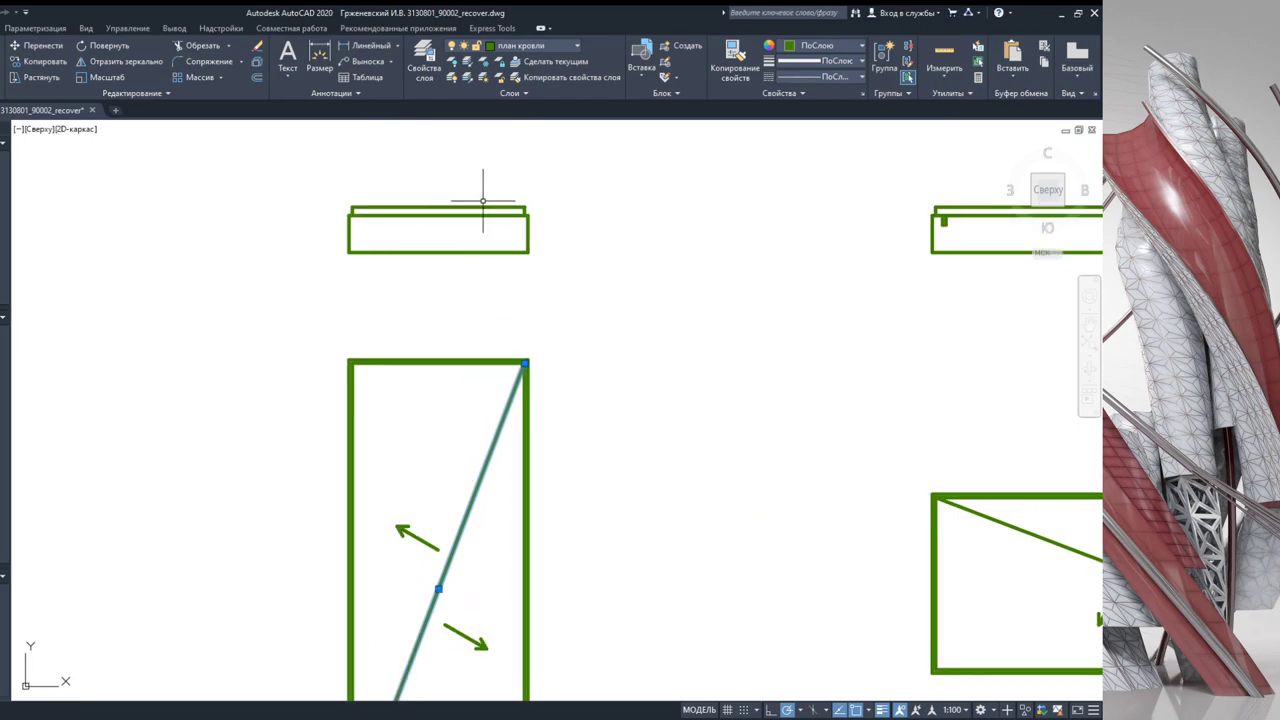
{"action": "left_click", "coordinate": [421, 207]}
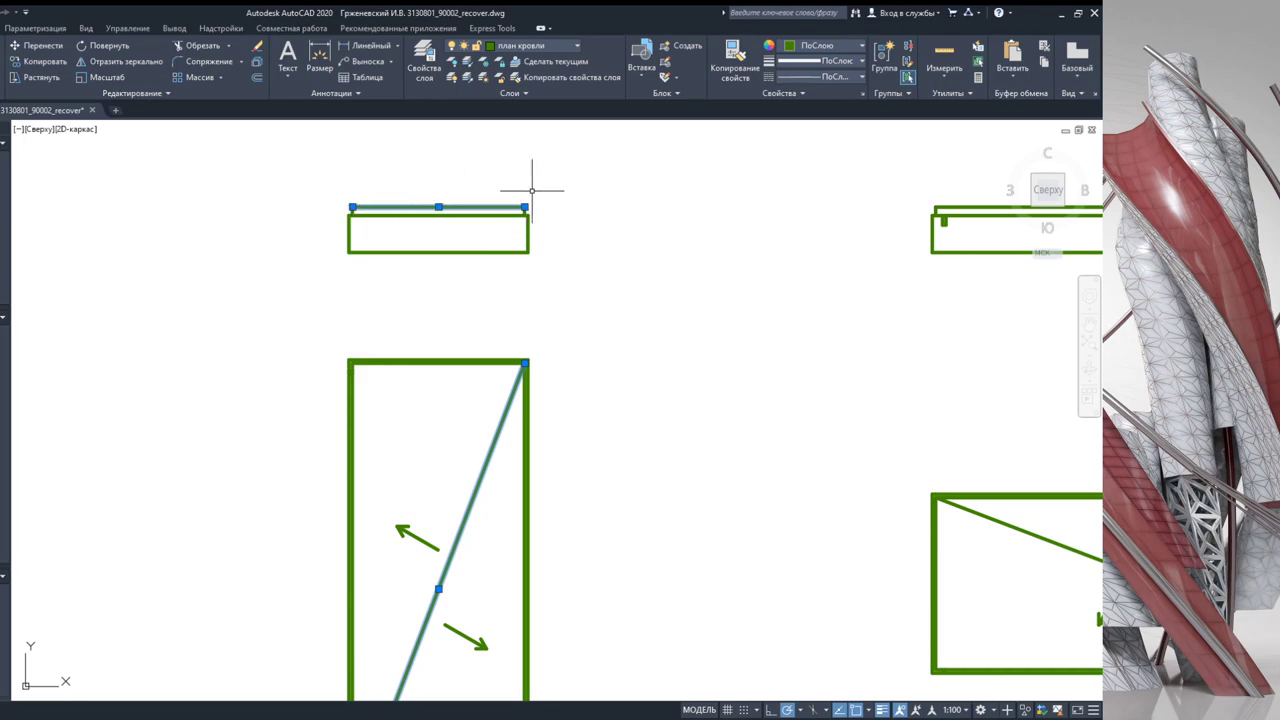
{"action": "key", "text": "Escape"}
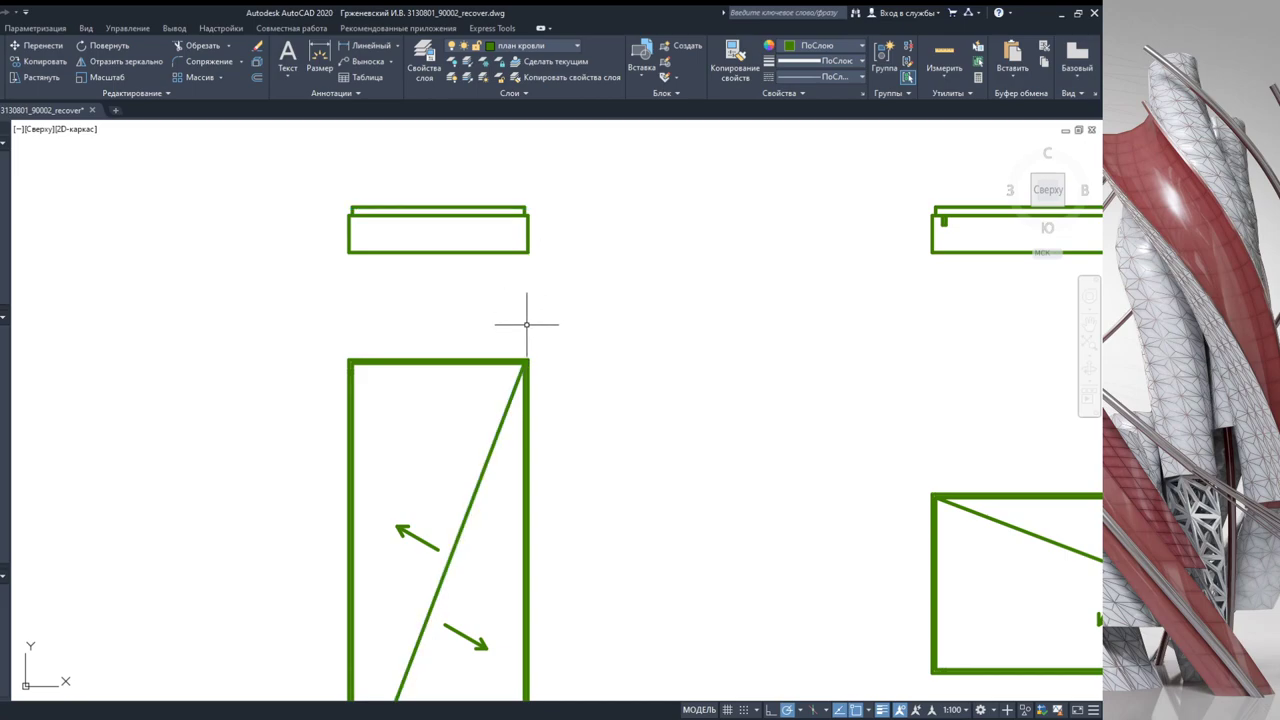
{"action": "middle_click_drag", "start_coordinate": [523, 323], "coordinate": [511, 346]}
{"action": "left_click", "coordinate": [510, 413]}
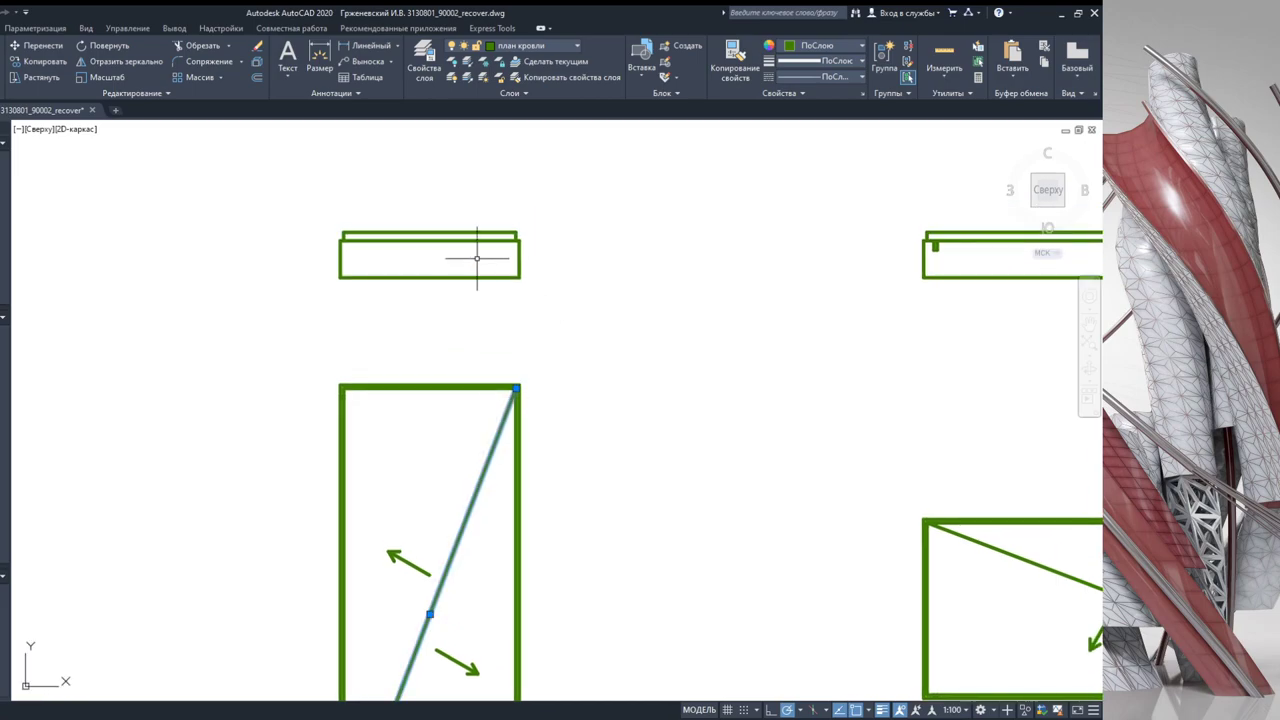
{"action": "left_click", "coordinate": [486, 232]}
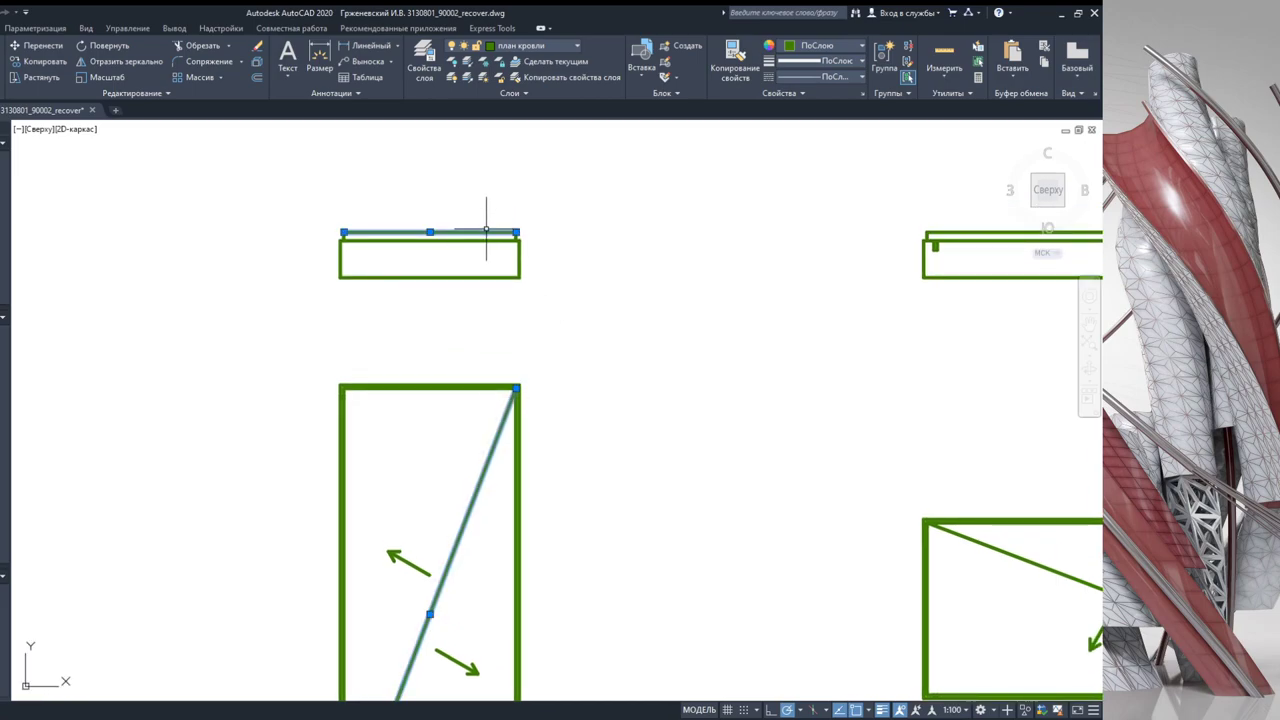
{"action": "key", "text": "Escape"}
{"action": "scroll", "coordinate": [510, 260], "scroll_direction": "down", "scroll_amount": 2}
{"action": "middle_click_drag", "start_coordinate": [523, 277], "coordinate": [506, 334]}
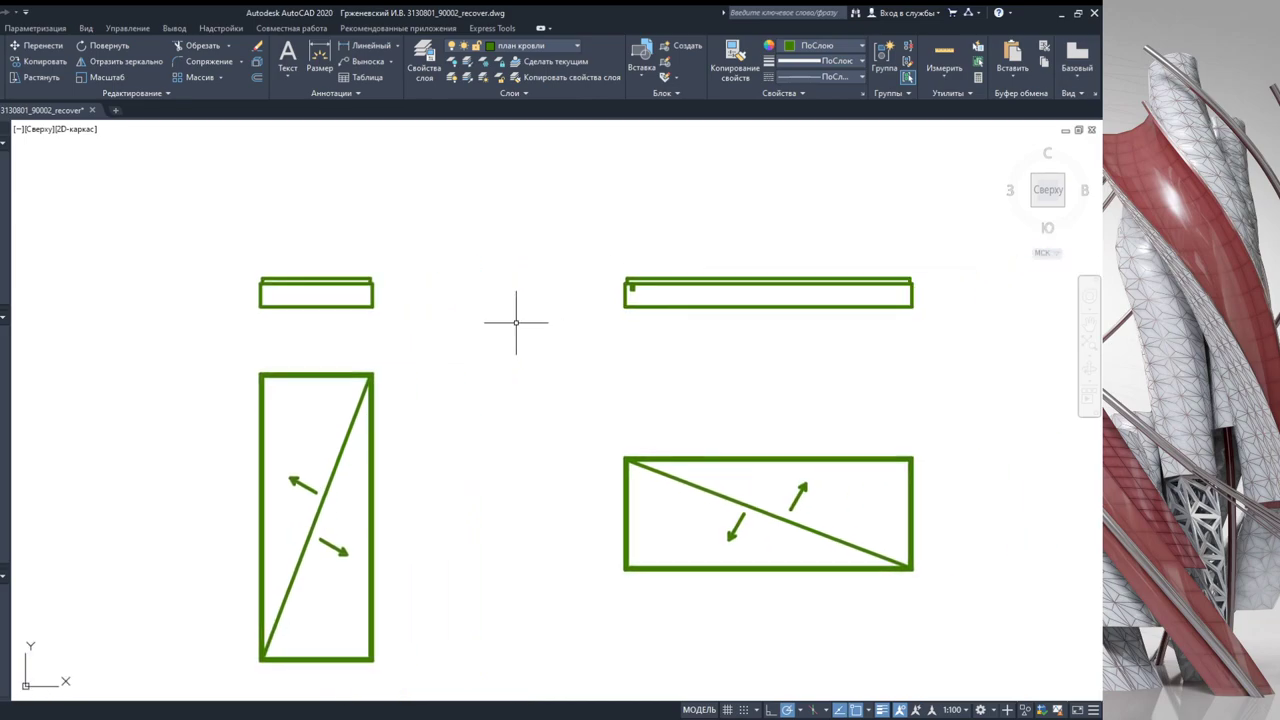
{"action": "scroll", "coordinate": [388, 267], "scroll_direction": "up", "scroll_amount": 5}
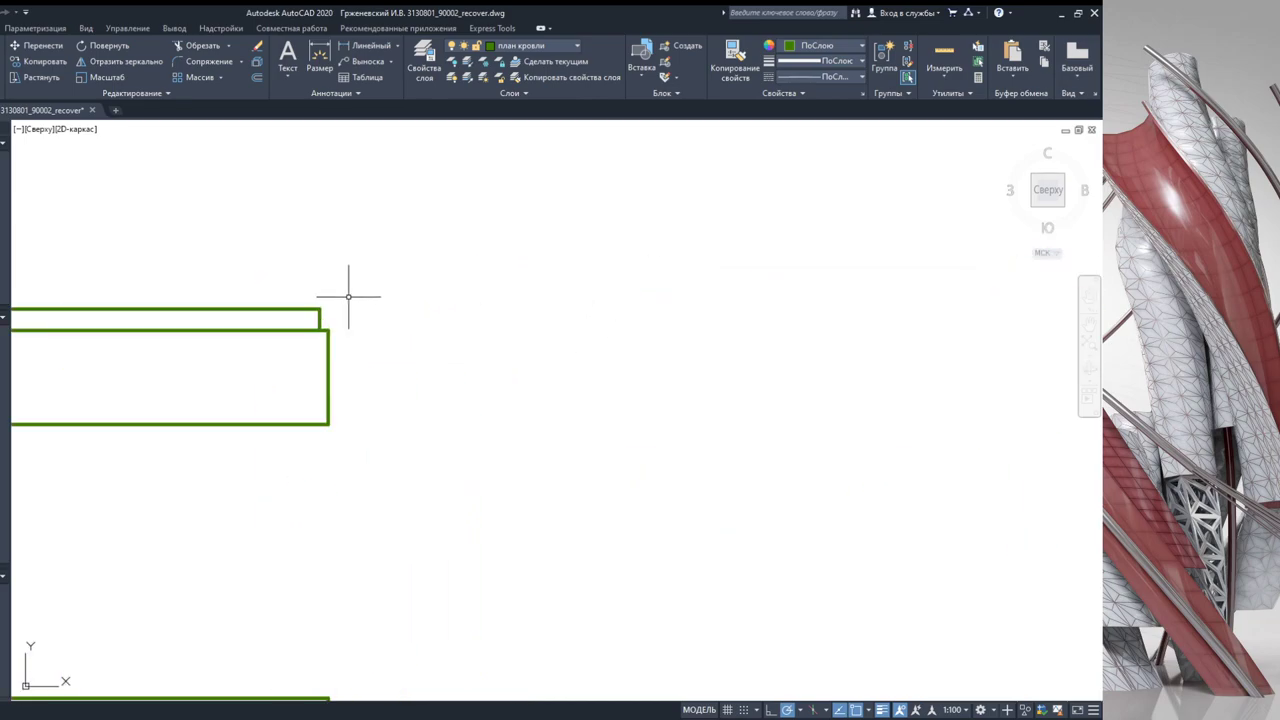
Step: Delete the thin extra lines above the left and right roof strips
{"action": "left_click", "coordinate": [346, 314]}
{"action": "left_click", "coordinate": [263, 293]}
{"action": "key", "text": "Delete"}
{"action": "middle_click_drag", "start_coordinate": [123, 331], "coordinate": [520, 357]}
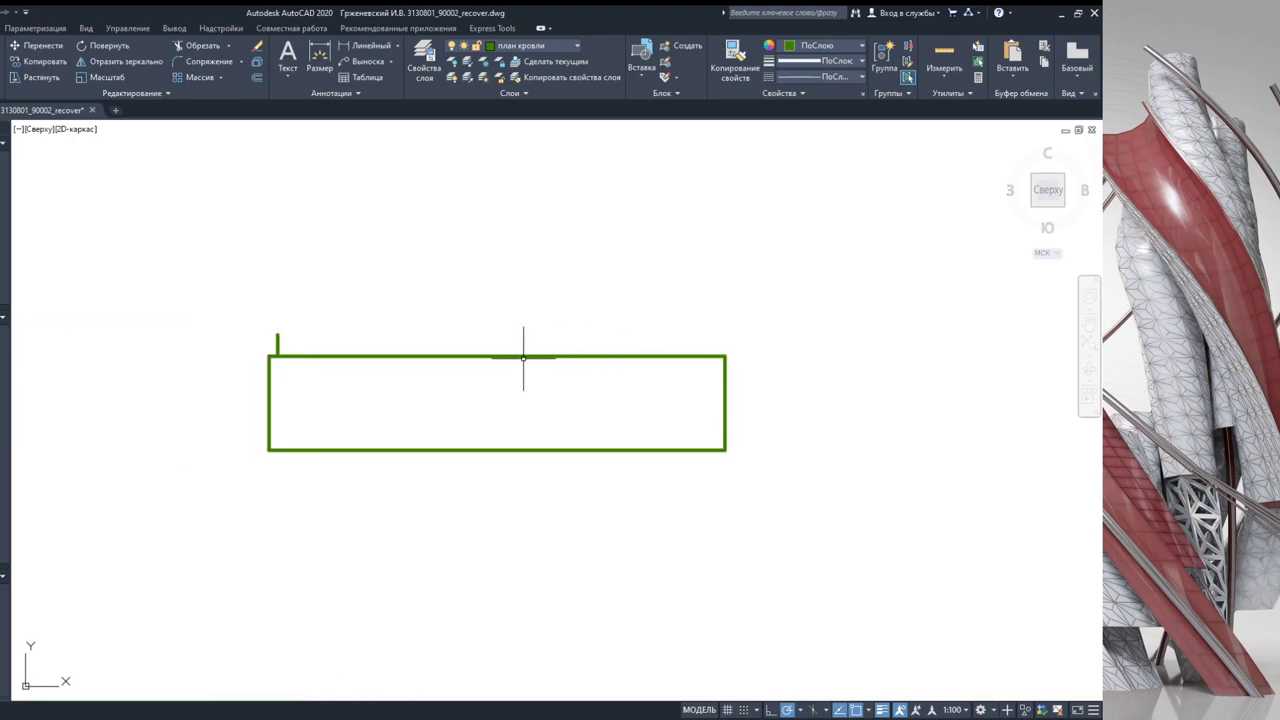
{"action": "key", "text": "ctrl+z"}
{"action": "key", "text": "ctrl+z"}
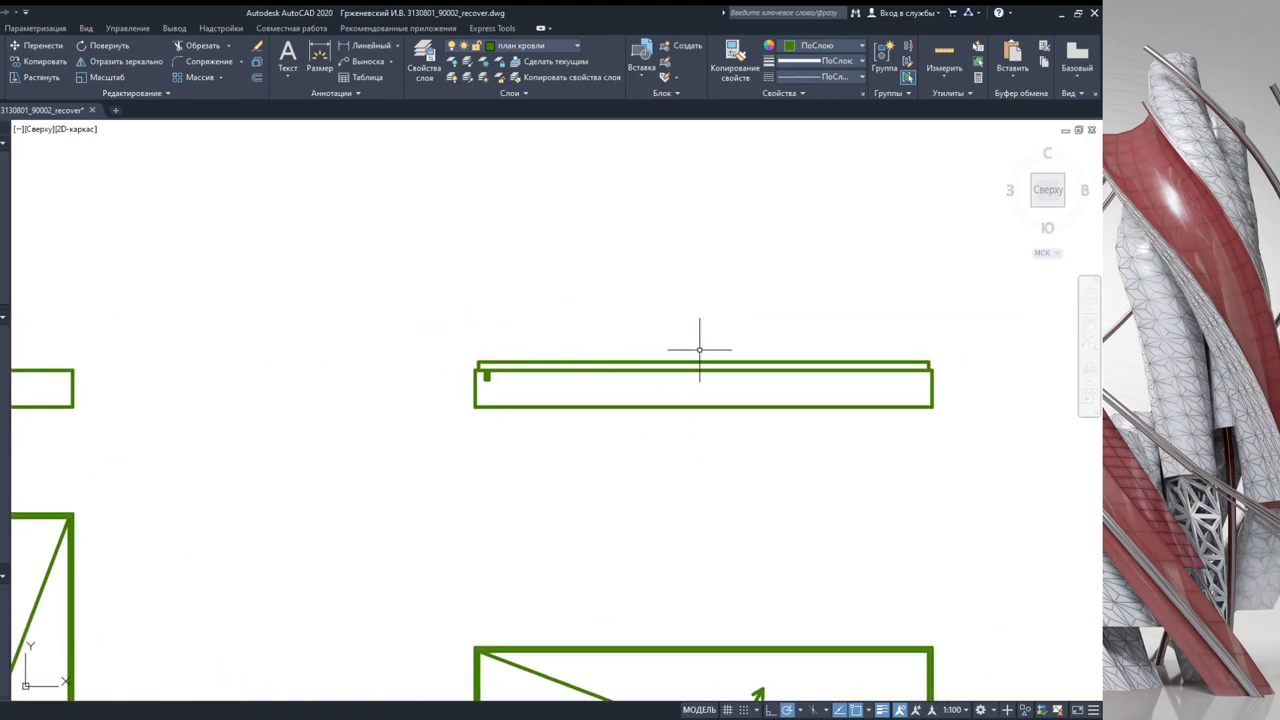
{"action": "left_click", "coordinate": [954, 347]}
{"action": "left_click", "coordinate": [414, 363]}
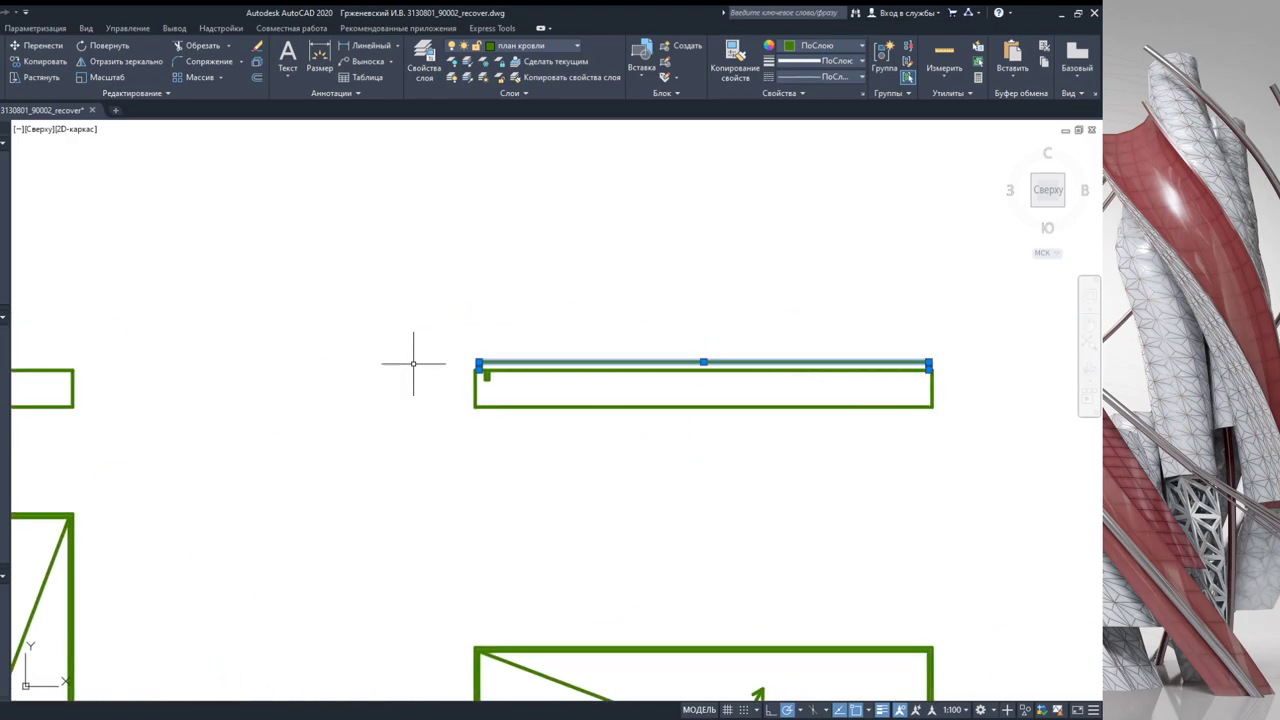
{"action": "key", "text": "Delete"}
{"action": "scroll", "coordinate": [486, 437], "scroll_direction": "down", "scroll_amount": 2}
{"action": "middle_click_drag", "start_coordinate": [528, 400], "coordinate": [423, 357]}
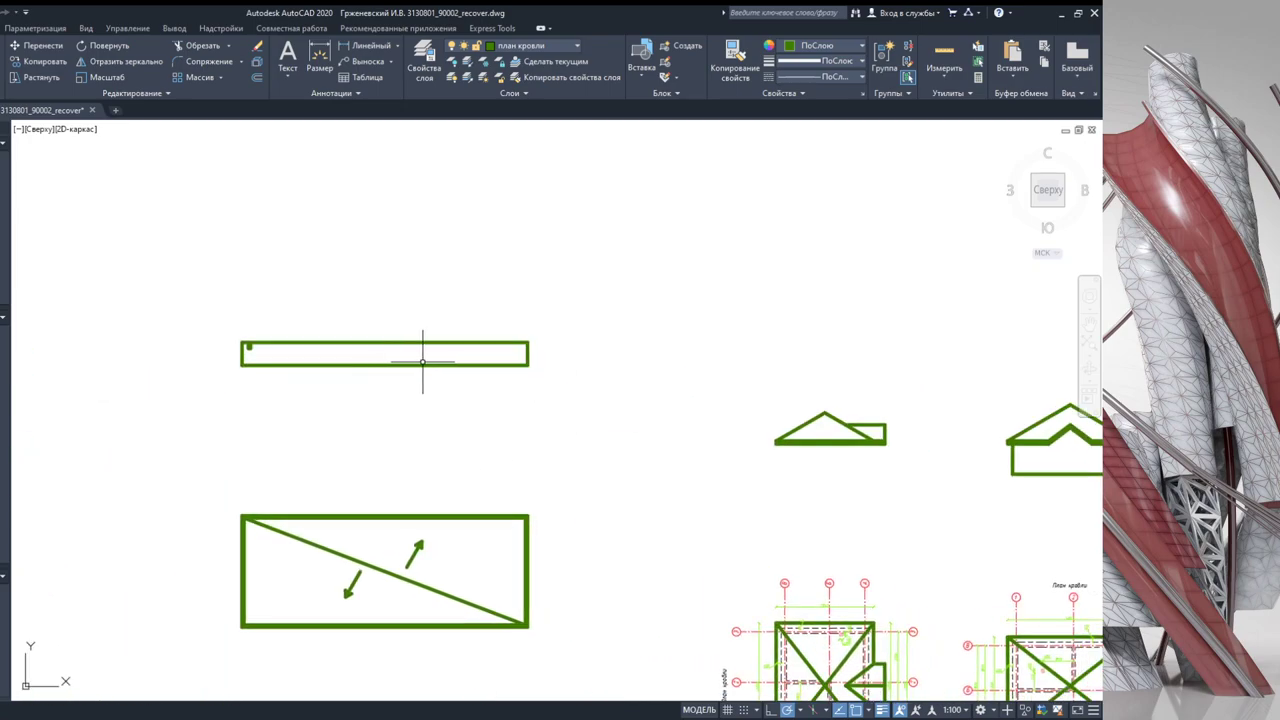